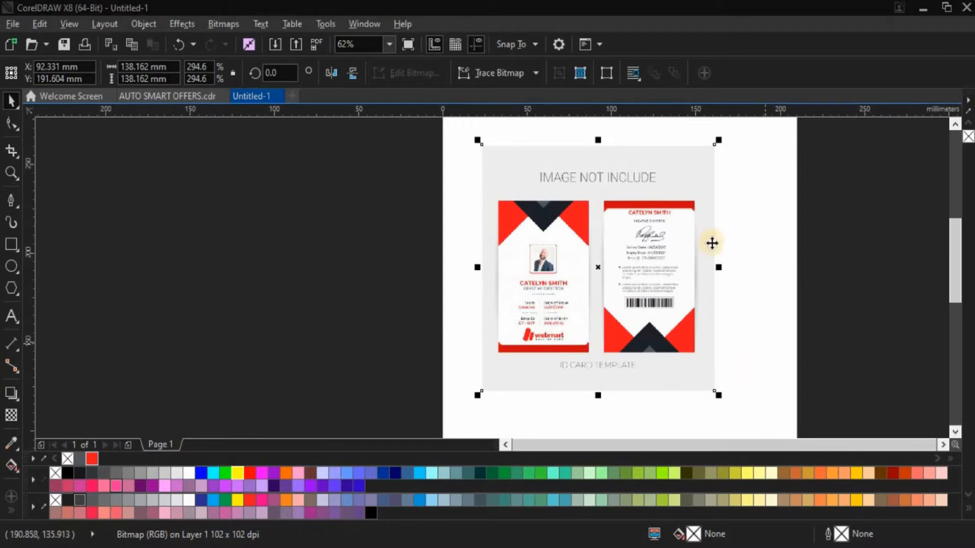
# Move the ID card reference image leftward so that it hangs partly off the page's left edge
pyautogui.scroll(4, 655, 218)
pyautogui.scroll(-4, 318, 285)
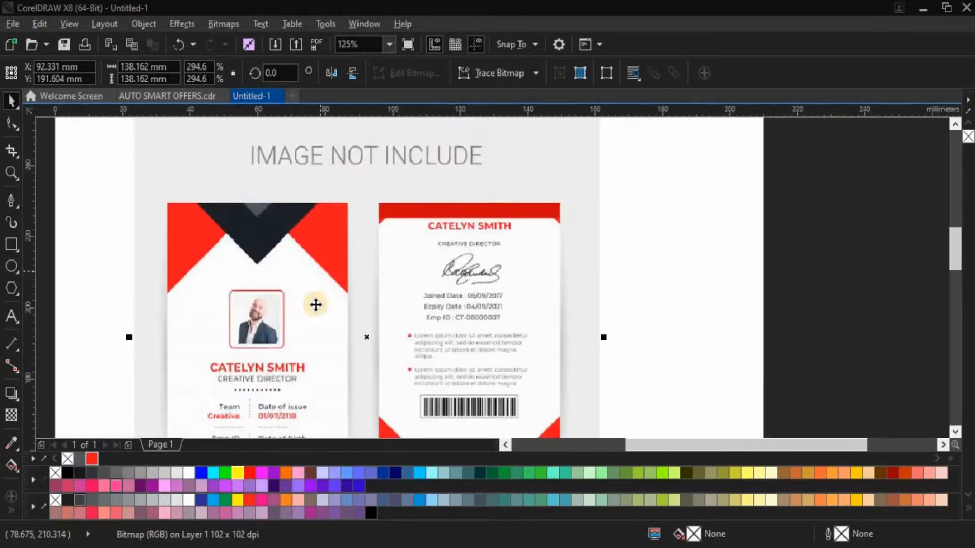
pyautogui.scroll(3, 321, 350)
pyautogui.scroll(-3, 328, 349)
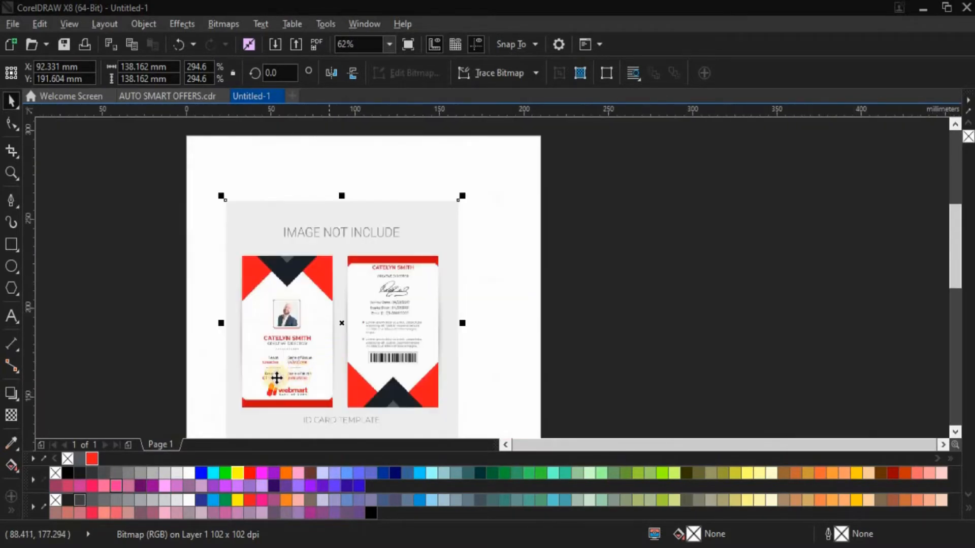
pyautogui.moveTo(343, 352); pyautogui.dragTo(226, 336)
pyautogui.scroll(-5, 220, 350)
pyautogui.scroll(5, 218, 349)
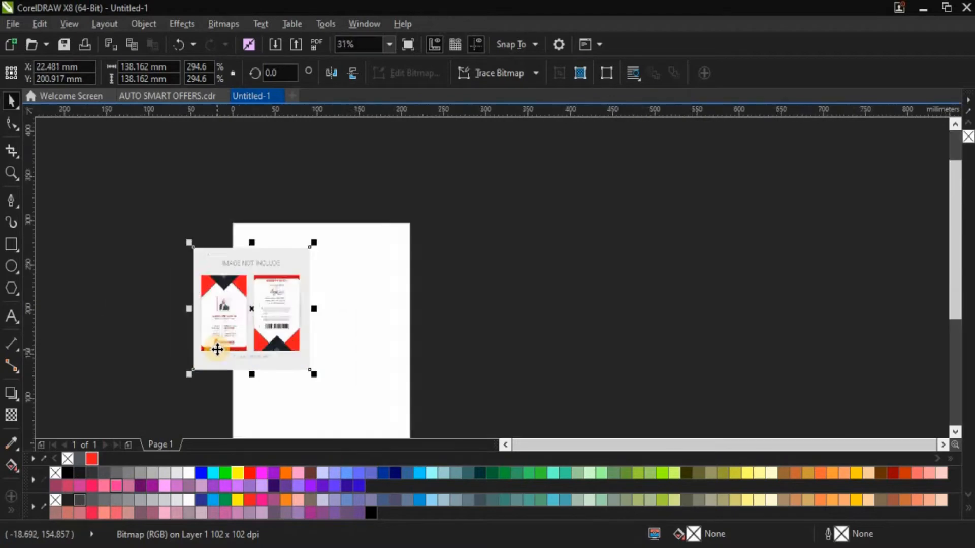
pyautogui.moveTo(275, 298); pyautogui.dragTo(174, 303)
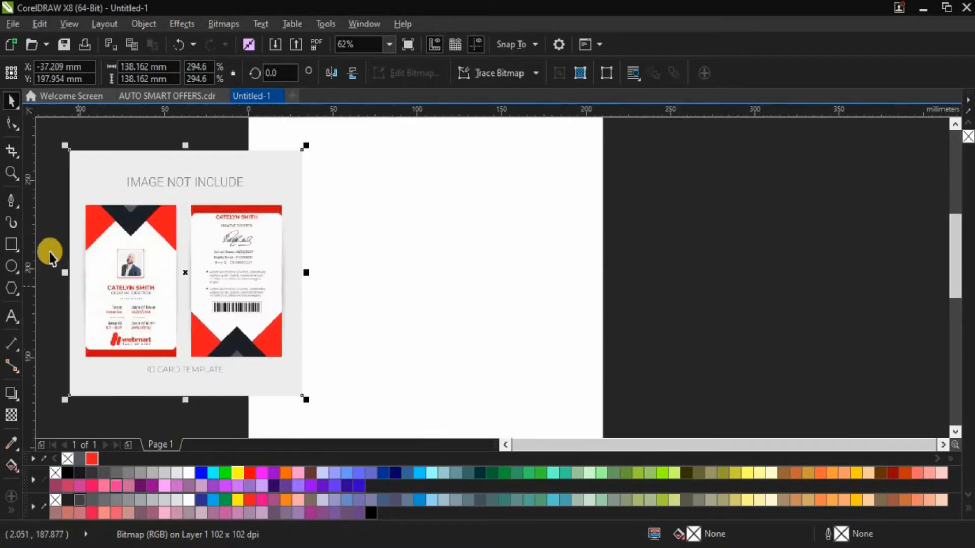
# Draw a rectangle about 55 by 85 mm around the front card, move it onto the page, and bring the reference image beside it
pyautogui.click(12, 244)
pyautogui.moveTo(87, 206); pyautogui.dragTo(178, 358)
pyautogui.click(11, 101)
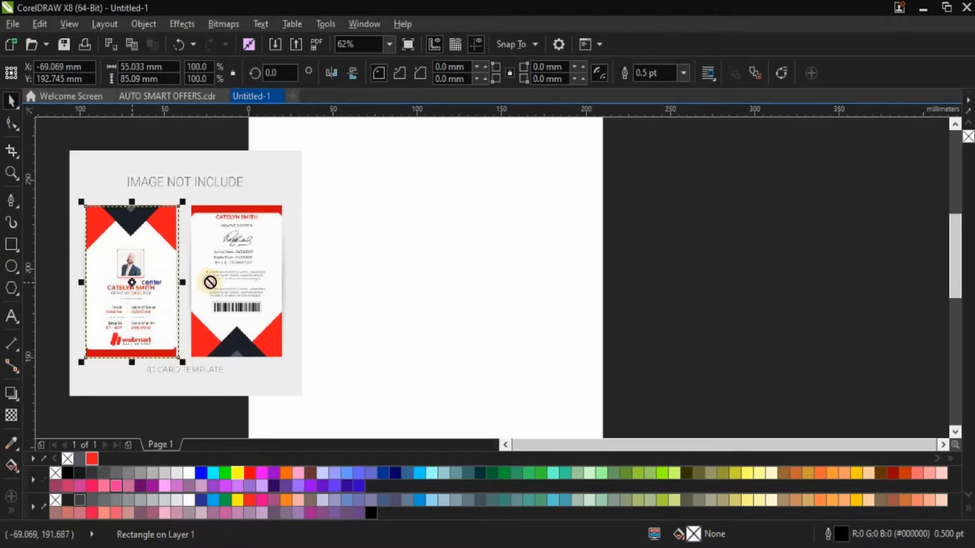
pyautogui.moveTo(132, 284); pyautogui.dragTo(434, 262)
pyautogui.moveTo(176, 210); pyautogui.dragTo(264, 187)
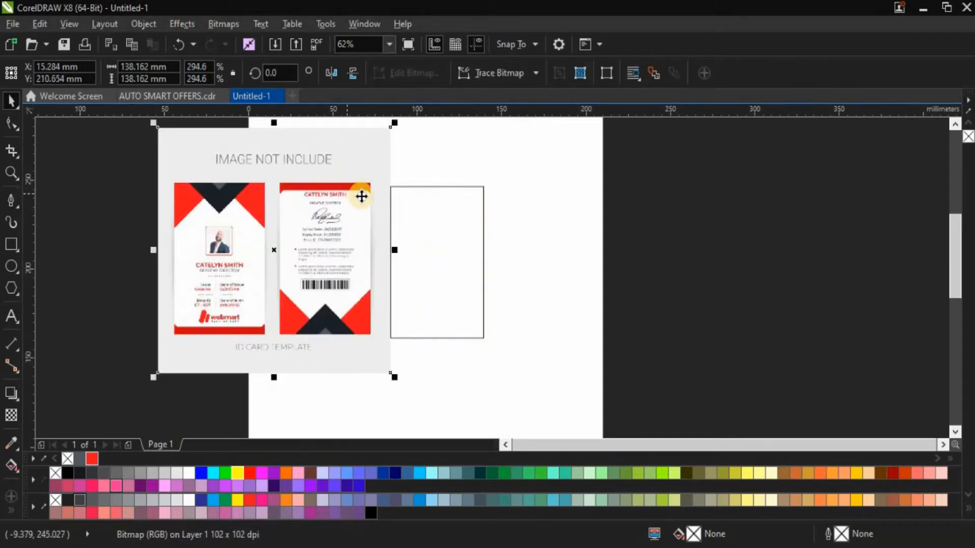
# Draw a closed downward-pointing triangle about 19 mm wide and 15 mm tall on the rectangle's top edge with the Pen tool
pyautogui.click(12, 201)
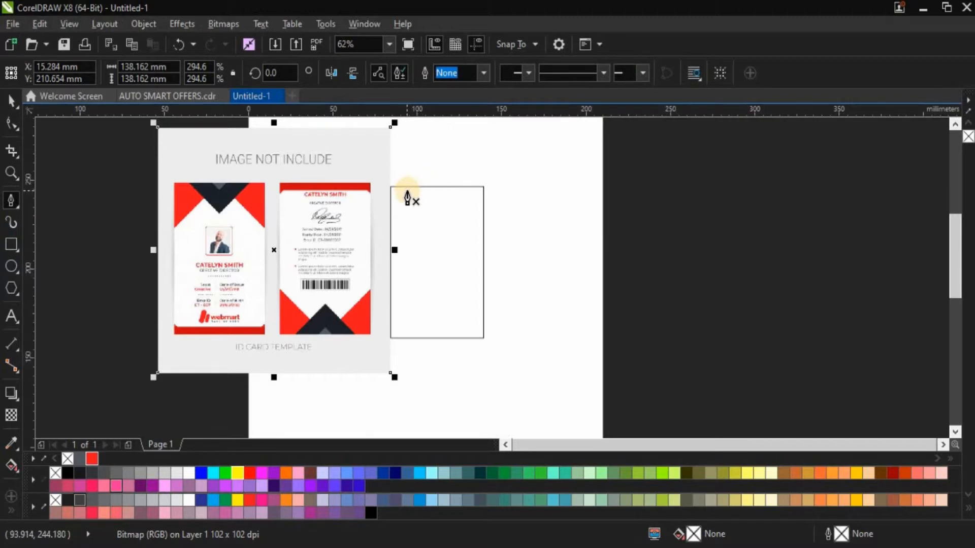
pyautogui.click(414, 186)
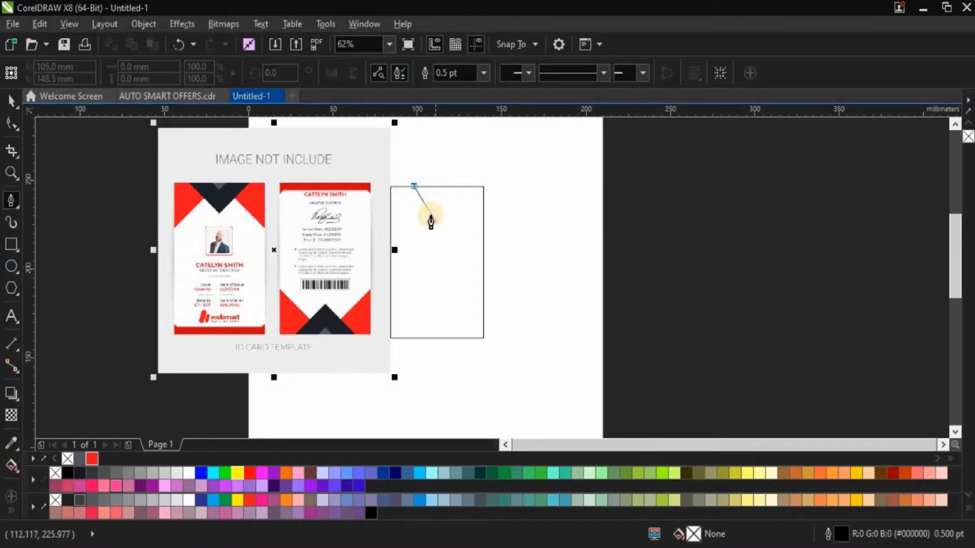
pyautogui.doubleClick(430, 210)
pyautogui.scroll(5, 430, 211)
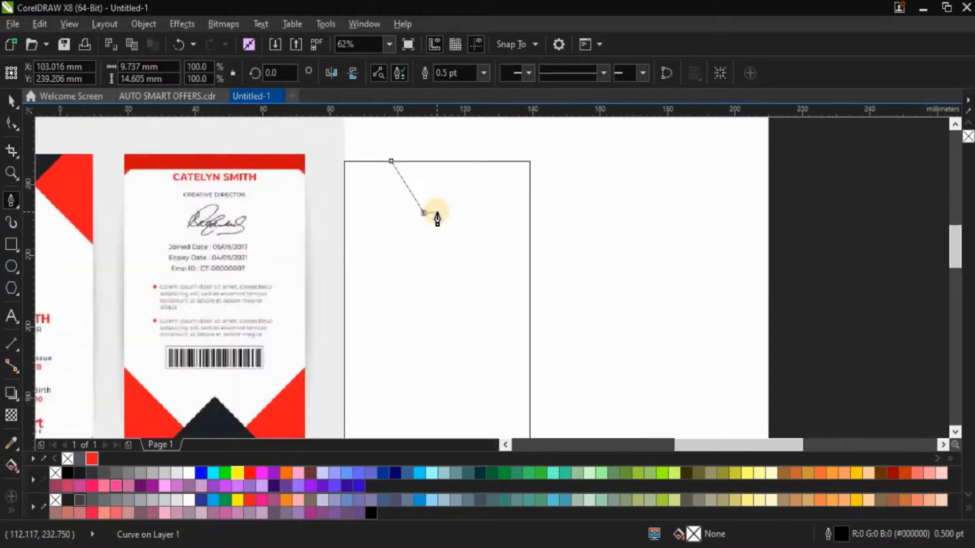
pyautogui.click(415, 221)
pyautogui.scroll(-4, 413, 222)
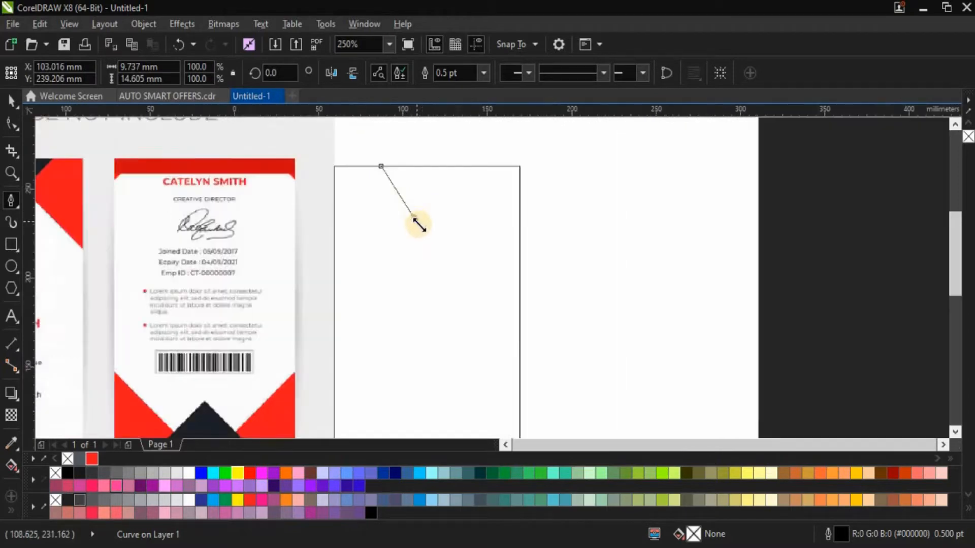
pyautogui.scroll(2, 409, 213)
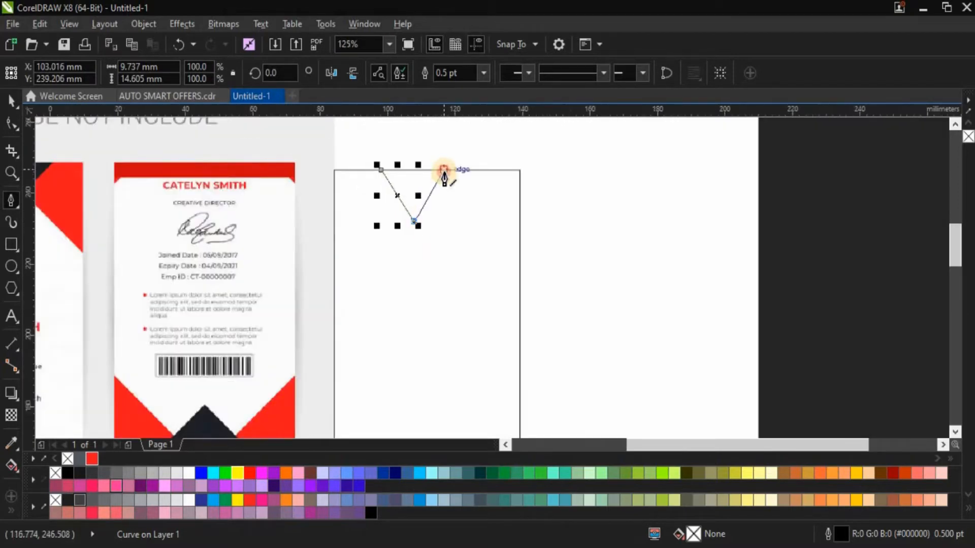
pyautogui.click(443, 171)
pyautogui.click(382, 175)
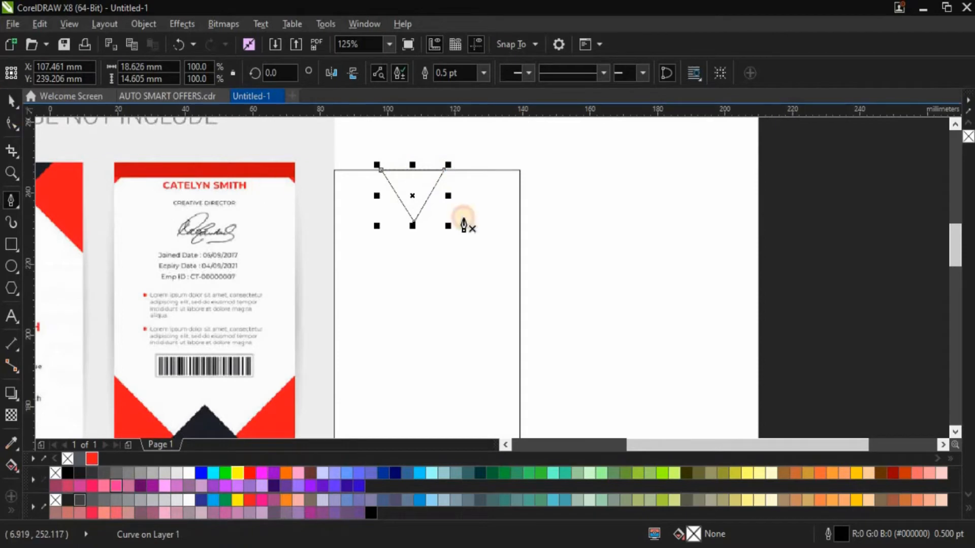
# Enlarge the triangle to about 21 by 17 mm and shift it toward the middle of the rectangle's top edge
pyautogui.scroll(2, 409, 203)
pyautogui.click(12, 98)
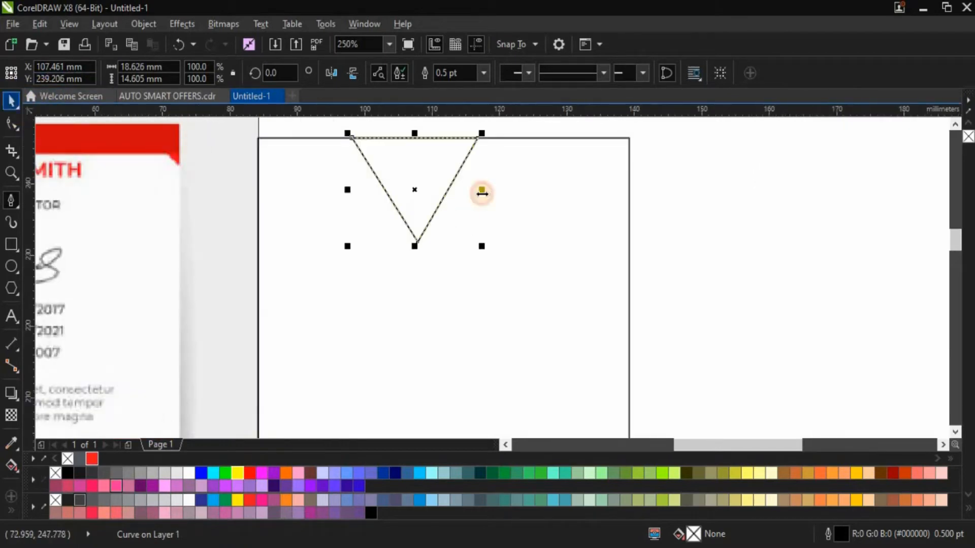
pyautogui.moveTo(498, 256); pyautogui.dragTo(509, 263)
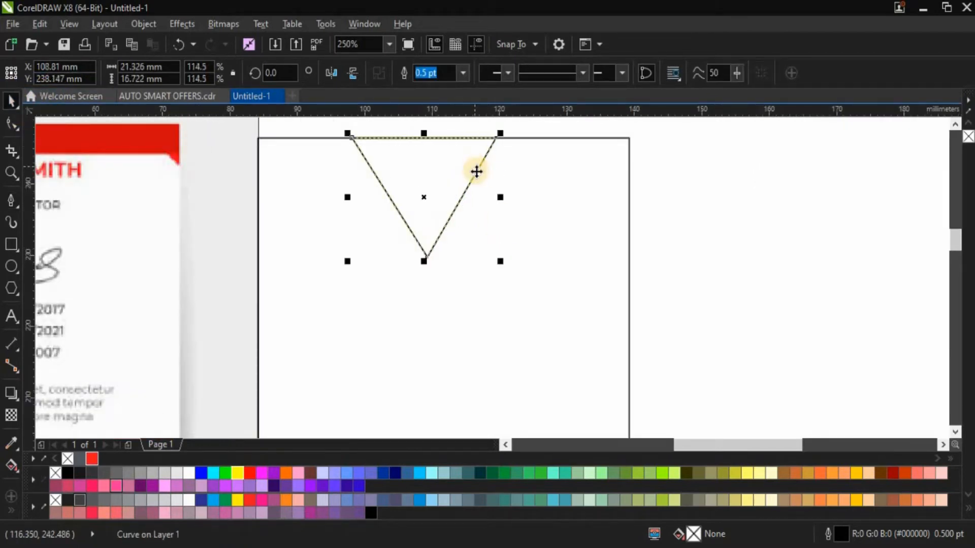
pyautogui.moveTo(477, 172); pyautogui.dragTo(498, 172)
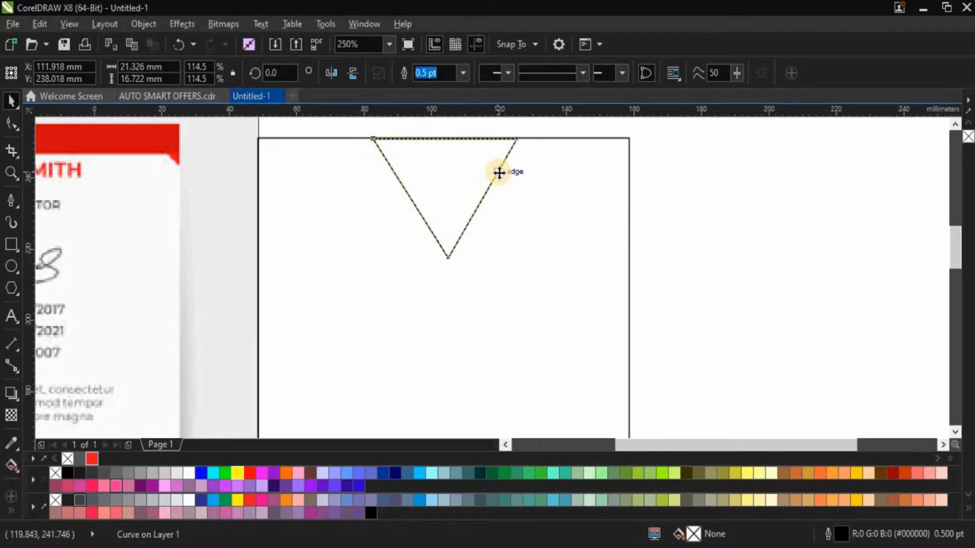
pyautogui.scroll(-4, 498, 171)
pyautogui.scroll(2, 488, 181)
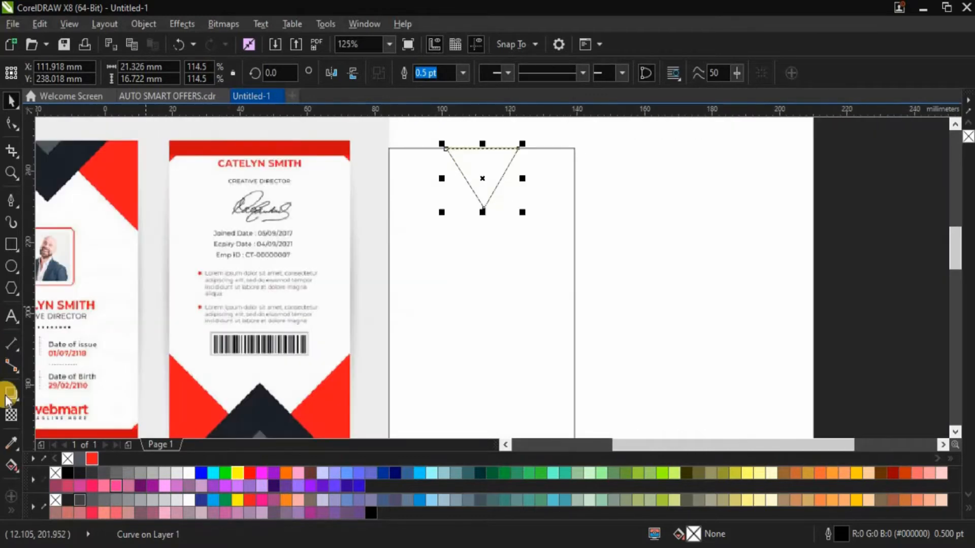
# Fill the triangle with the dark colour #1D2027 sampled from the reference card's top triangle
pyautogui.click(10, 444)
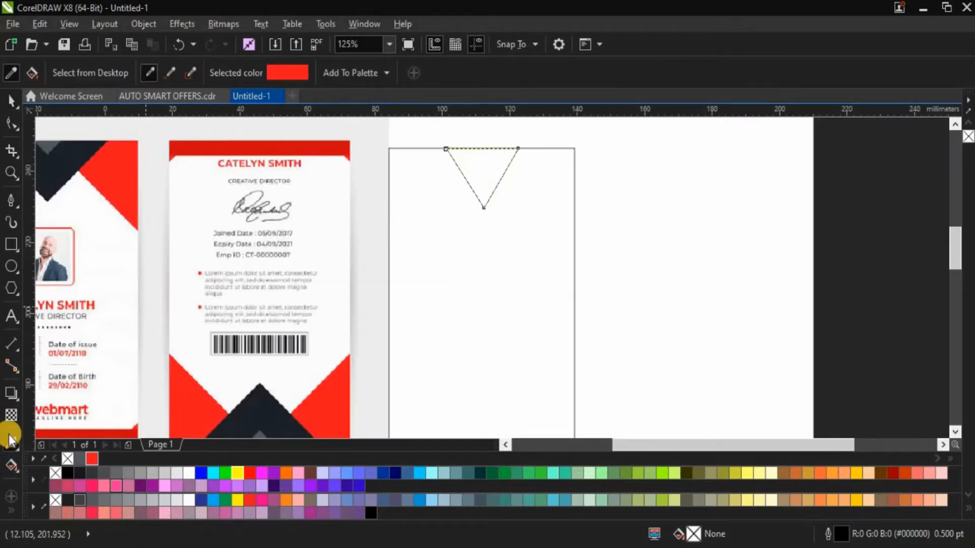
pyautogui.click(53, 177)
pyautogui.click(477, 162)
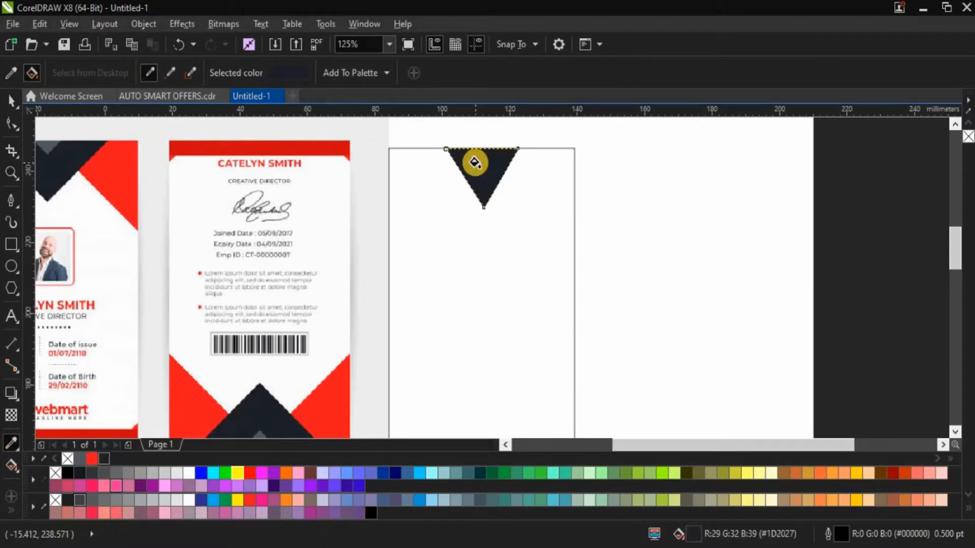
# Widen the dark triangle to about 27 mm and re-centre it along the rectangle's top edge
pyautogui.click(10, 100)
pyautogui.click(477, 200)
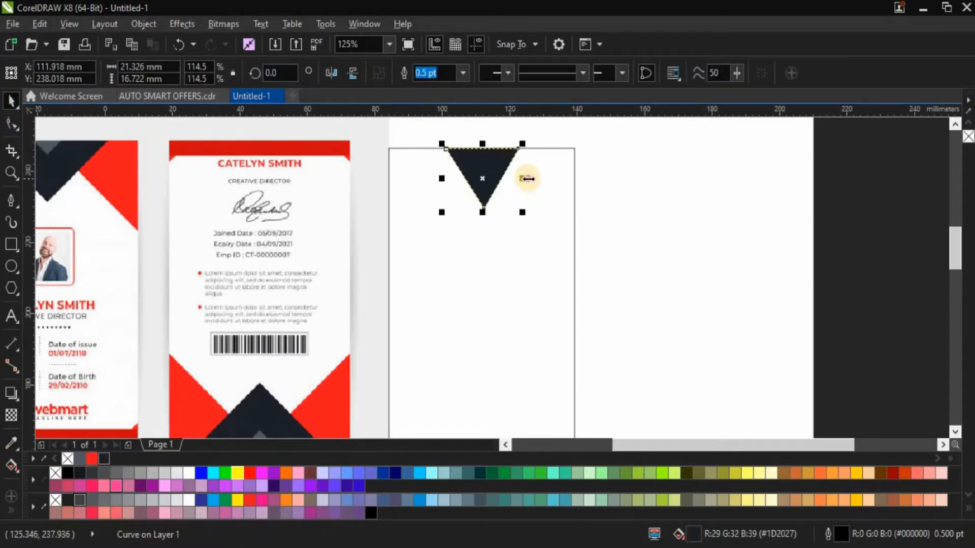
pyautogui.moveTo(526, 179)
pyautogui.mouseDown()
pyautogui.moveTo(543, 179)
pyautogui.moveTo(523, 187)
pyautogui.mouseUp()
pyautogui.scroll(1, 498, 180)
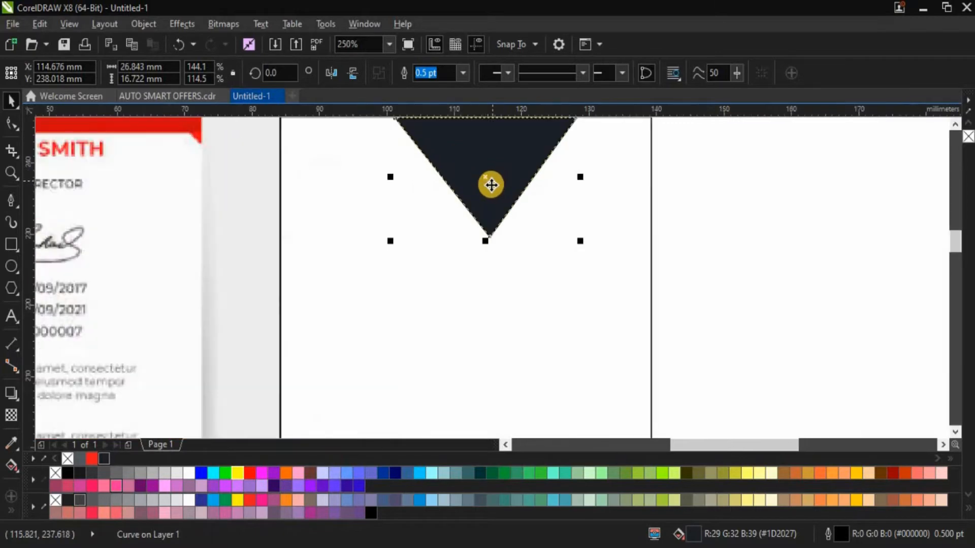
pyautogui.scroll(-1, 492, 187)
pyautogui.scroll(1, 475, 165)
pyautogui.moveTo(495, 206); pyautogui.dragTo(493, 203)
pyautogui.scroll(-2, 492, 204)
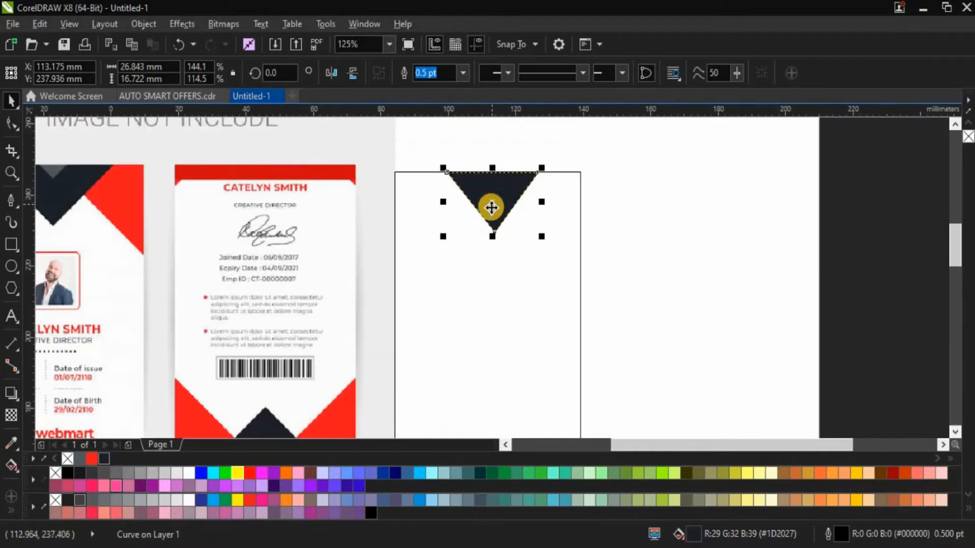
# Move the triangle off the rectangle, and place both the triangle and the reference image inside the rectangle as PowerClip contents
pyautogui.click(335, 264)
pyautogui.click(494, 206)
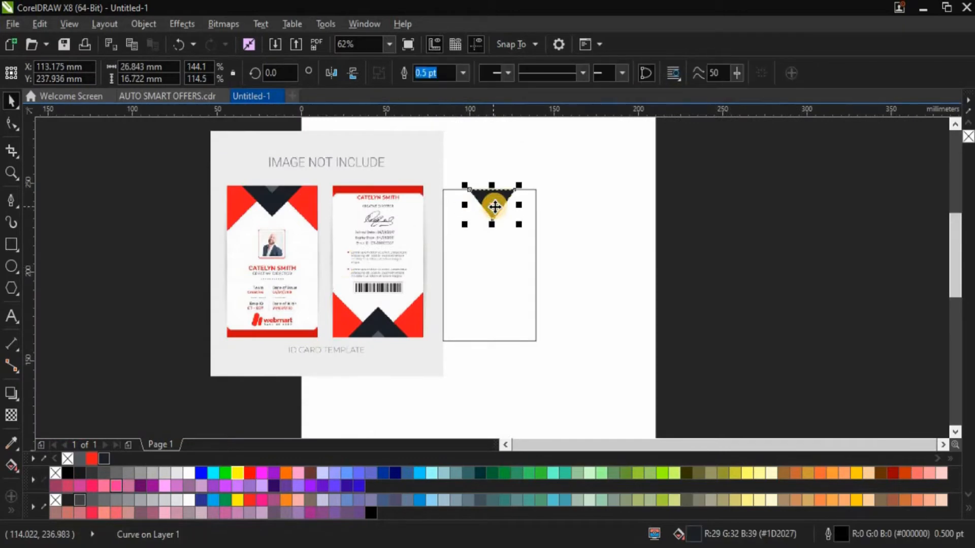
pyautogui.click(507, 250)
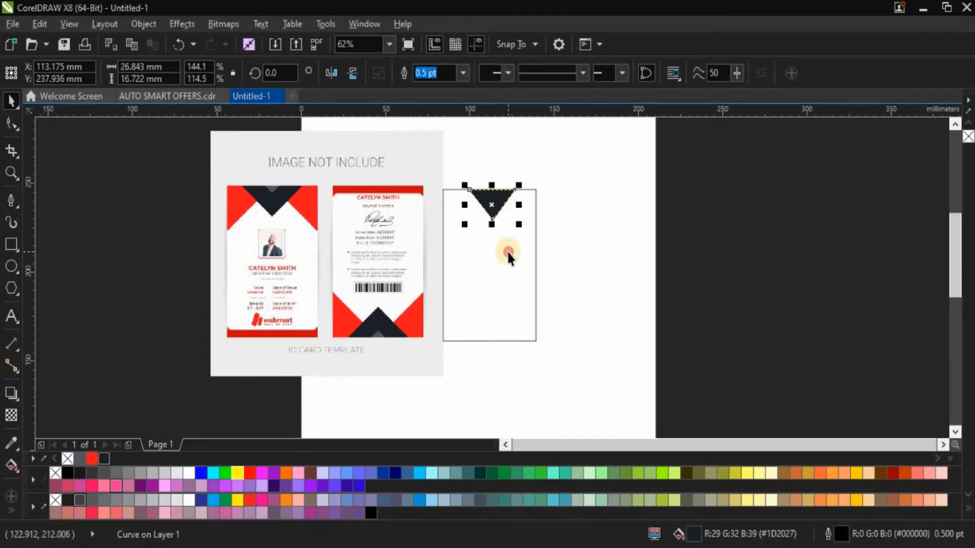
pyautogui.click(492, 209)
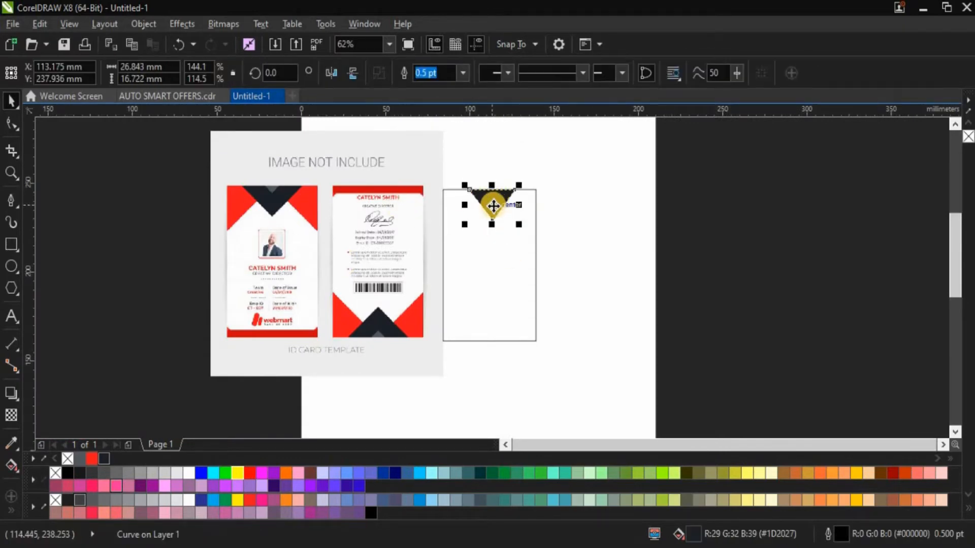
pyautogui.moveTo(493, 206); pyautogui.dragTo(598, 192)
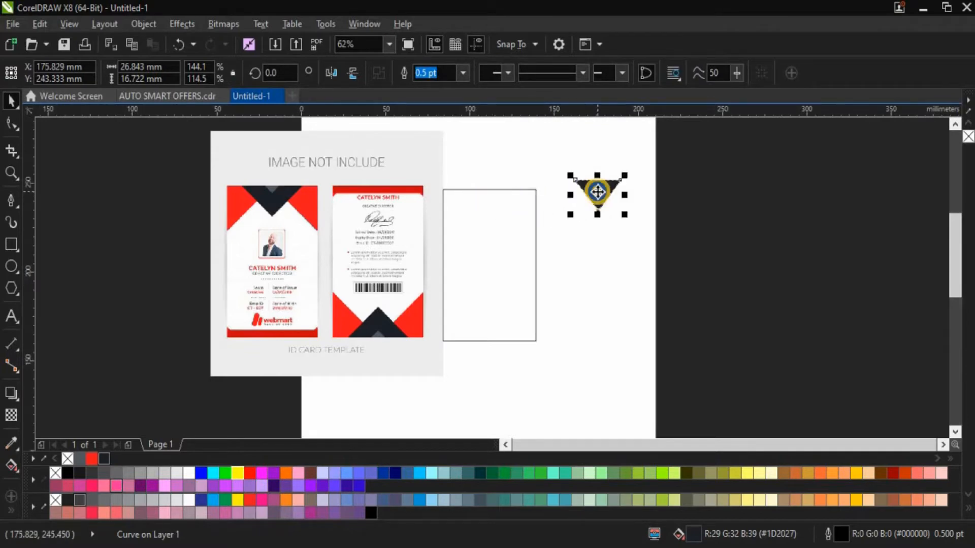
pyautogui.moveTo(486, 252); pyautogui.dragTo(488, 252)
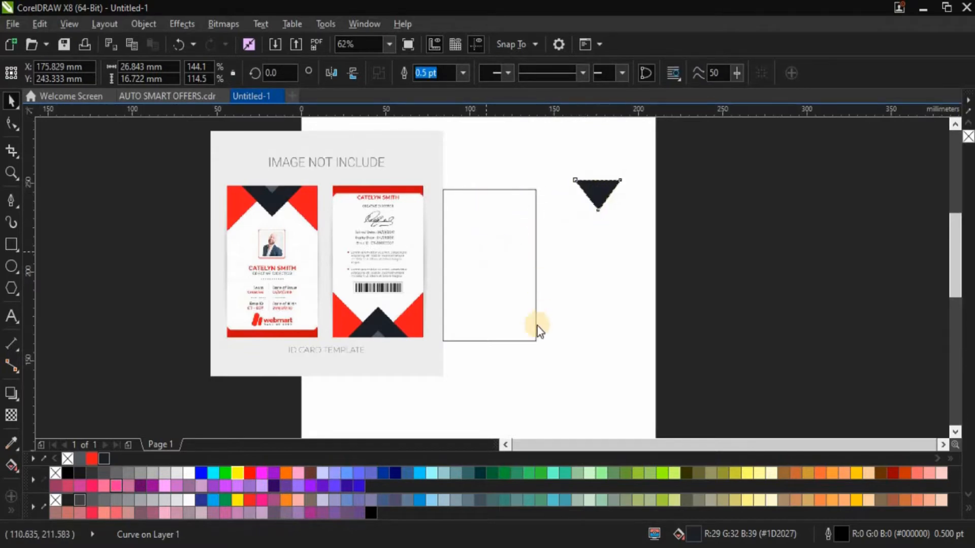
pyautogui.click(542, 352)
pyautogui.moveTo(402, 247); pyautogui.dragTo(511, 242)
pyautogui.click(580, 288)
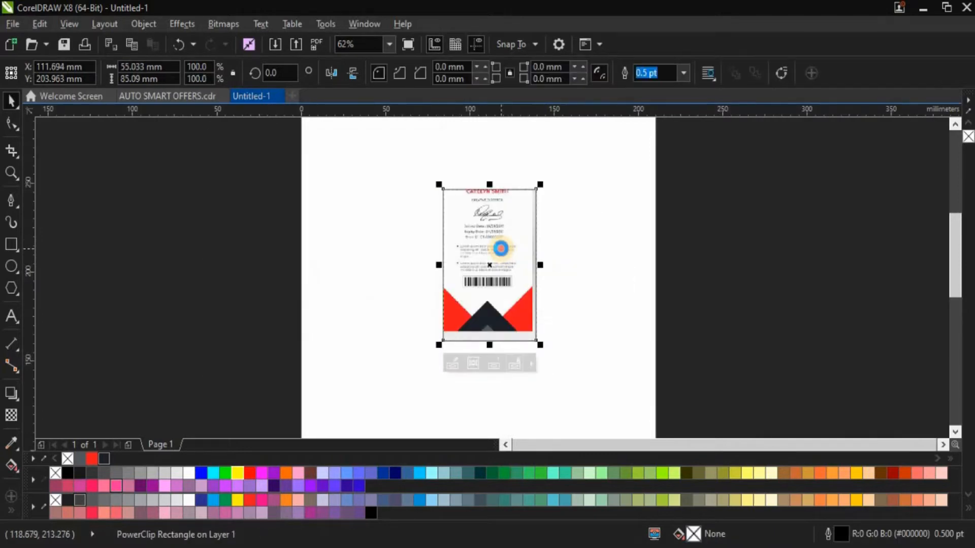
# Open the rectangle's PowerClip contents for editing and move the reference image left, out of the frame
pyautogui.doubleClick(500, 248)
pyautogui.moveTo(374, 244); pyautogui.dragTo(230, 264)
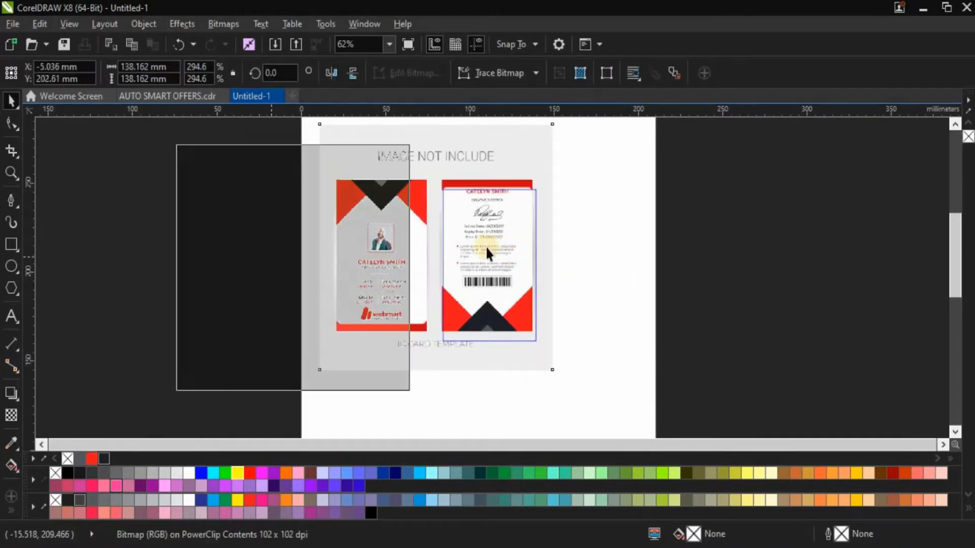
pyautogui.click(492, 247)
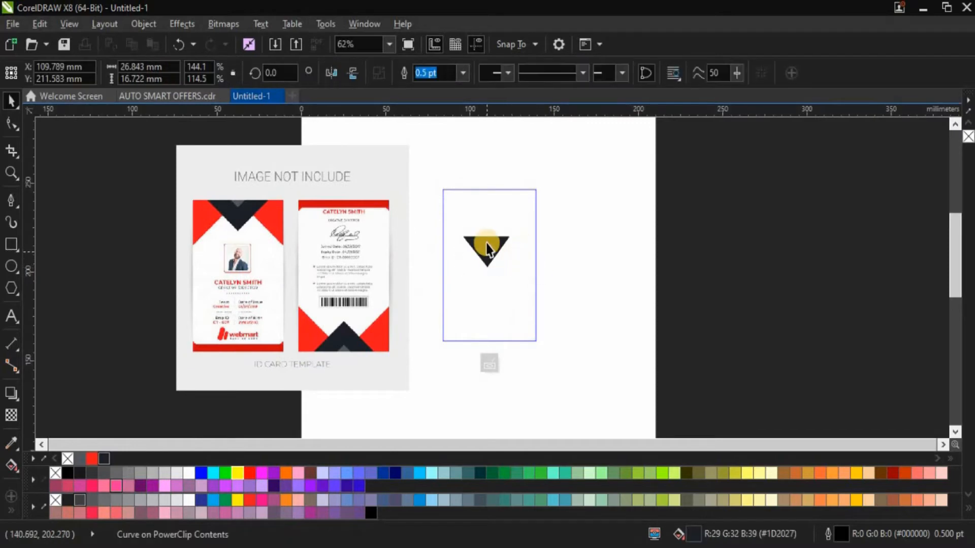
# Move the clipped triangle to the frame's top edge, enlarge it to about 31 by 20 mm, and finish editing the PowerClip
pyautogui.click(489, 248)
pyautogui.scroll(1, 490, 247)
pyautogui.moveTo(491, 247); pyautogui.dragTo(498, 156)
pyautogui.moveTo(540, 201); pyautogui.dragTo(545, 206)
pyautogui.moveTo(505, 168); pyautogui.dragTo(498, 200)
pyautogui.scroll(-1, 514, 177)
pyautogui.scroll(2, 504, 153)
pyautogui.scroll(1, 514, 177)
pyautogui.scroll(1, 489, 159)
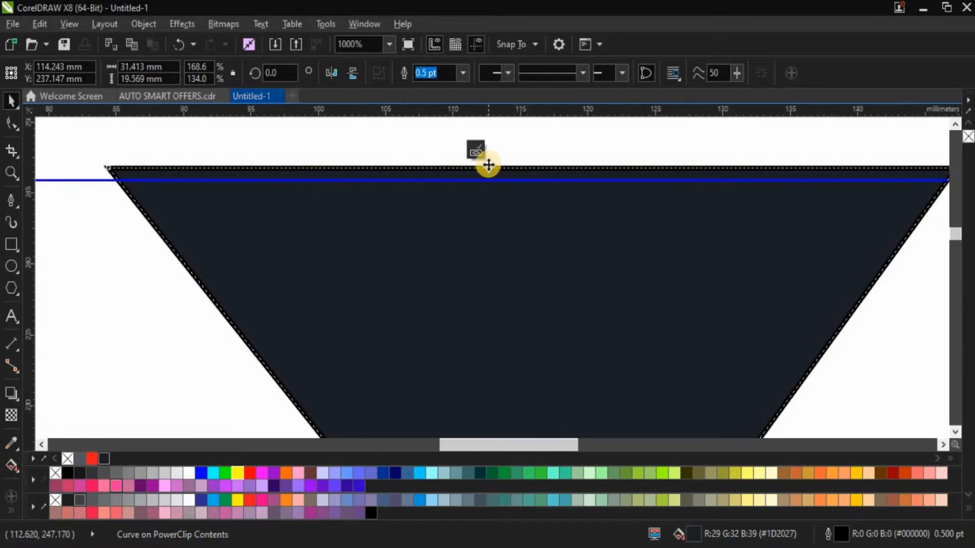
pyautogui.scroll(-2, 489, 163)
pyautogui.click(485, 151)
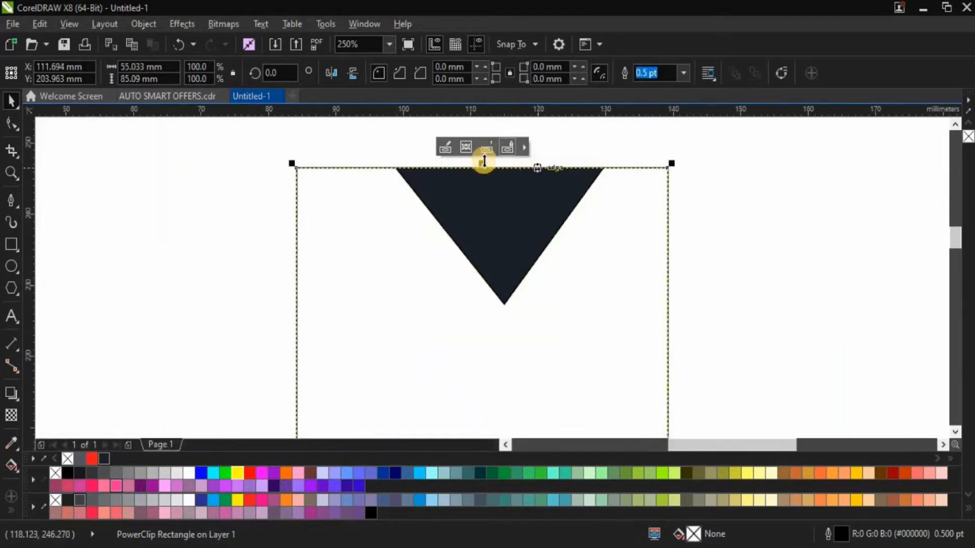
# Reopen the PowerClip contents and add a small copy of the triangle, about 10 by 6 mm, at the large triangle's top edge
pyautogui.scroll(-2, 492, 212)
pyautogui.scroll(-2, 494, 223)
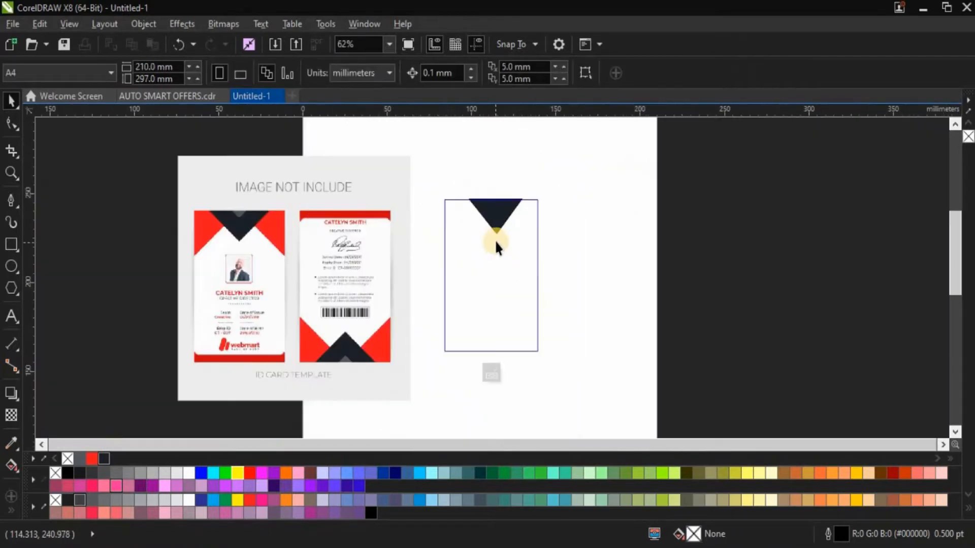
pyautogui.scroll(2, 494, 240)
pyautogui.scroll(-2, 208, 185)
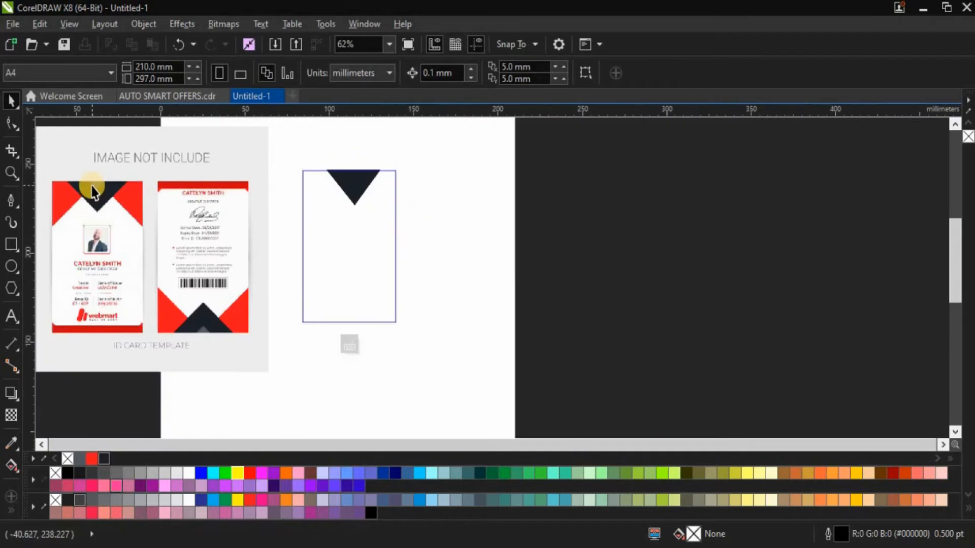
pyautogui.scroll(1, 93, 192)
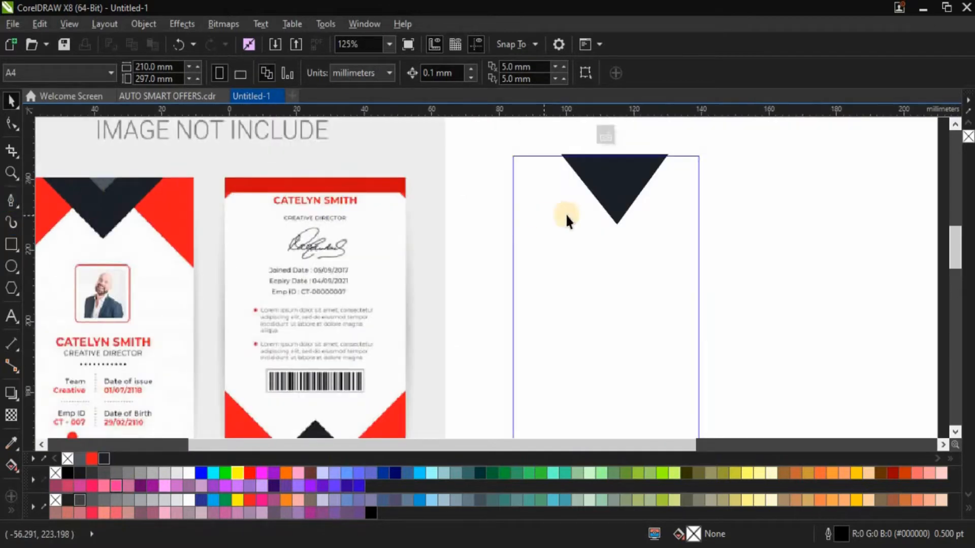
pyautogui.click(612, 186)
pyautogui.moveTo(656, 207); pyautogui.dragTo(636, 161)
pyautogui.scroll(1, 598, 169)
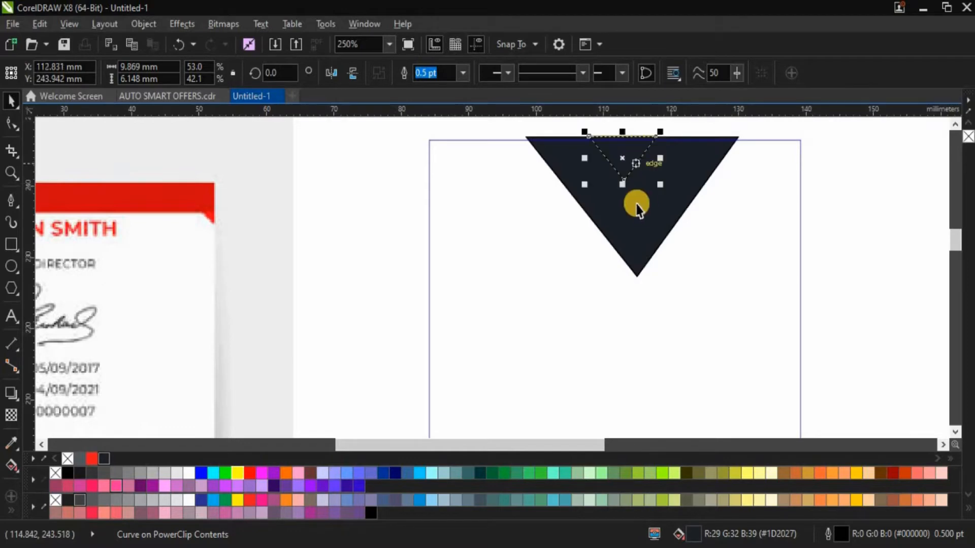
# Line up the small triangle horizontally with the large triangle's lower tip, using a temporary vertical guideline
pyautogui.scroll(1, 635, 202)
pyautogui.scroll(-1, 642, 165)
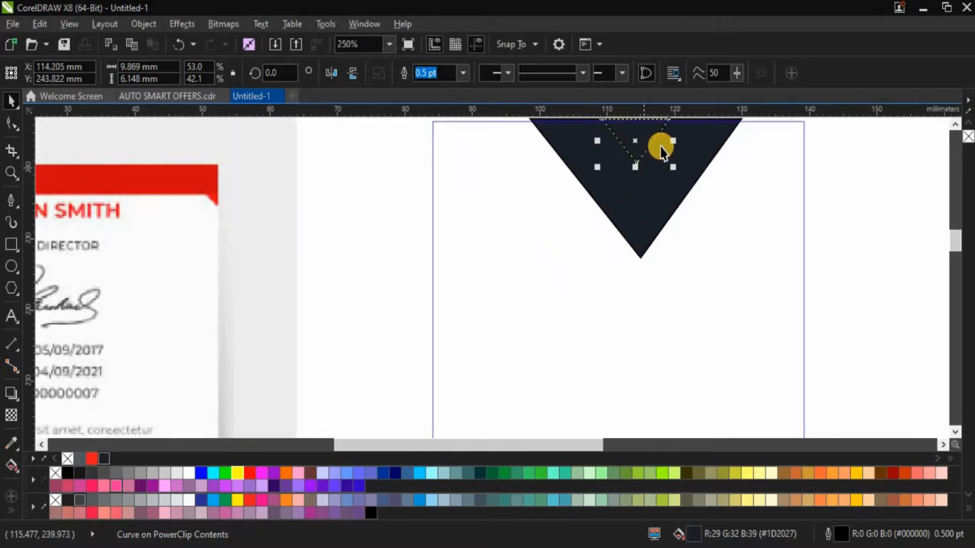
pyautogui.moveTo(27, 302); pyautogui.dragTo(640, 273)
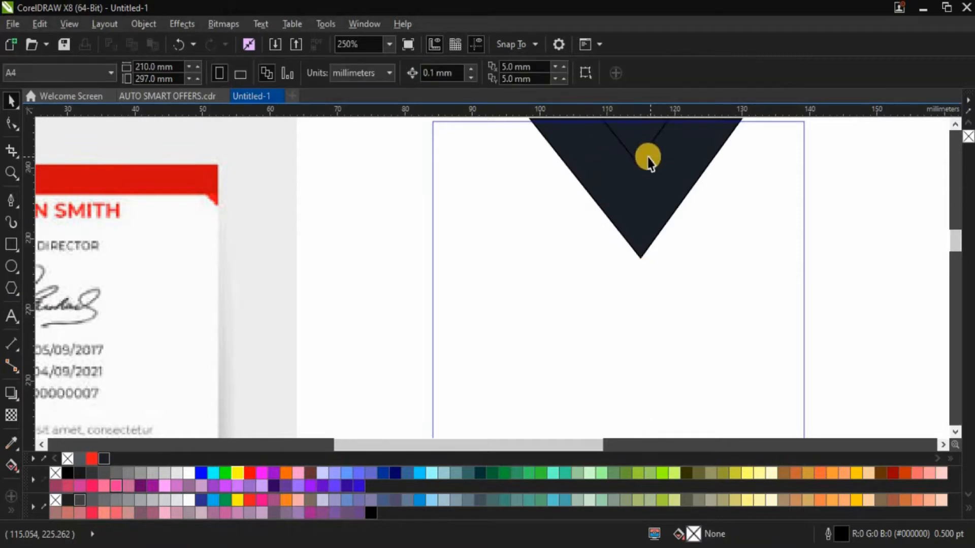
pyautogui.scroll(-2, 657, 170)
pyautogui.scroll(2, 645, 191)
pyautogui.click(629, 214)
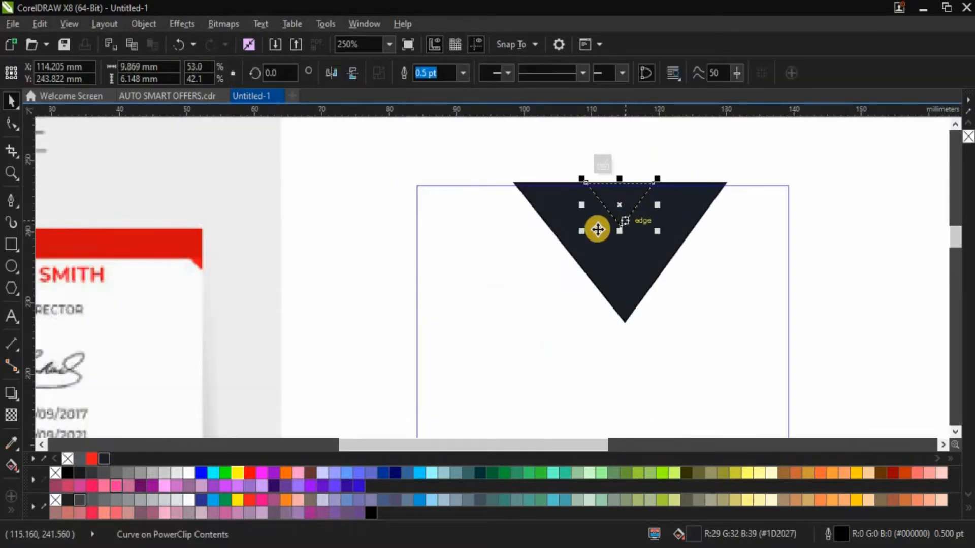
pyautogui.moveTo(441, 318); pyautogui.dragTo(624, 321)
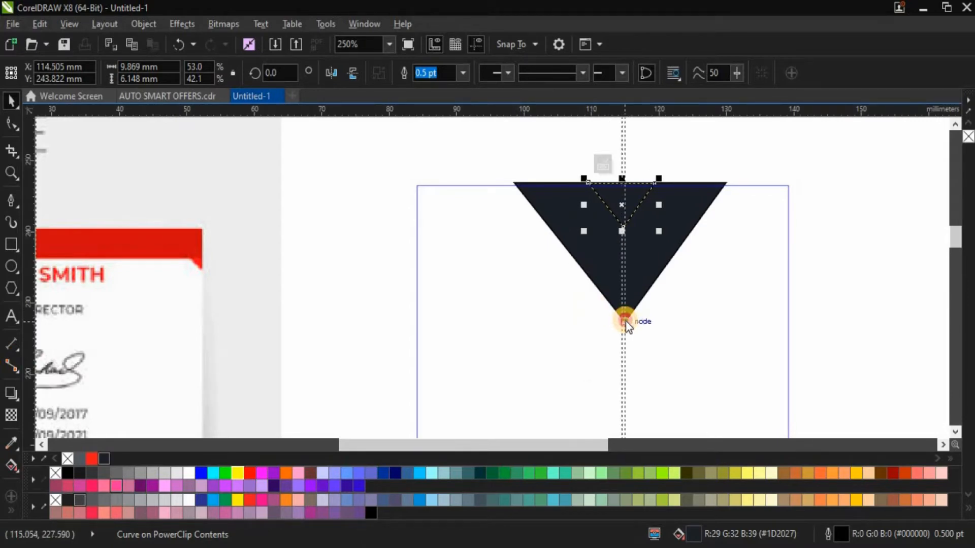
pyautogui.click(625, 207)
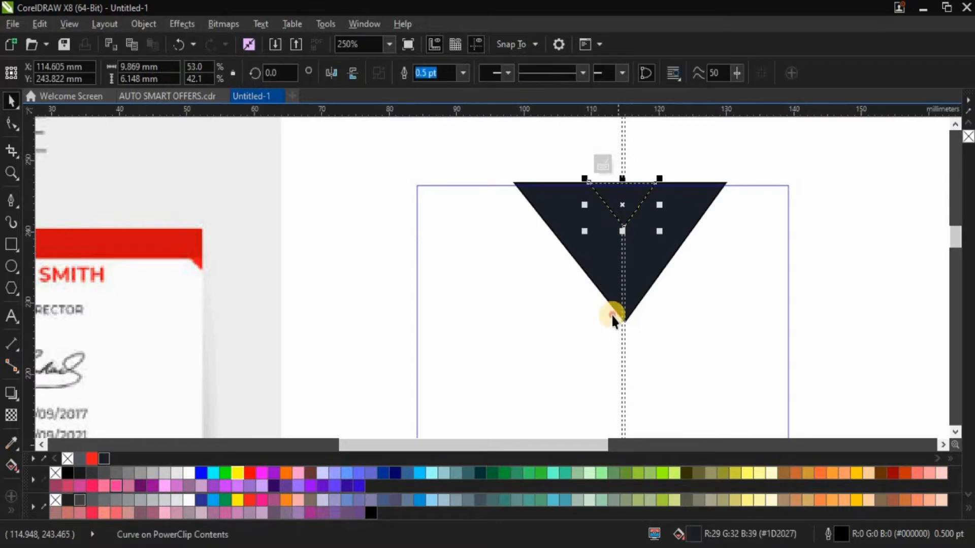
pyautogui.click(625, 323)
pyautogui.click(623, 345)
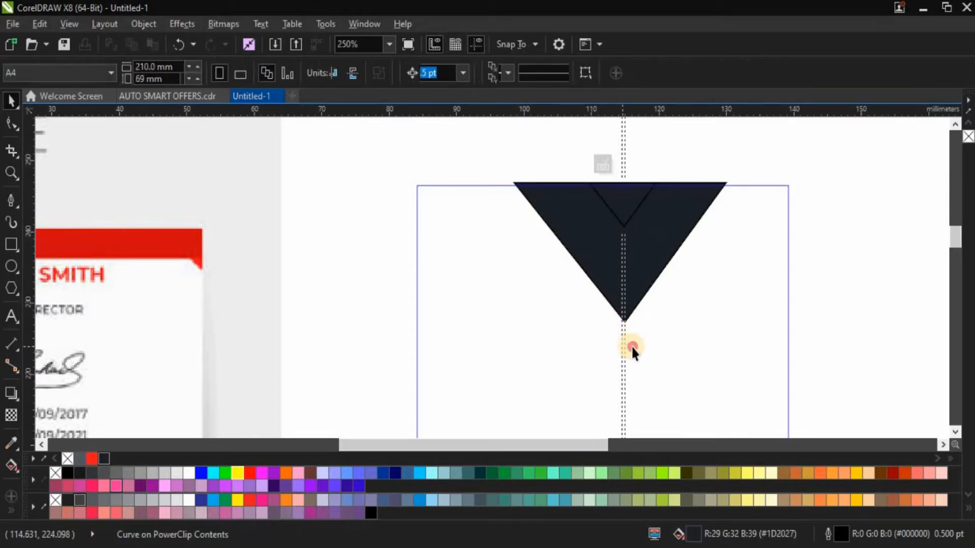
pyautogui.scroll(-2, 602, 295)
pyautogui.scroll(4, 588, 276)
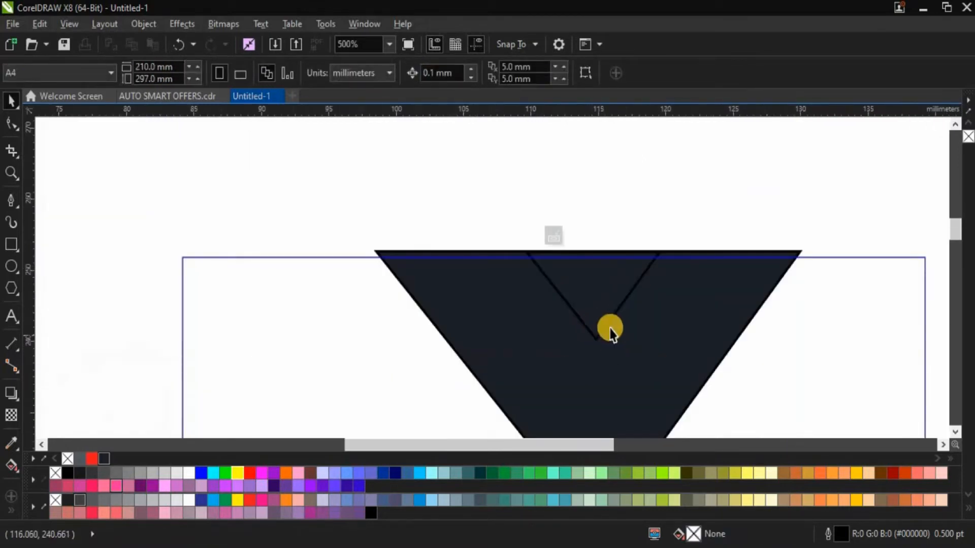
pyautogui.scroll(-2, 612, 328)
pyautogui.scroll(2, 608, 337)
pyautogui.click(607, 321)
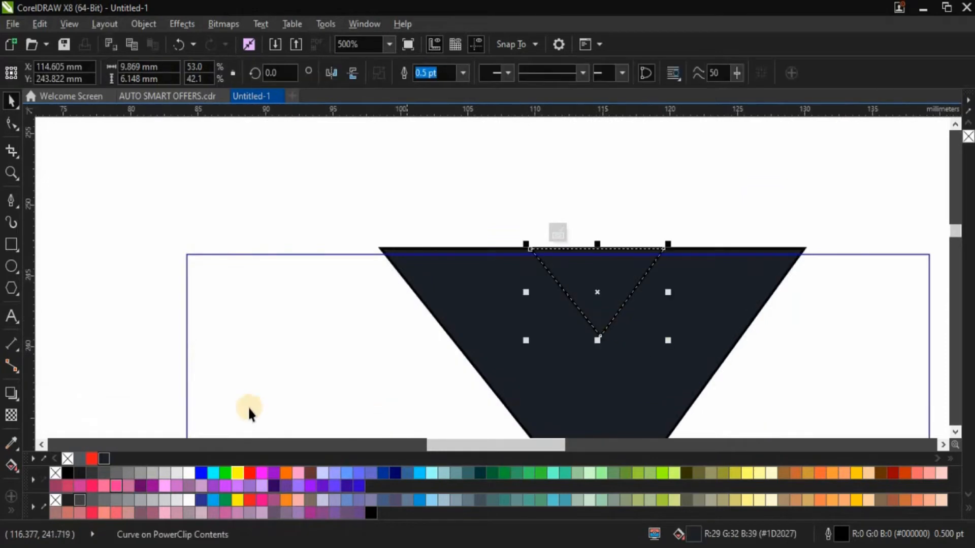
# Move the reference image to the right, close to the card frame, so its front card's top triangles are in reach
pyautogui.scroll(-3, 161, 358)
pyautogui.scroll(-1, 80, 361)
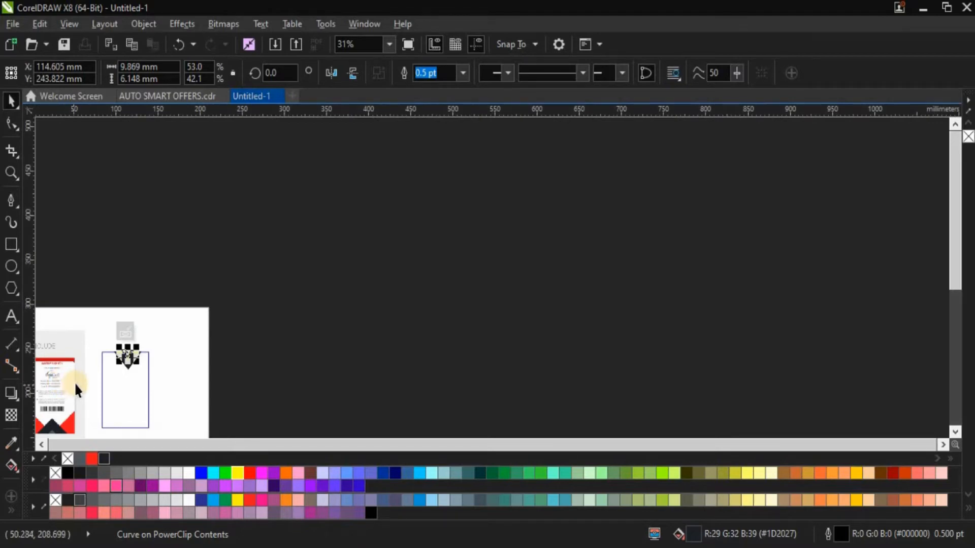
pyautogui.hotkey('shift', 'F4')
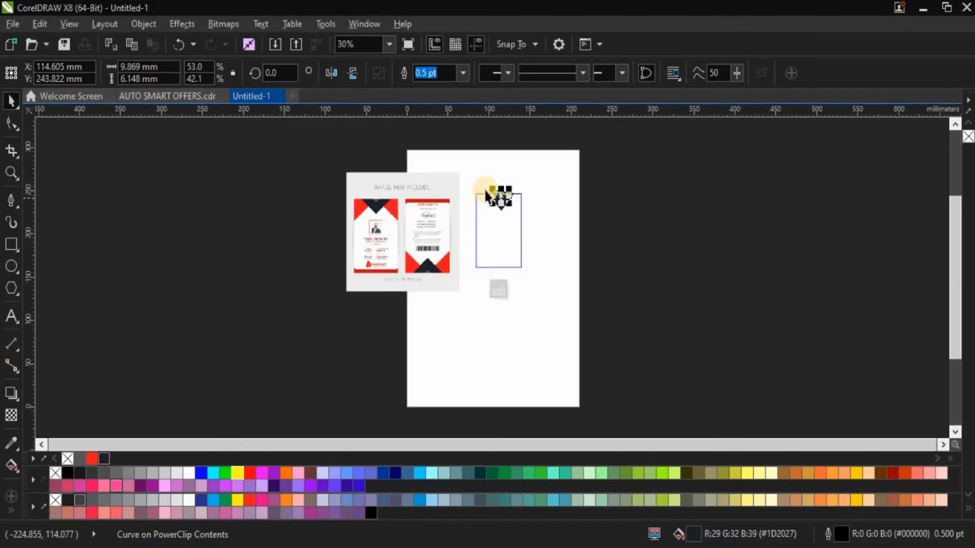
pyautogui.scroll(3, 501, 199)
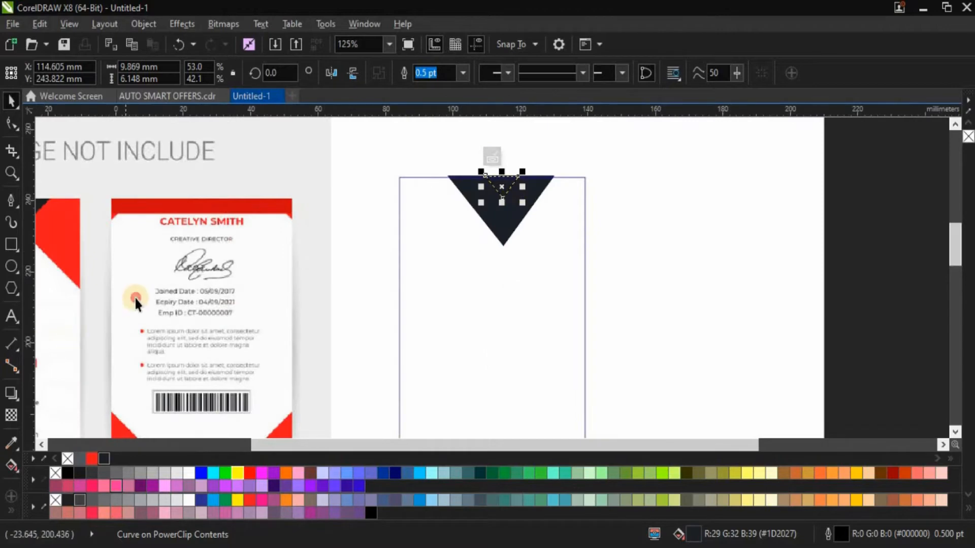
pyautogui.moveTo(136, 298); pyautogui.dragTo(199, 270)
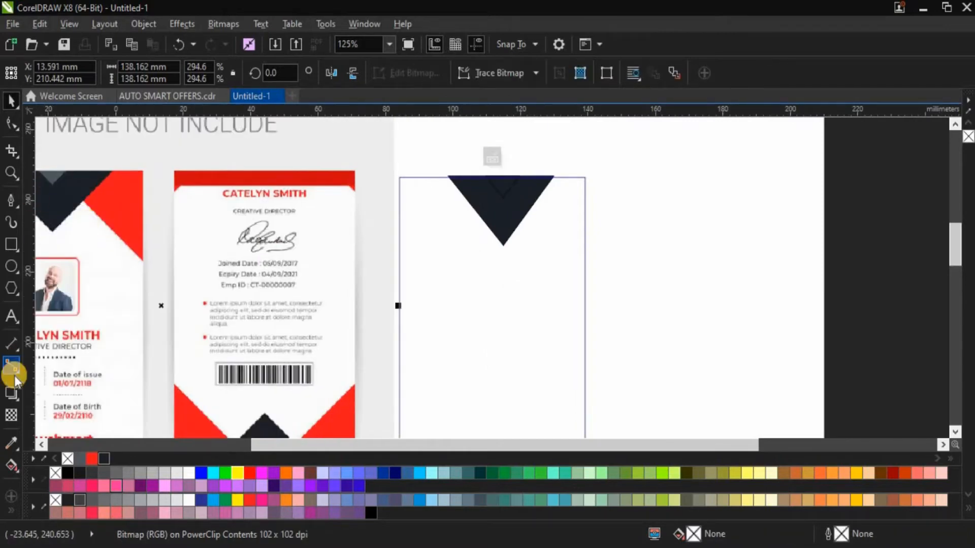
# Sample the dark grey of the small triangle on the reference's front card and fill the small triangle with it
pyautogui.click(11, 443)
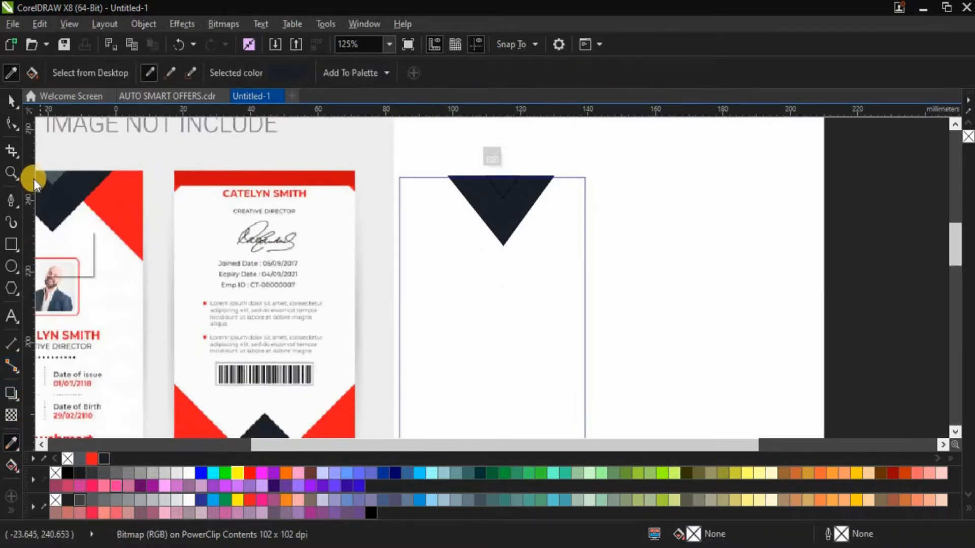
pyautogui.click(61, 169)
pyautogui.scroll(4, 499, 195)
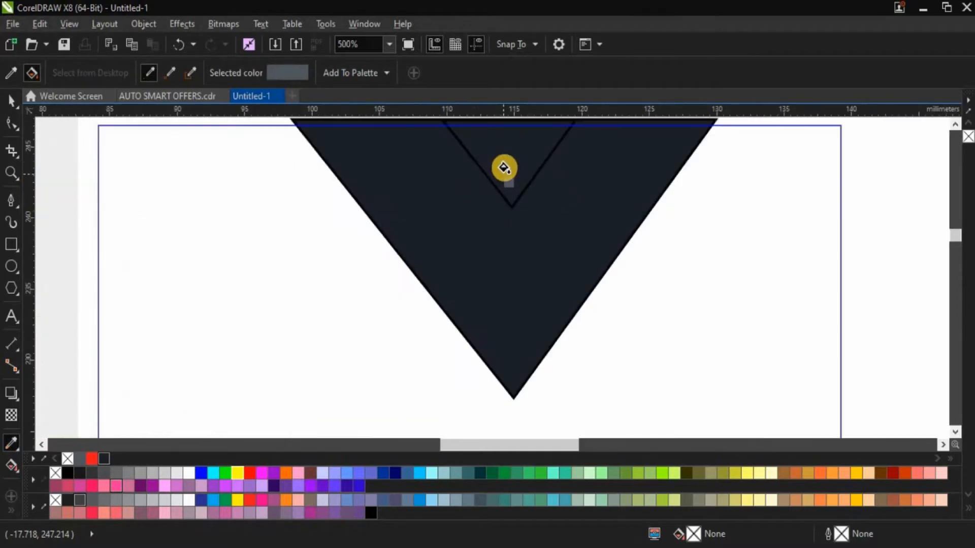
pyautogui.click(508, 175)
pyautogui.scroll(-2, 509, 167)
pyautogui.scroll(4, 496, 156)
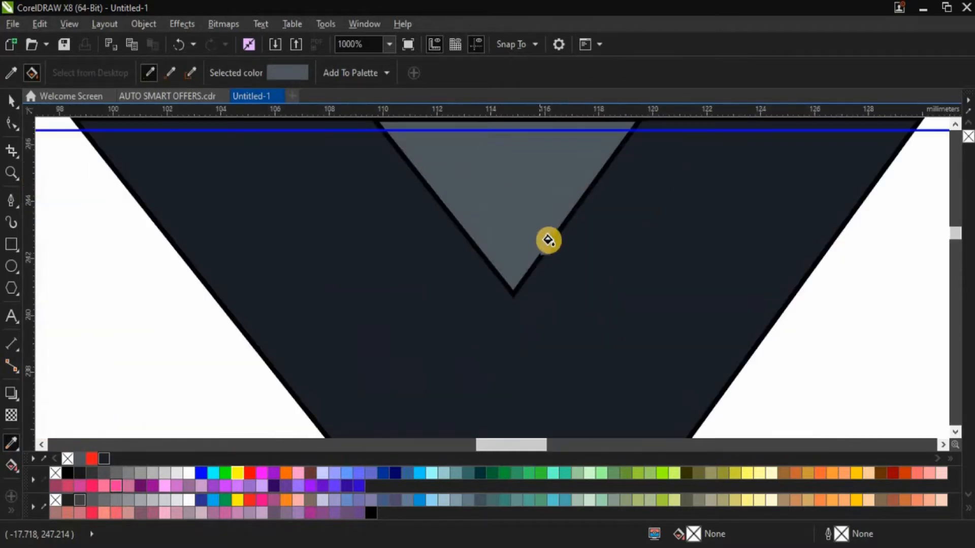
# Remove the outline from the small grey triangle
pyautogui.click(15, 100)
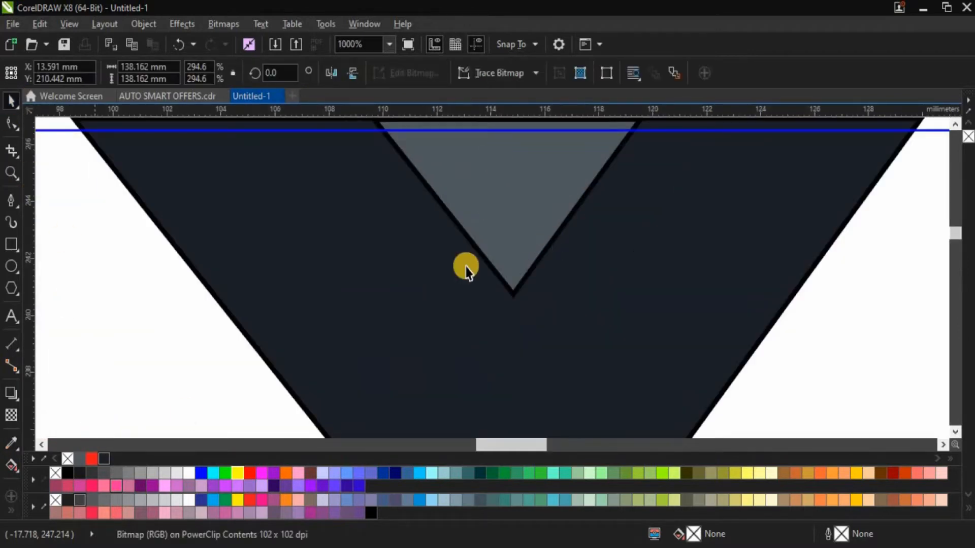
pyautogui.click(500, 232)
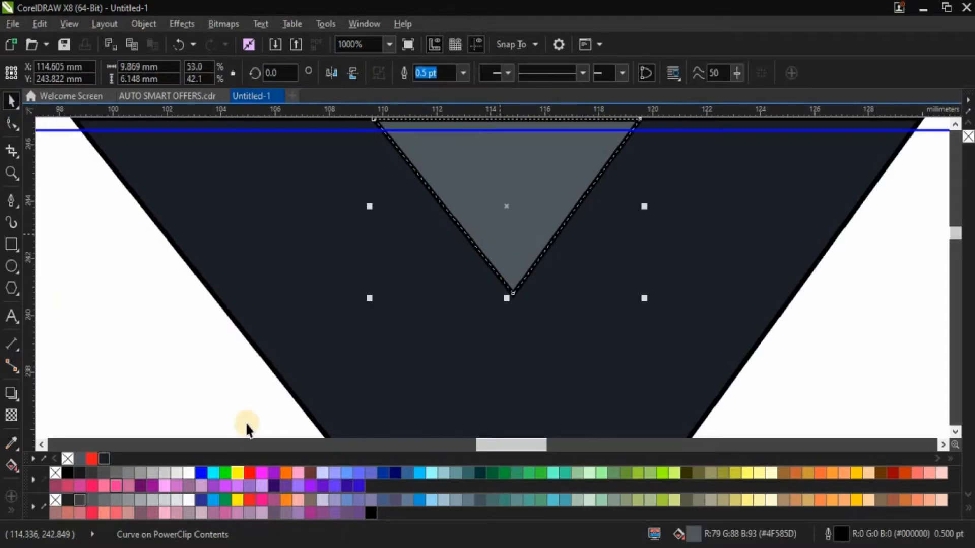
pyautogui.rightClick(69, 459)
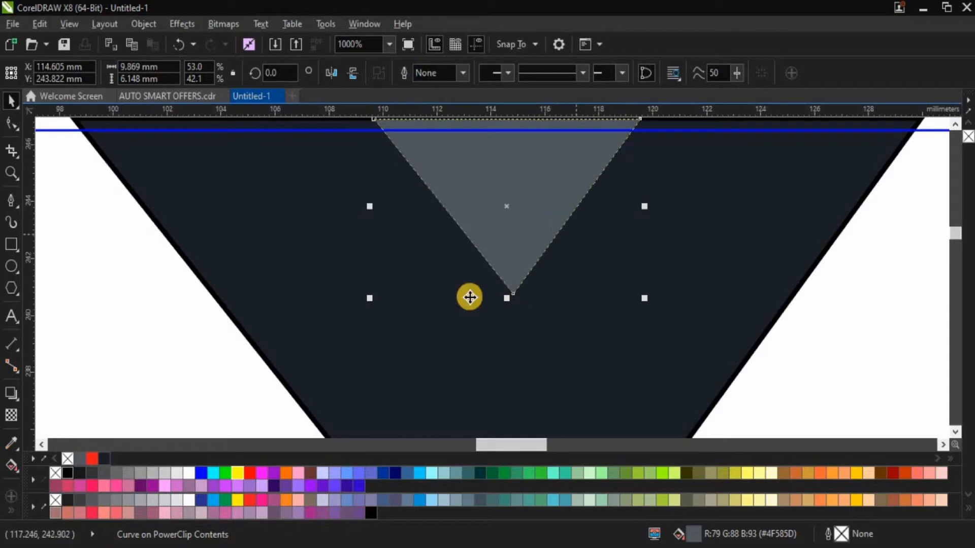
pyautogui.hotkey('ctrl', 'z')
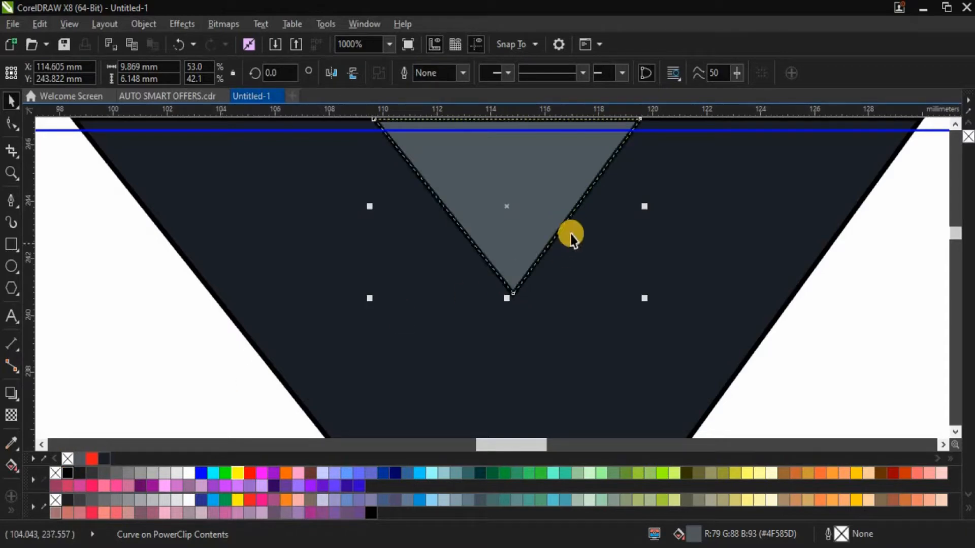
pyautogui.rightClick(66, 460)
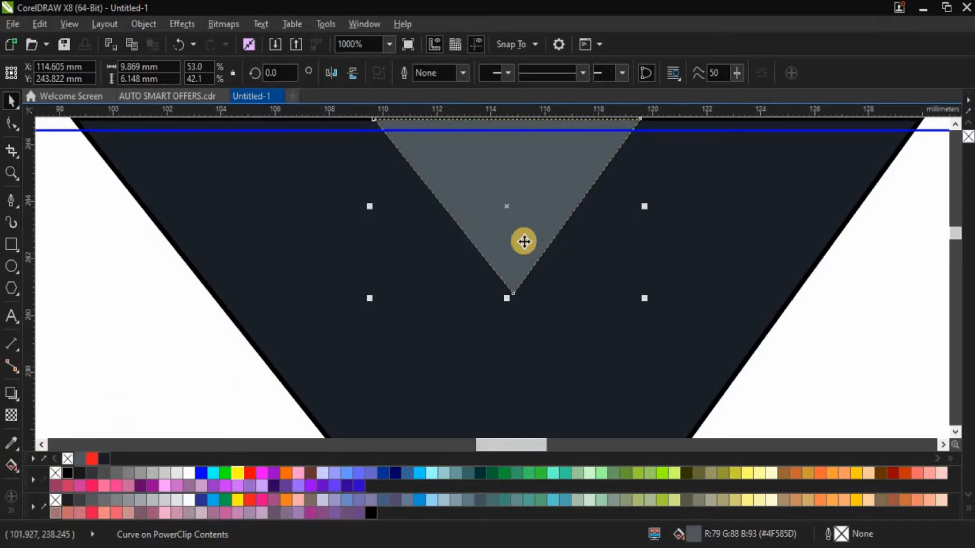
pyautogui.scroll(-3, 522, 238)
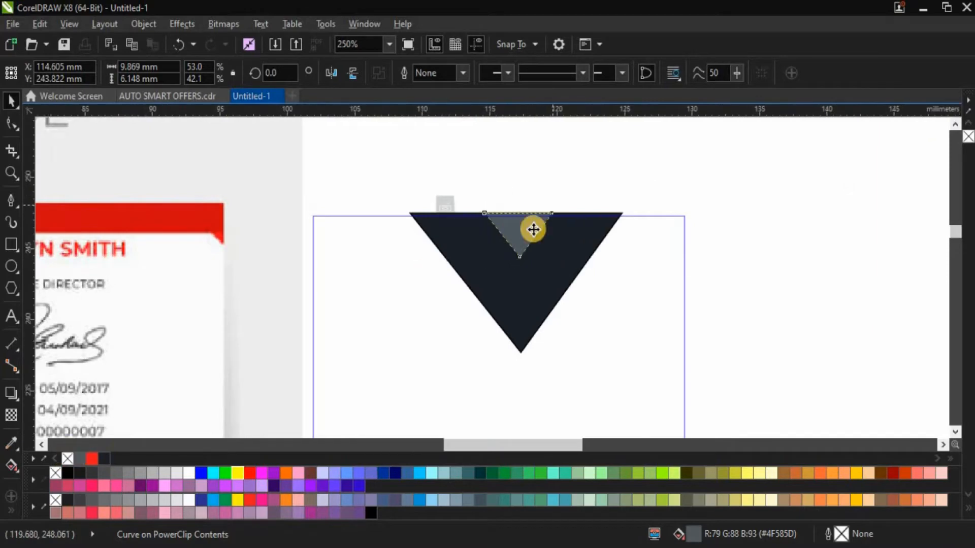
# Remove the outlines from both triangles and group them
pyautogui.click(455, 203)
pyautogui.scroll(-2, 463, 208)
pyautogui.scroll(-2, 463, 208)
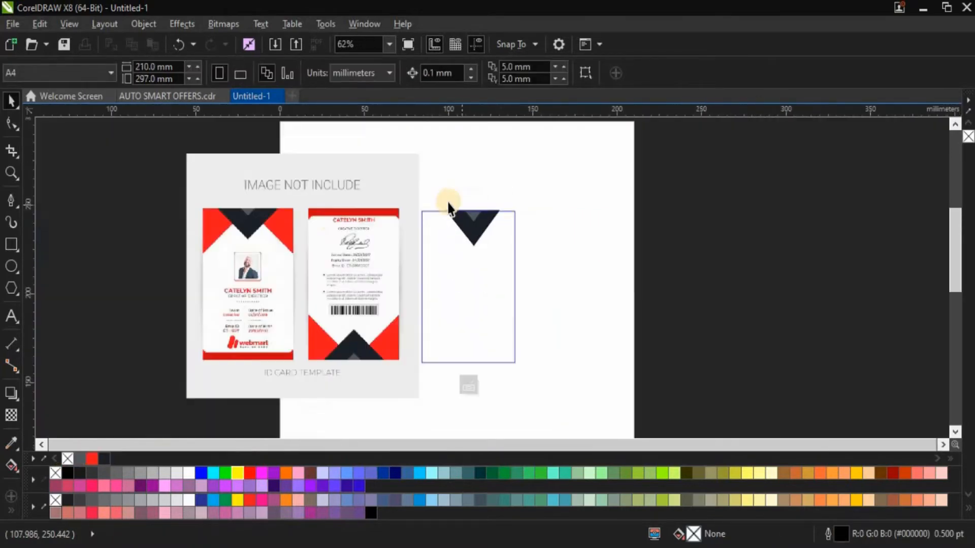
pyautogui.scroll(2, 497, 227)
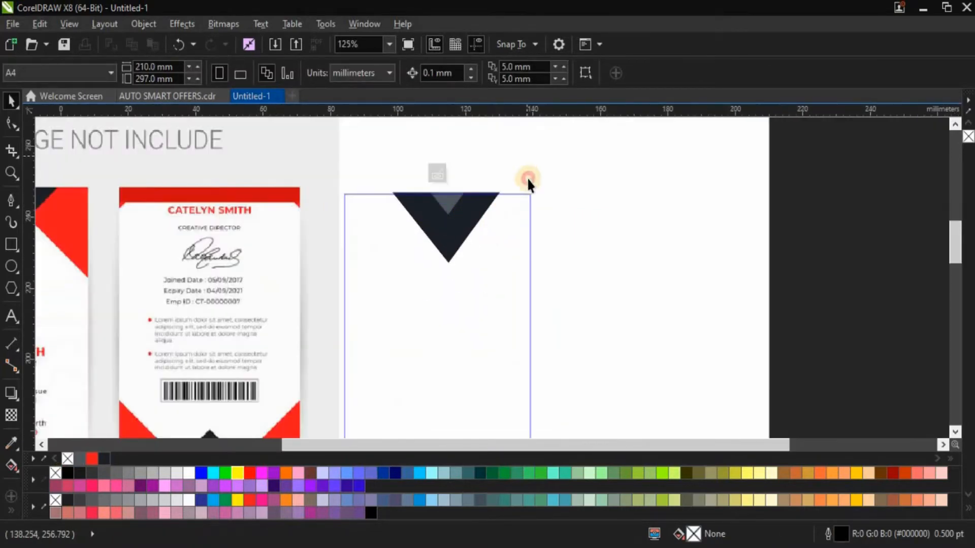
pyautogui.click(382, 282)
pyautogui.click(438, 219)
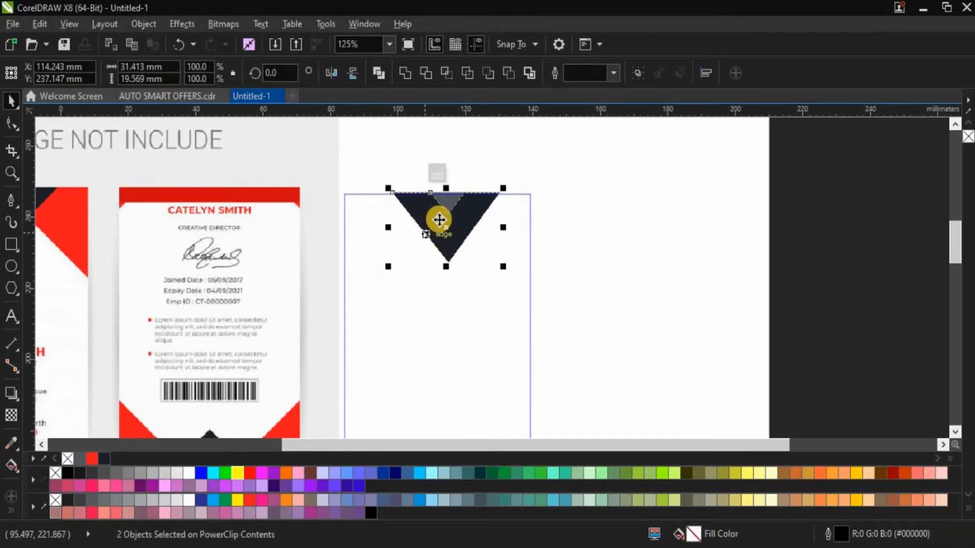
pyautogui.scroll(2, 443, 220)
# Shift the triangle group about 2 mm left, towards the horizontal centre of the card frame
pyautogui.moveTo(440, 221)
pyautogui.mouseDown()
pyautogui.moveTo(431, 219)
pyautogui.moveTo(444, 227)
pyautogui.mouseUp()
pyautogui.scroll(-2, 433, 220)
pyautogui.scroll(2, 460, 224)
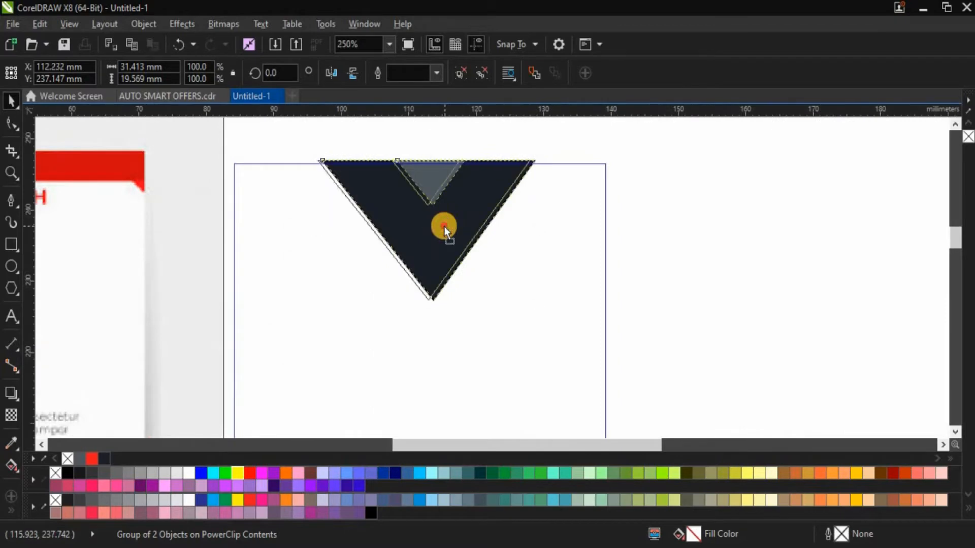
pyautogui.scroll(-2, 444, 226)
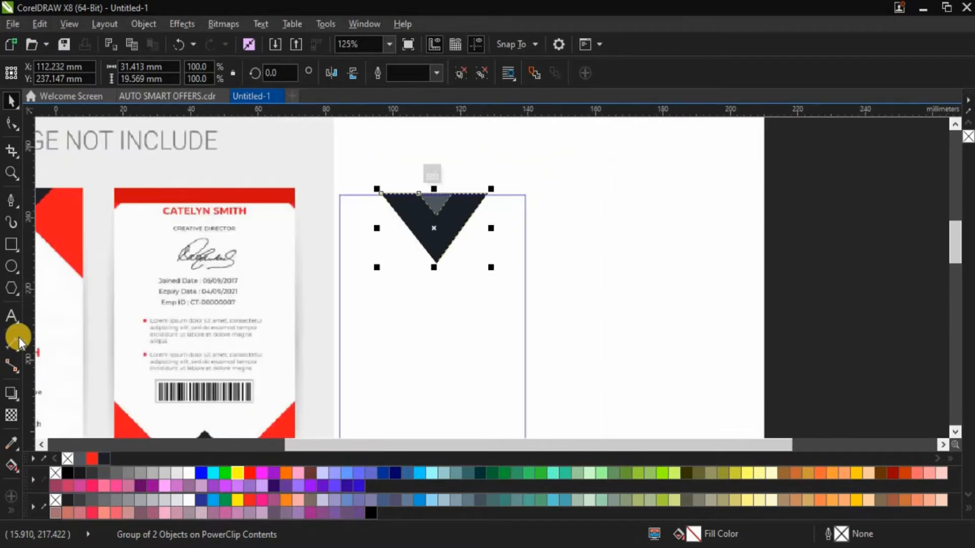
pyautogui.click(11, 204)
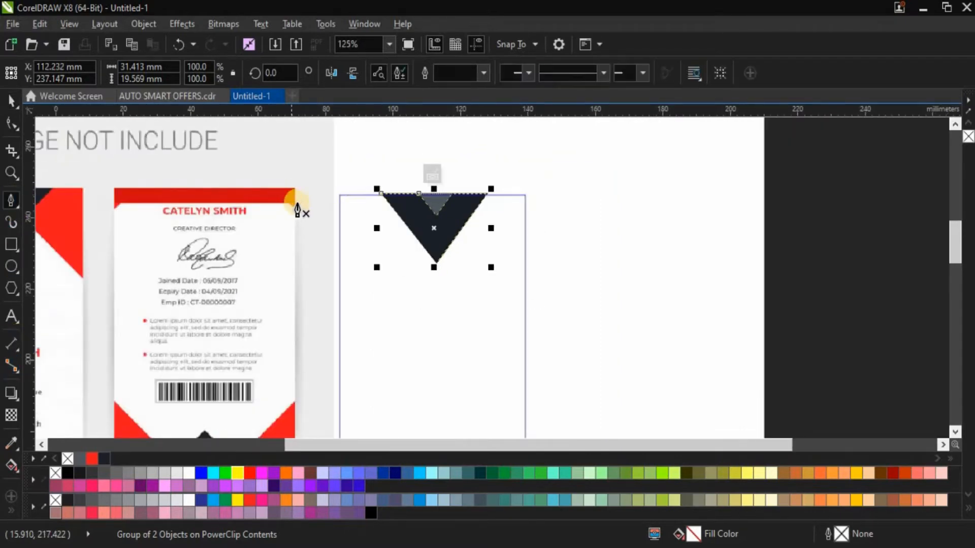
pyautogui.scroll(-2, 301, 211)
pyautogui.scroll(2, 332, 213)
pyautogui.scroll(-2, 330, 206)
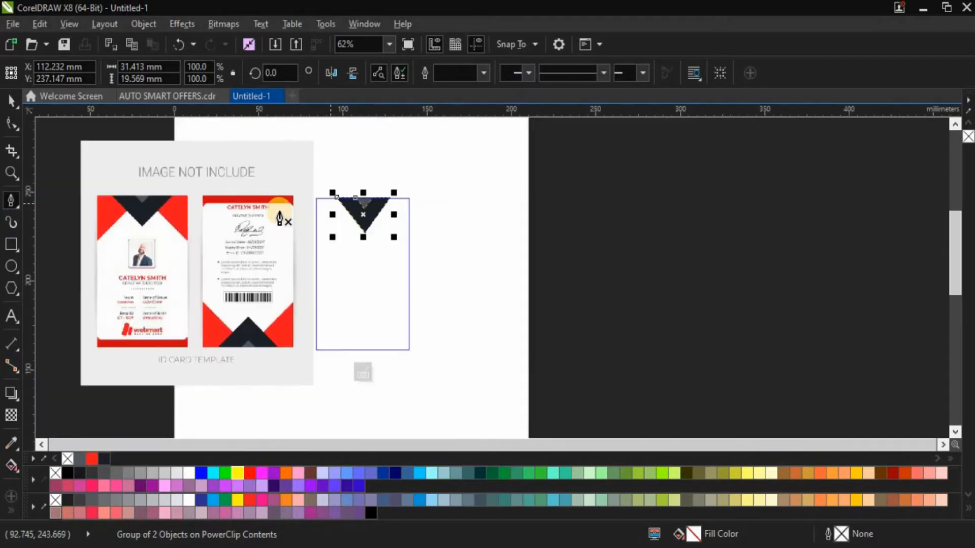
pyautogui.scroll(2, 285, 217)
pyautogui.scroll(-2, 322, 215)
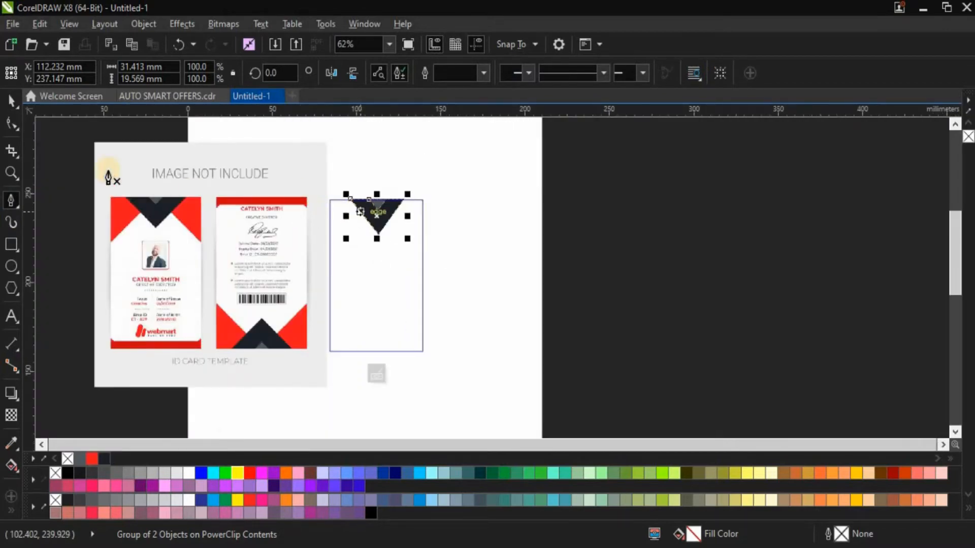
# Draw a rectangle about 55 by 30 mm across the full width of the card frame, starting at its top edge
pyautogui.click(16, 244)
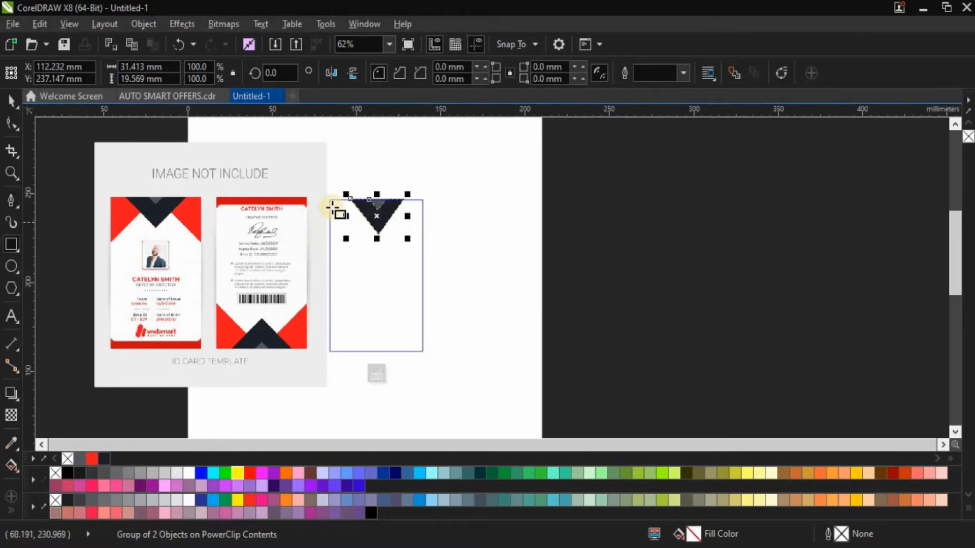
pyautogui.moveTo(346, 228); pyautogui.dragTo(424, 255)
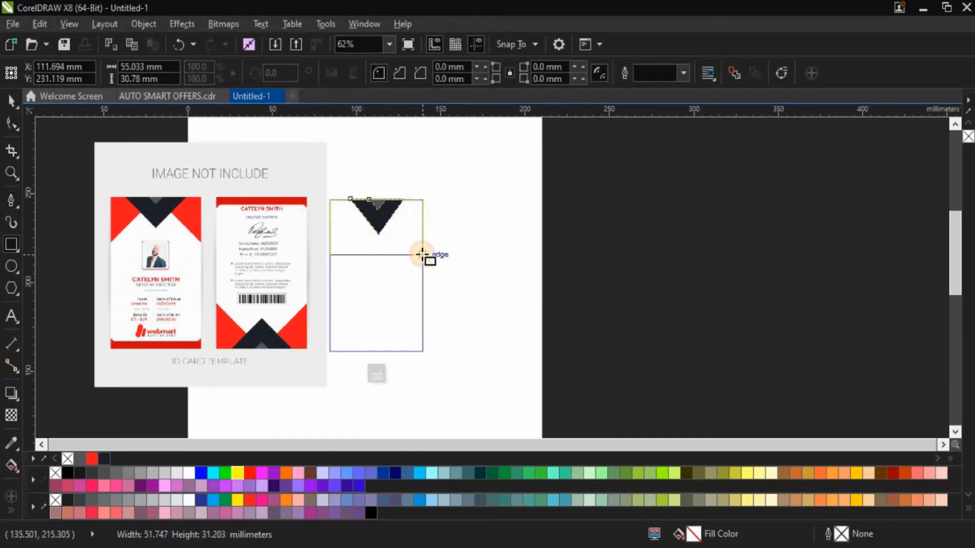
pyautogui.click(17, 104)
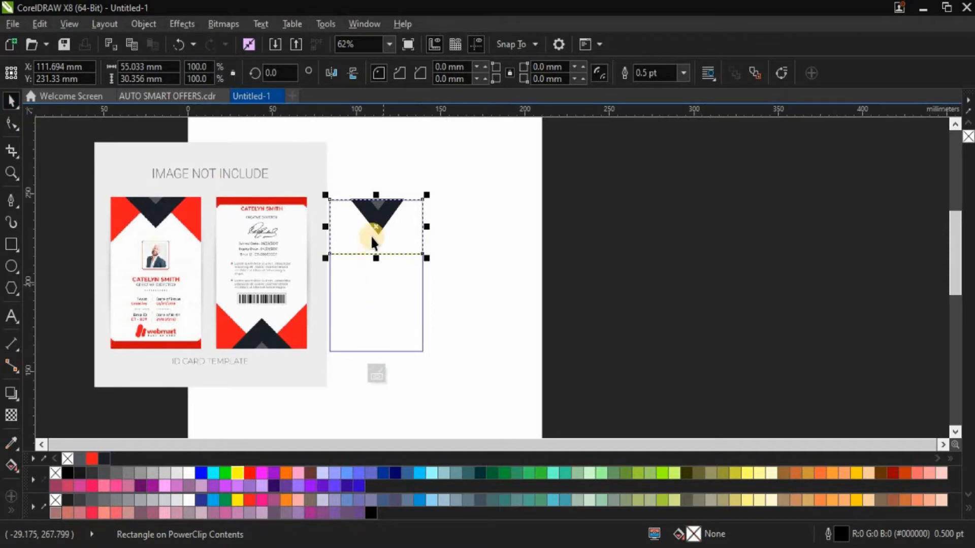
# Convert the new rectangle to curves and add a node at the middle of its lower edge
pyautogui.rightClick(376, 226)
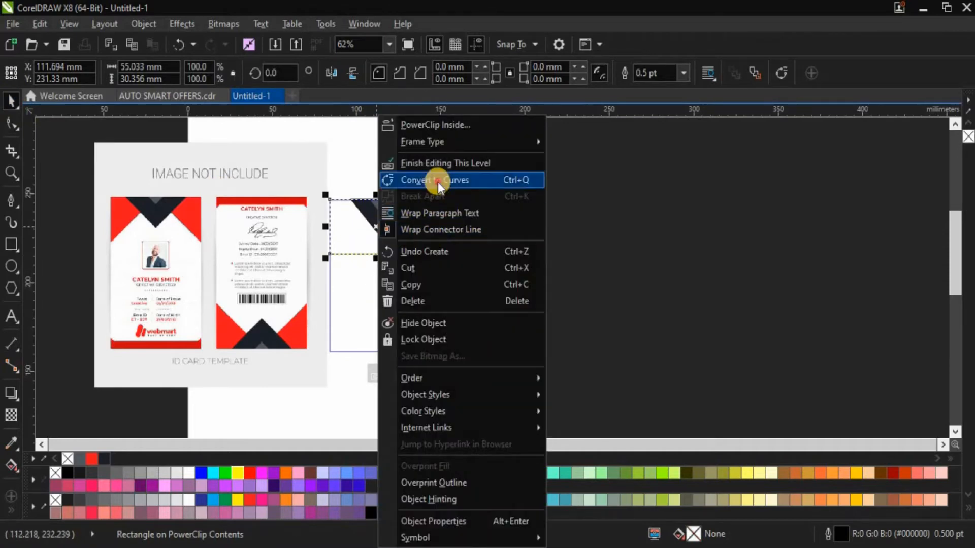
pyautogui.click(377, 264)
pyautogui.scroll(2, 376, 259)
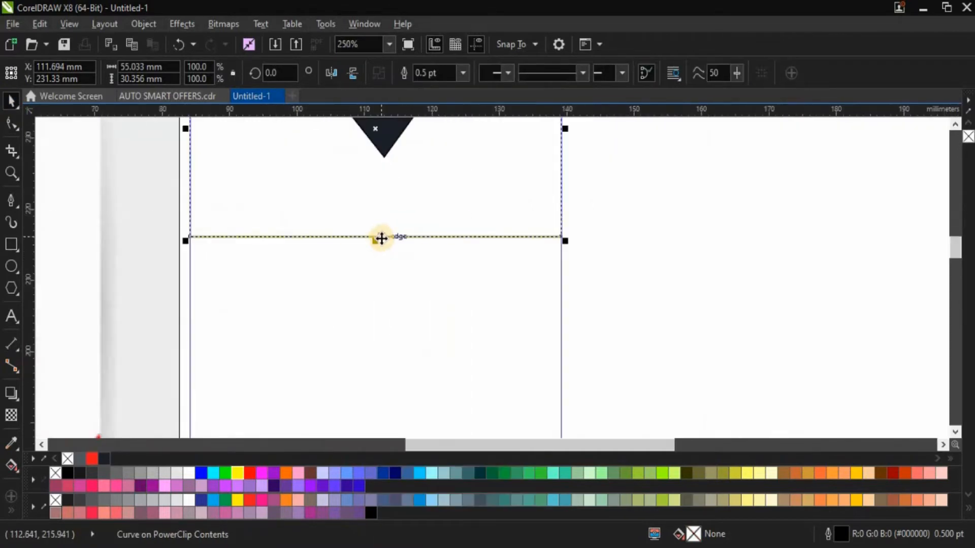
pyautogui.doubleClick(379, 235)
pyautogui.doubleClick(379, 234)
pyautogui.scroll(-2, 379, 237)
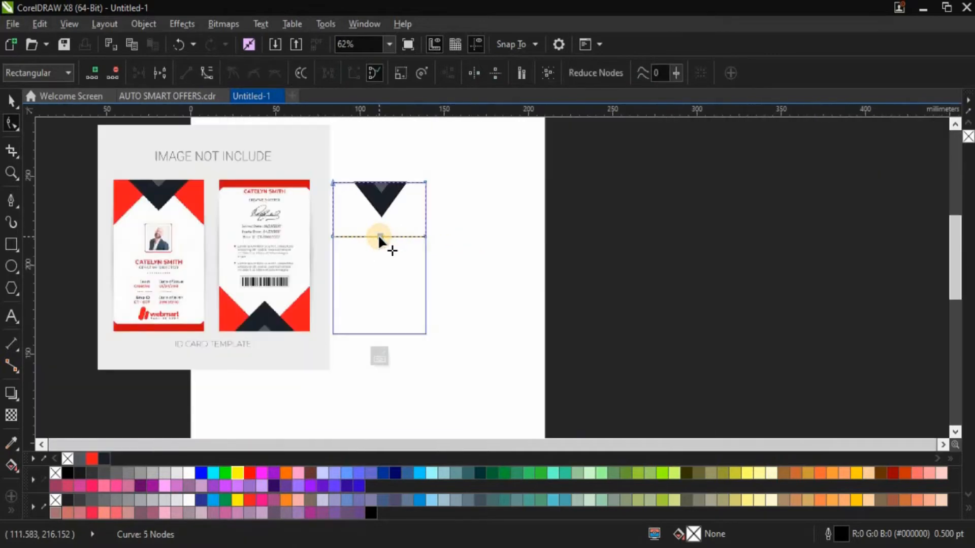
# Move the middle node of the shape's lower edge straight up about 25 mm, into the dark triangle, forming a pointed notch
pyautogui.moveTo(379, 237); pyautogui.dragTo(381, 191)
pyautogui.scroll(1, 386, 192)
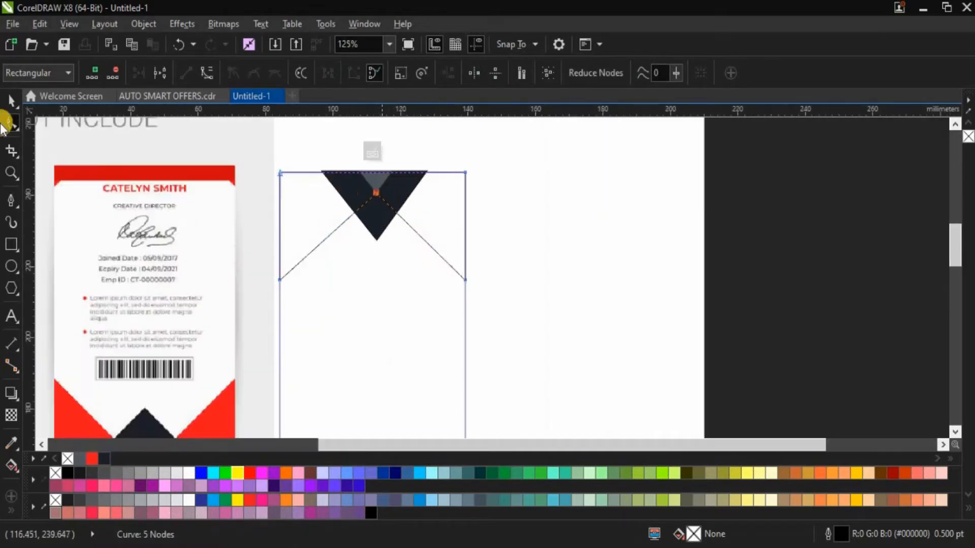
pyautogui.click(12, 100)
pyautogui.scroll(-1, 326, 224)
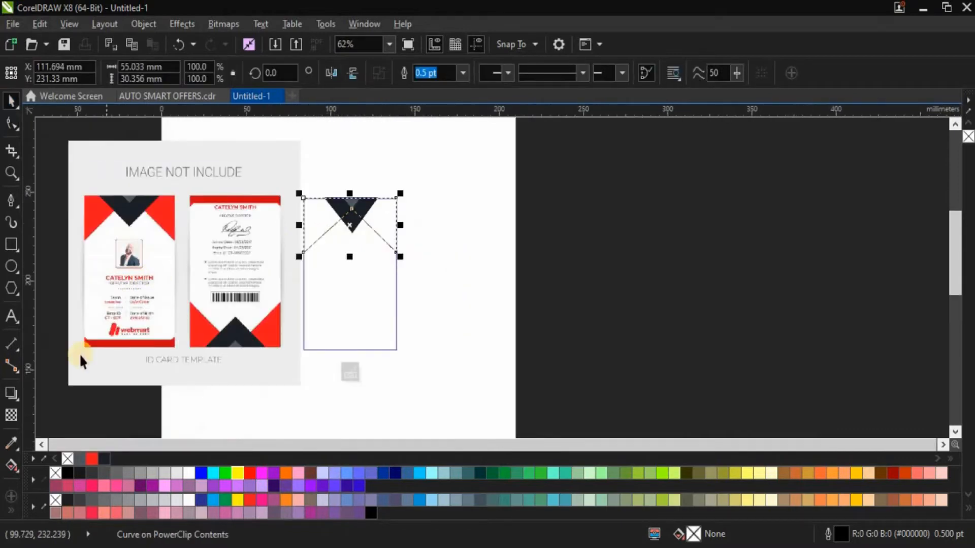
# Fill the notched shape with the bright red (#FF1121) sampled from the front reference card's top corner and remove its outline
pyautogui.click(11, 443)
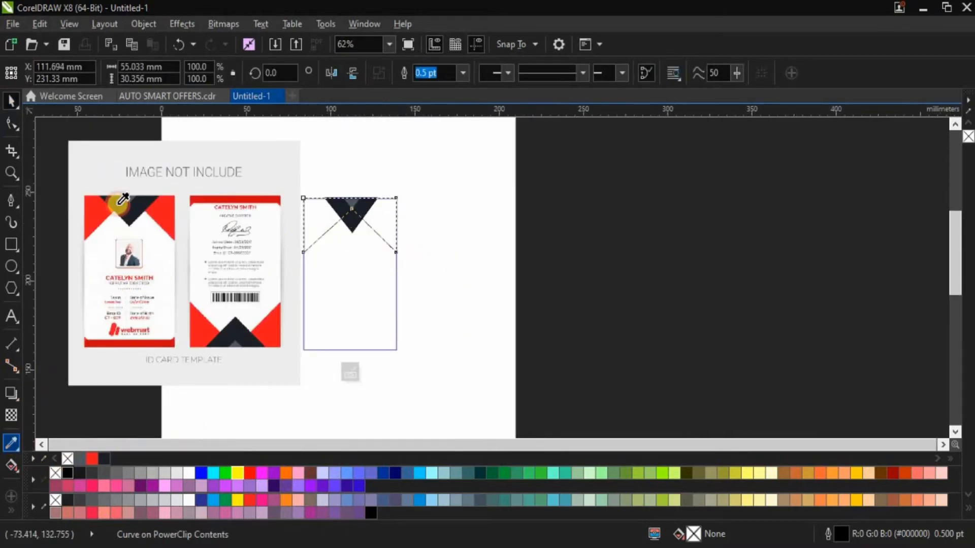
pyautogui.click(109, 218)
pyautogui.scroll(1, 337, 218)
pyautogui.click(323, 211)
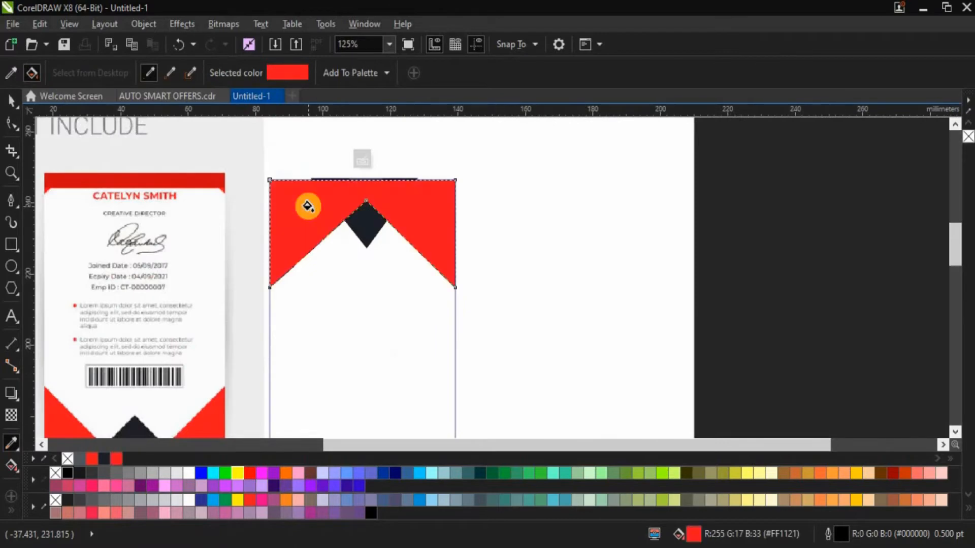
pyautogui.click(11, 100)
pyautogui.scroll(1, 394, 202)
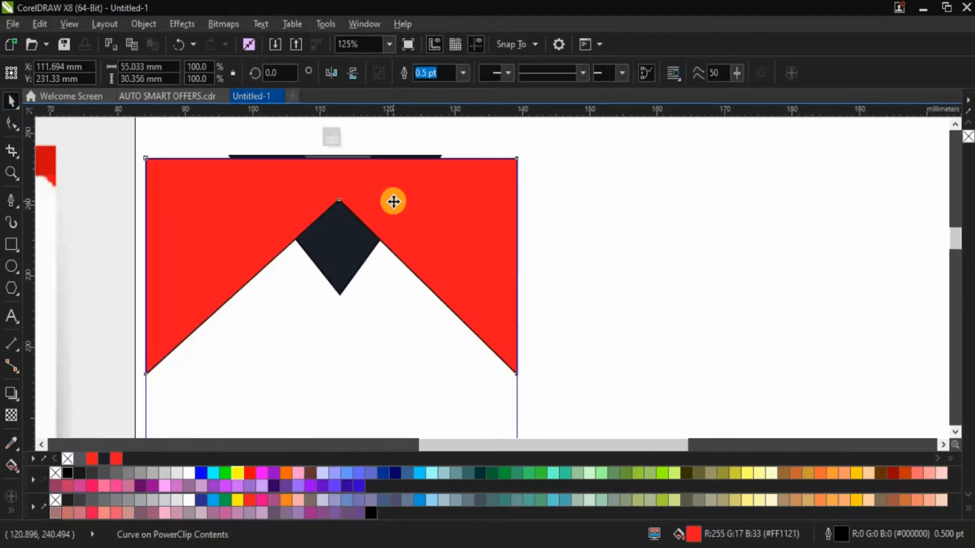
pyautogui.scroll(1, 394, 202)
pyautogui.rightClick(65, 456)
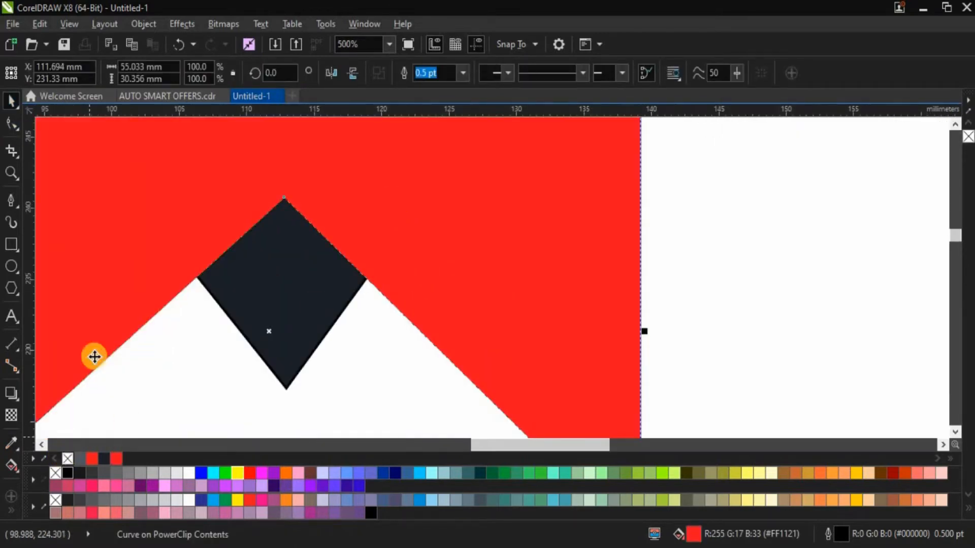
pyautogui.scroll(-2, 395, 199)
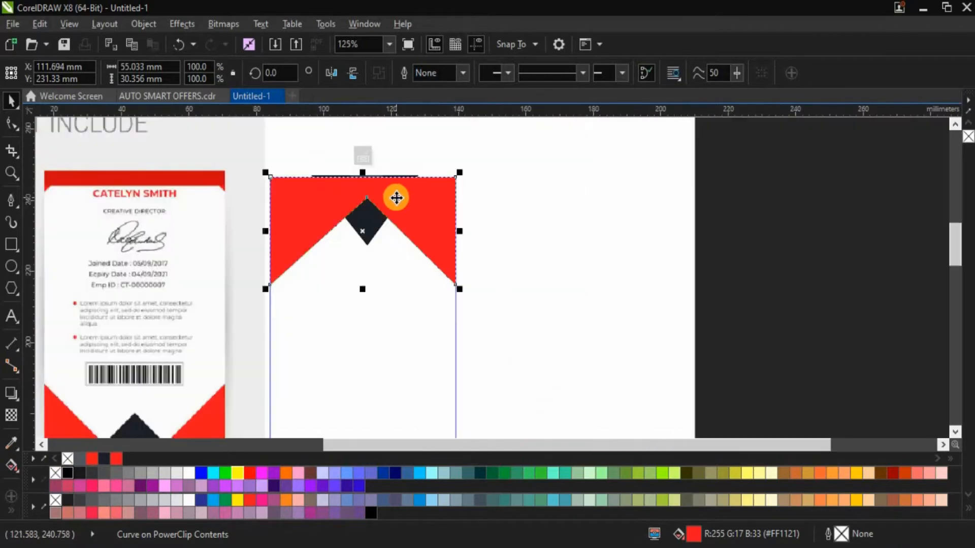
# Send the red notched shape behind the dark triangle group and deselect it
pyautogui.rightClick(396, 198)
pyautogui.click(482, 378)
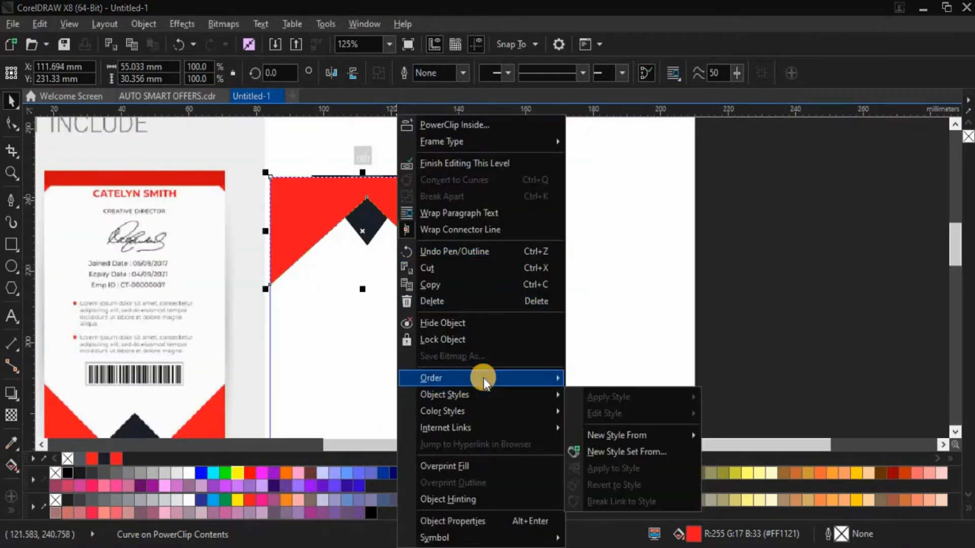
pyautogui.click(631, 435)
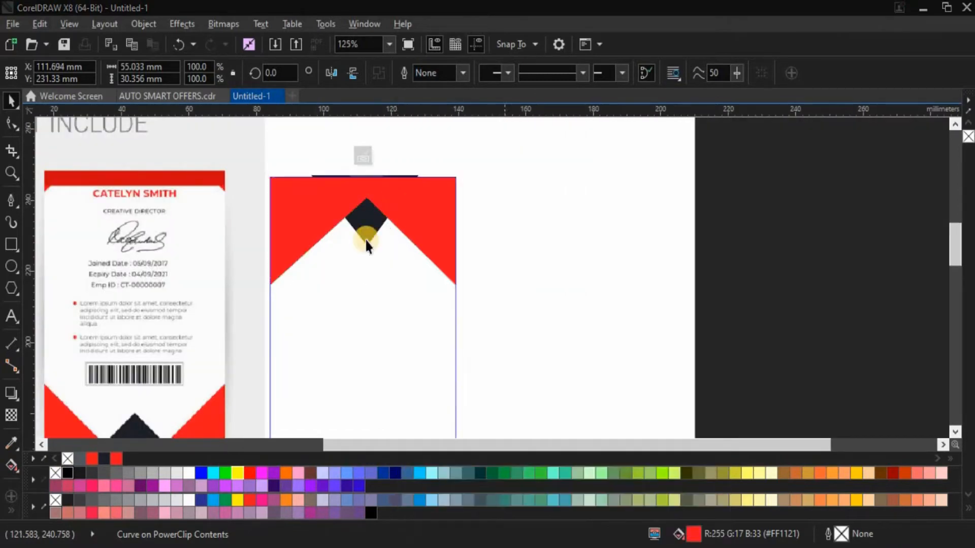
pyautogui.scroll(1, 355, 191)
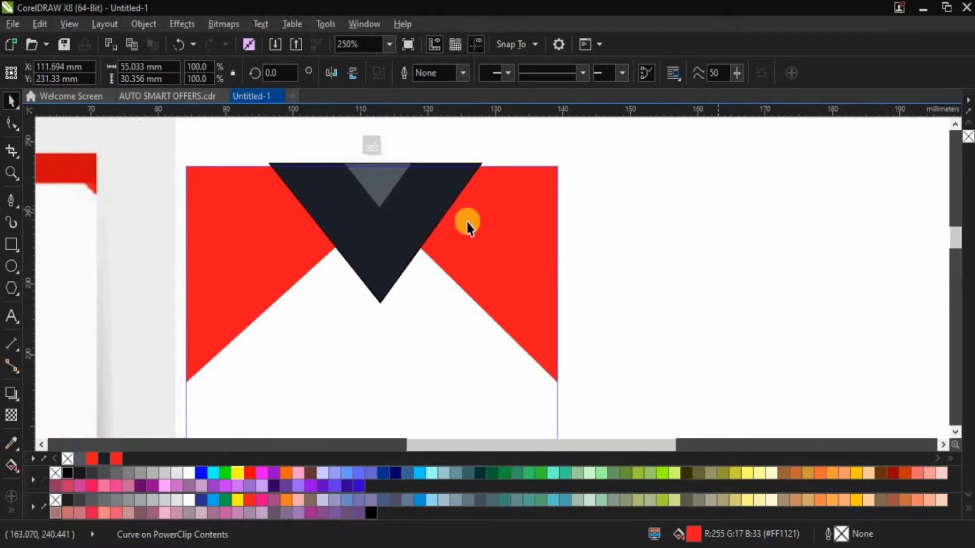
pyautogui.press('Escape')
pyautogui.scroll(-3, 466, 222)
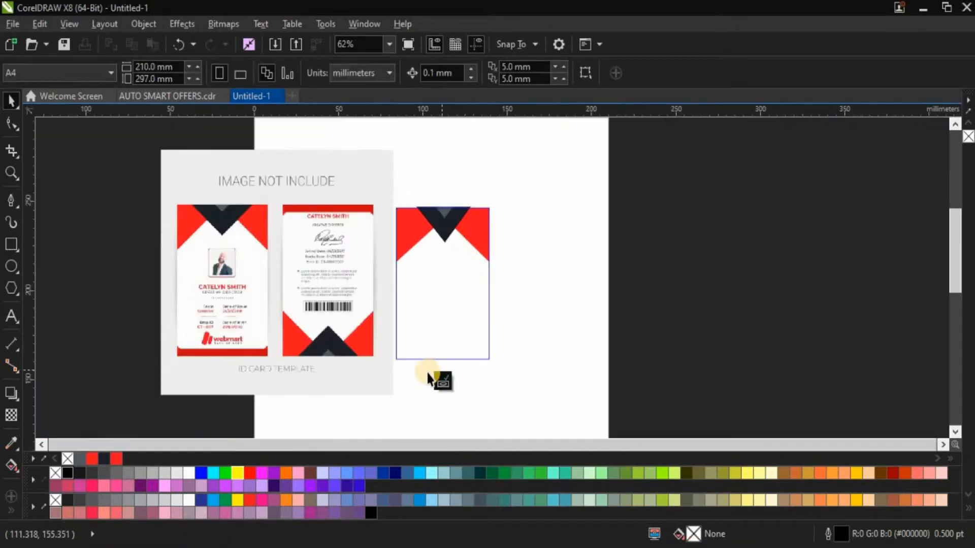
# Draw a rectangle about 64 by 9 mm across the card frame's bottom edge, overlapping the frame on both sides
pyautogui.scroll(1, 404, 376)
pyautogui.scroll(-2, 275, 382)
pyautogui.scroll(1, 295, 338)
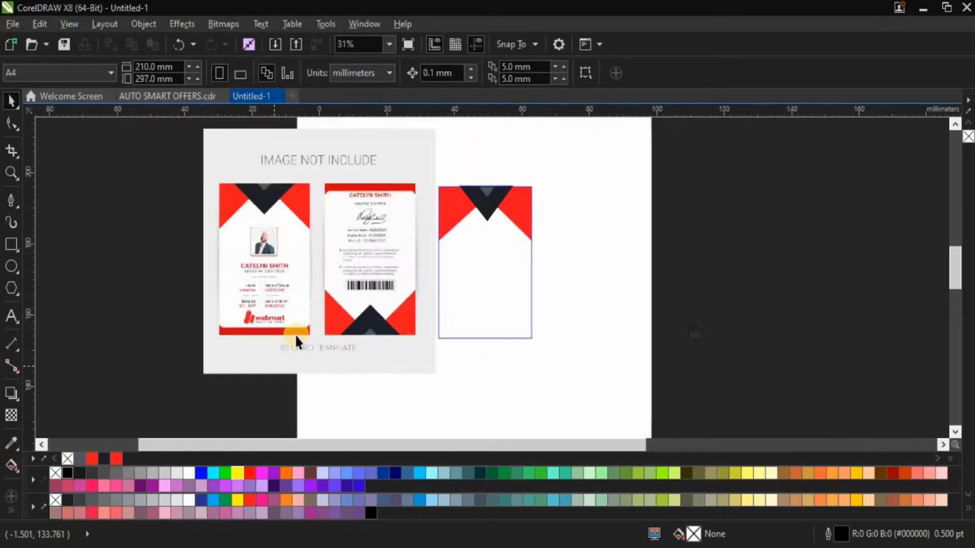
pyautogui.scroll(2, 421, 214)
pyautogui.scroll(-1, 412, 227)
pyautogui.scroll(-1, 635, 222)
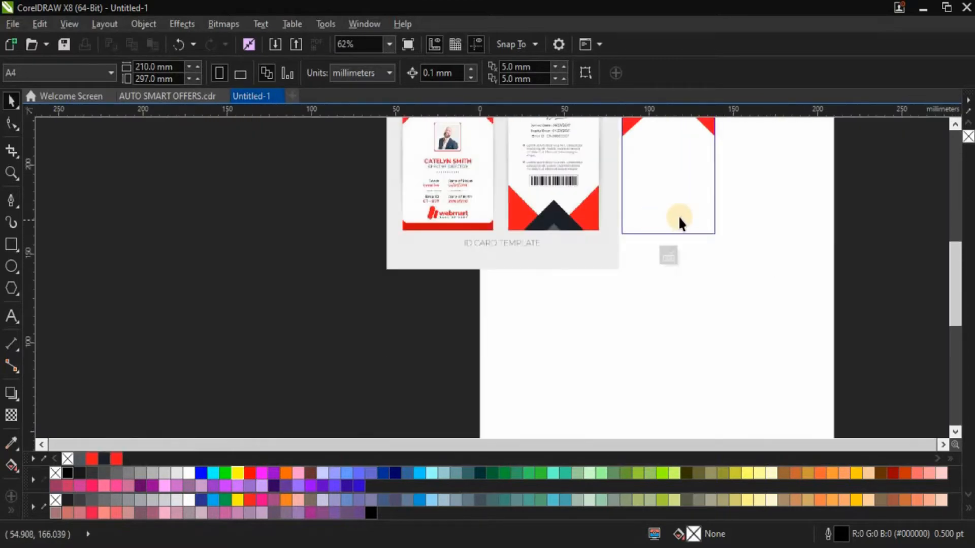
pyautogui.scroll(1, 706, 213)
pyautogui.click(15, 245)
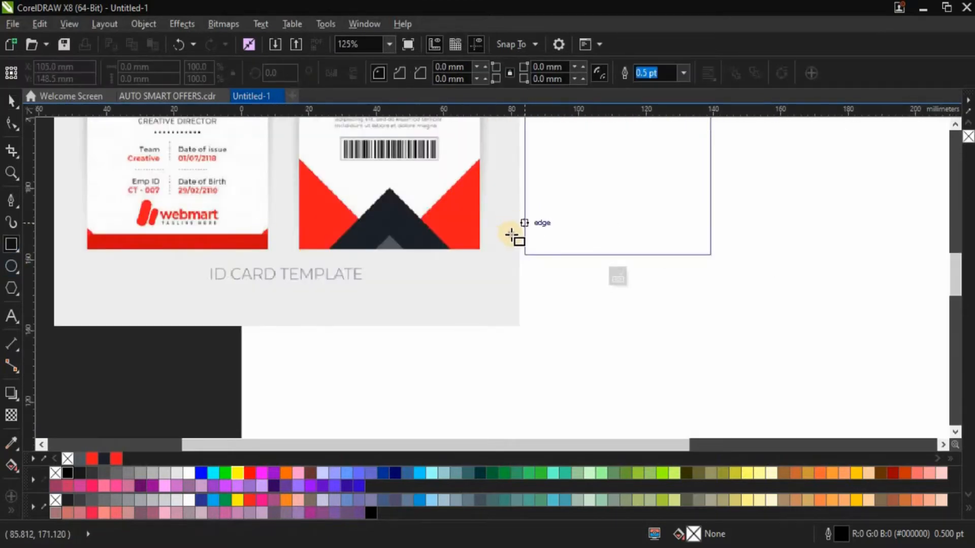
pyautogui.moveTo(509, 232); pyautogui.dragTo(725, 263)
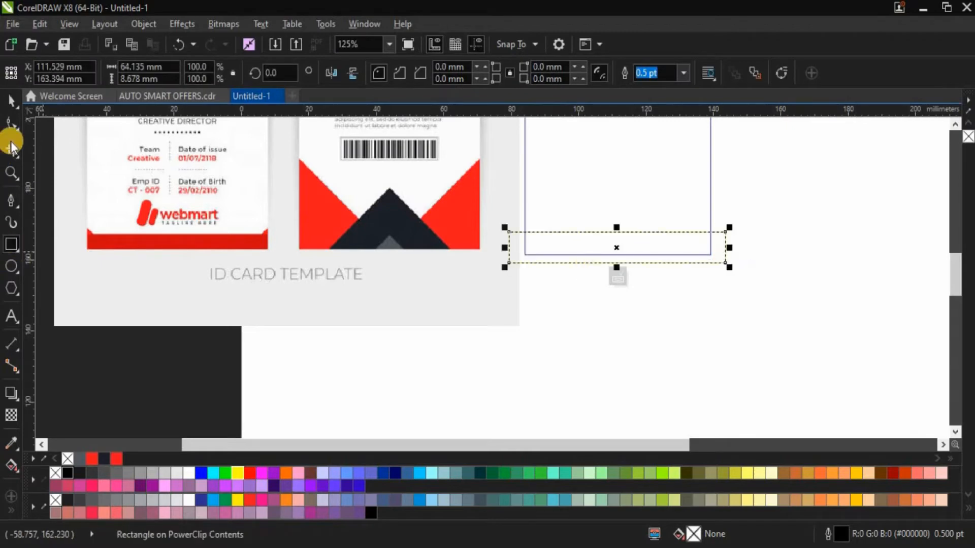
# Fill the bottom rectangle with the darker red (#D30217) sampled from the front reference card's bottom band and remove its outline
pyautogui.click(11, 444)
pyautogui.click(198, 248)
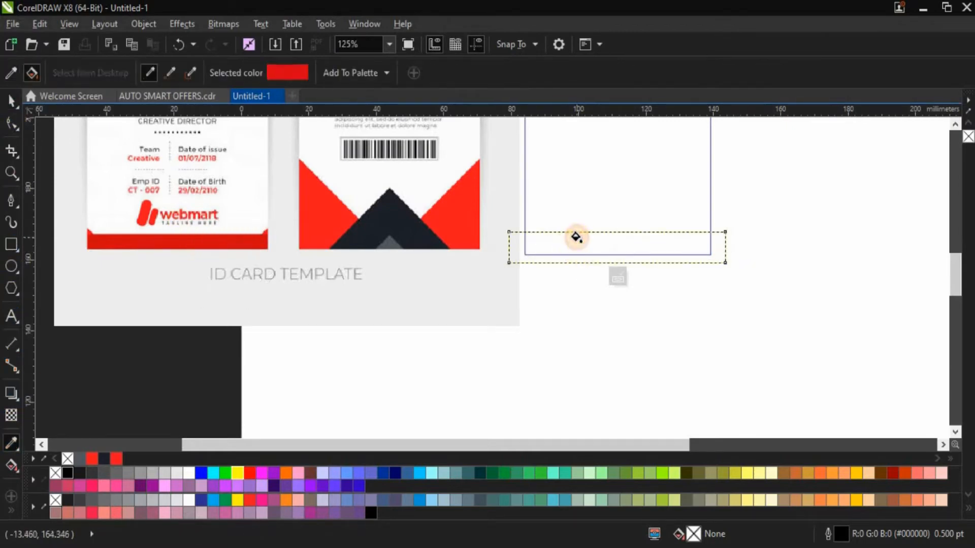
pyautogui.click(576, 237)
pyautogui.click(12, 104)
pyautogui.scroll(3, 620, 246)
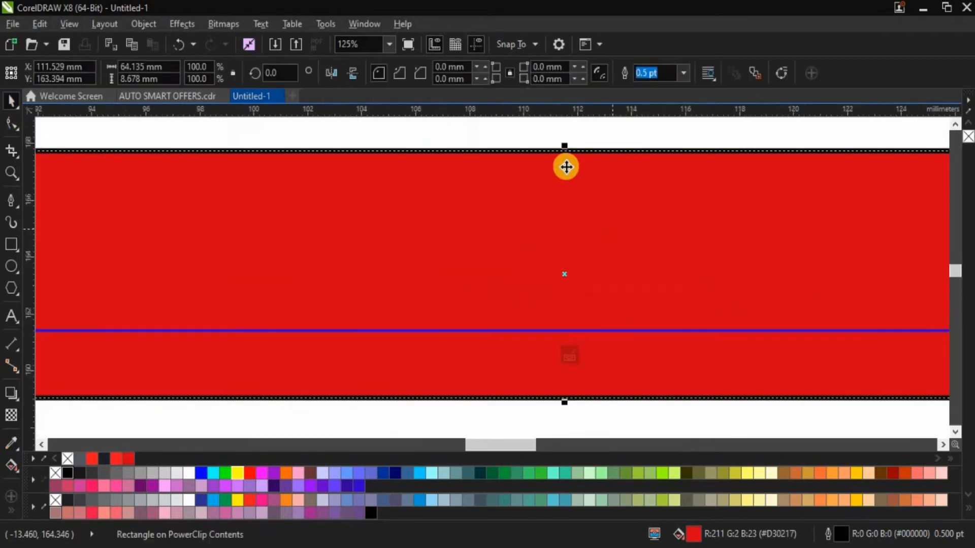
pyautogui.rightClick(69, 460)
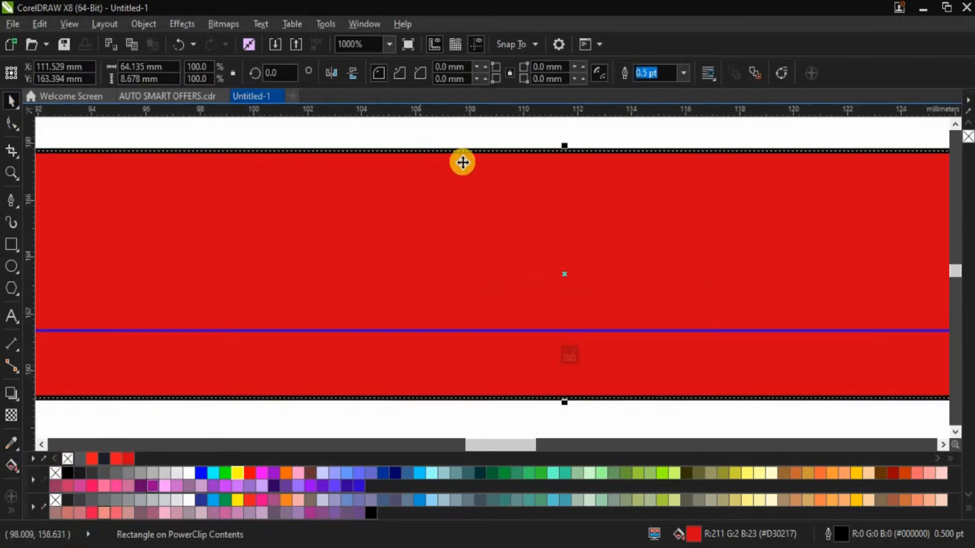
# Draw a closed triangle about 2.1 by 1.8 mm with the Pen tool where the red band meets the frame's right edge
pyautogui.scroll(-3, 460, 189)
pyautogui.scroll(-3, 452, 185)
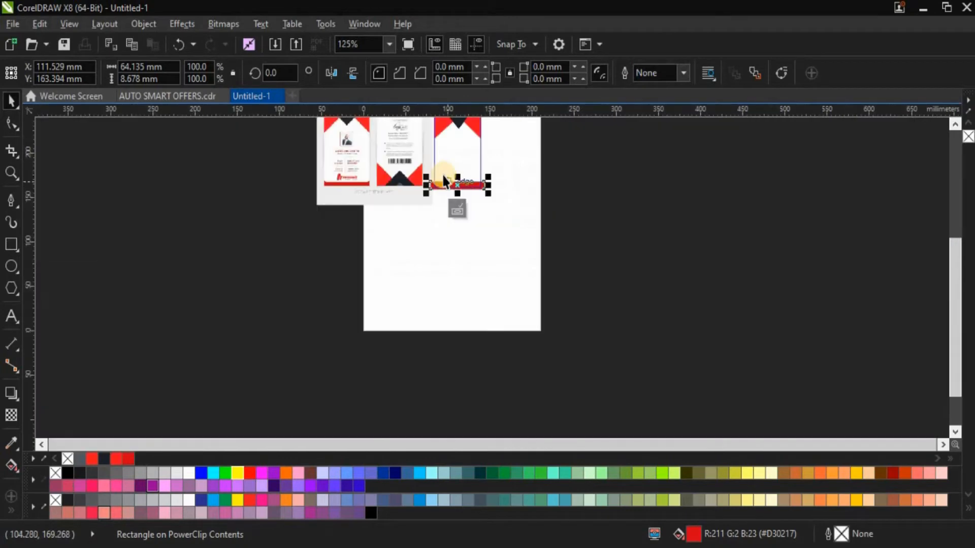
pyautogui.scroll(3, 169, 274)
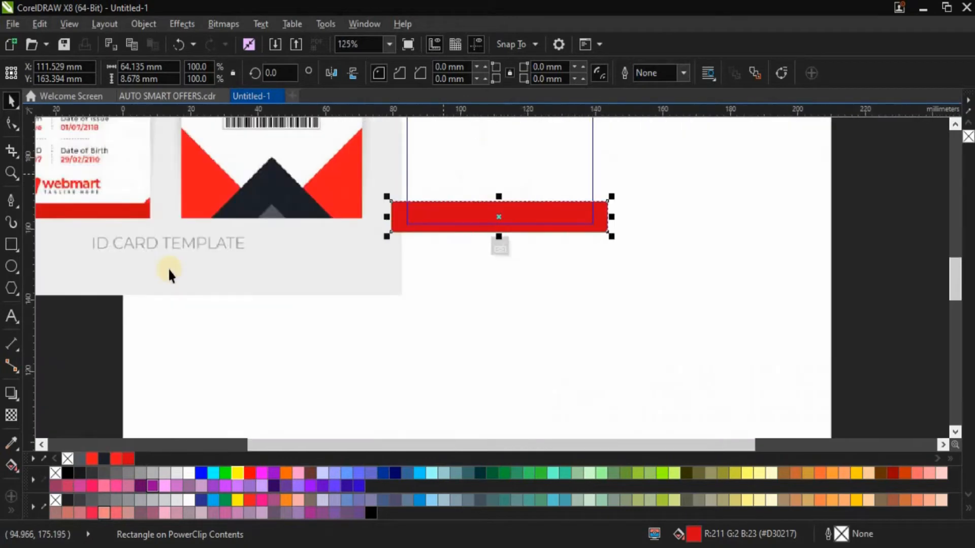
pyautogui.click(10, 201)
pyautogui.scroll(2, 592, 203)
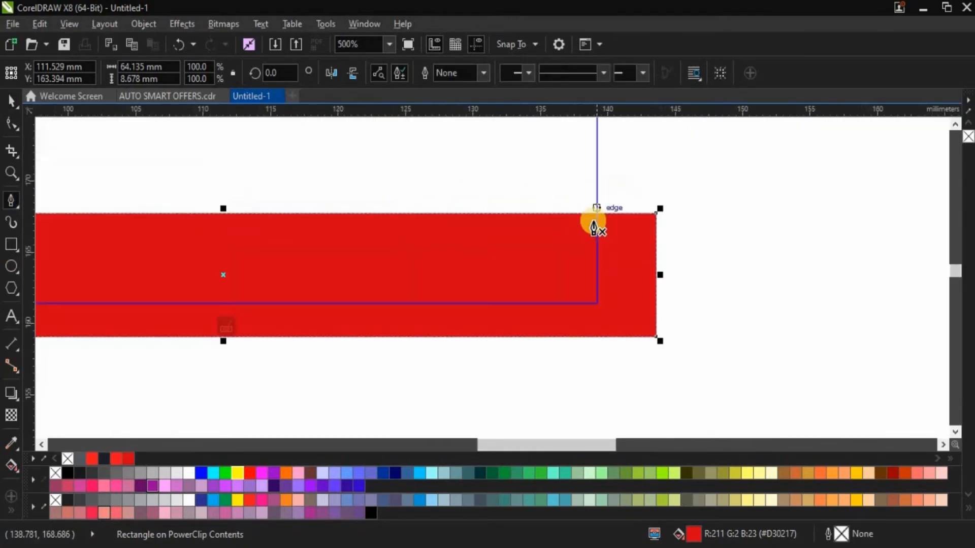
pyautogui.click(597, 188)
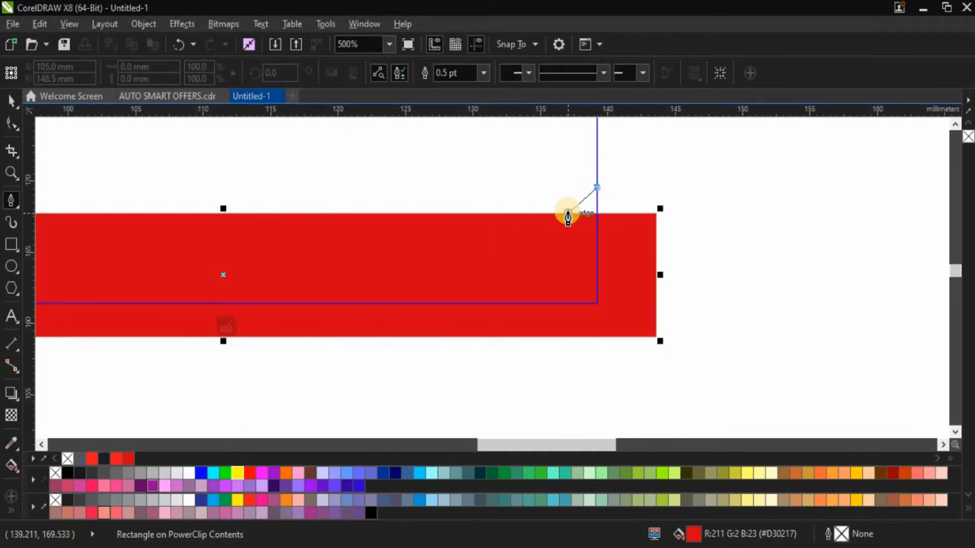
pyautogui.click(568, 214)
pyautogui.scroll(1, 597, 213)
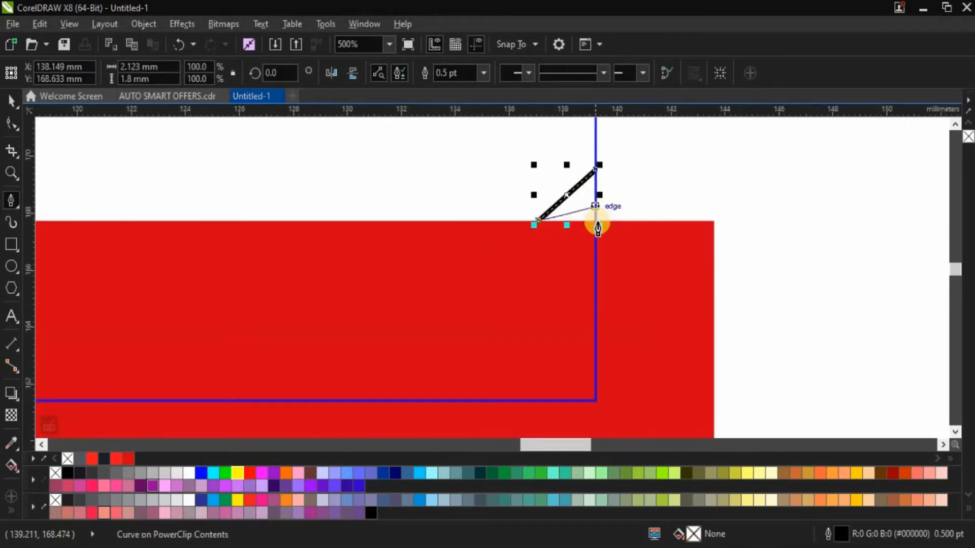
pyautogui.scroll(-1, 593, 220)
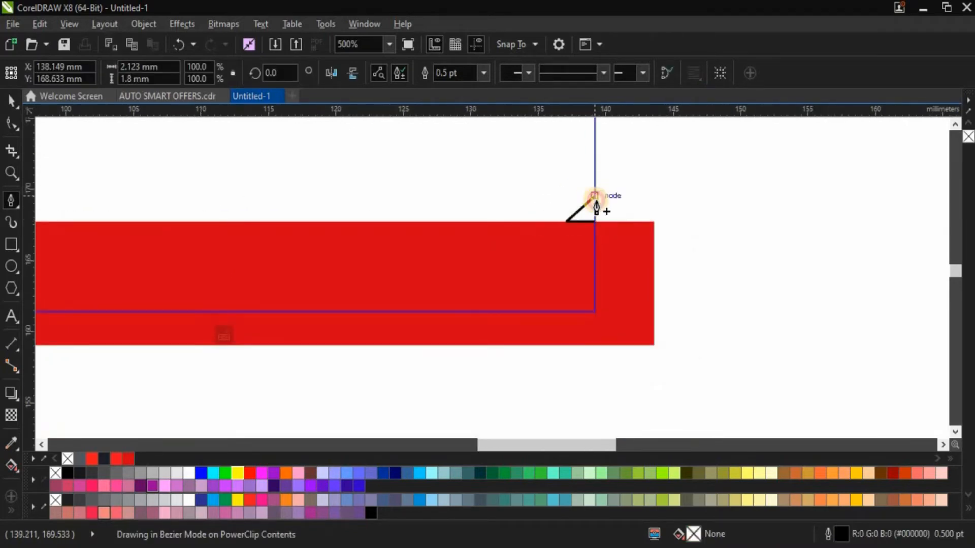
# Draw a mirrored closed triangle about 2.7 by 2.4 mm where the red band meets the frame's left edge
pyautogui.scroll(-4, 593, 201)
pyautogui.scroll(4, 422, 210)
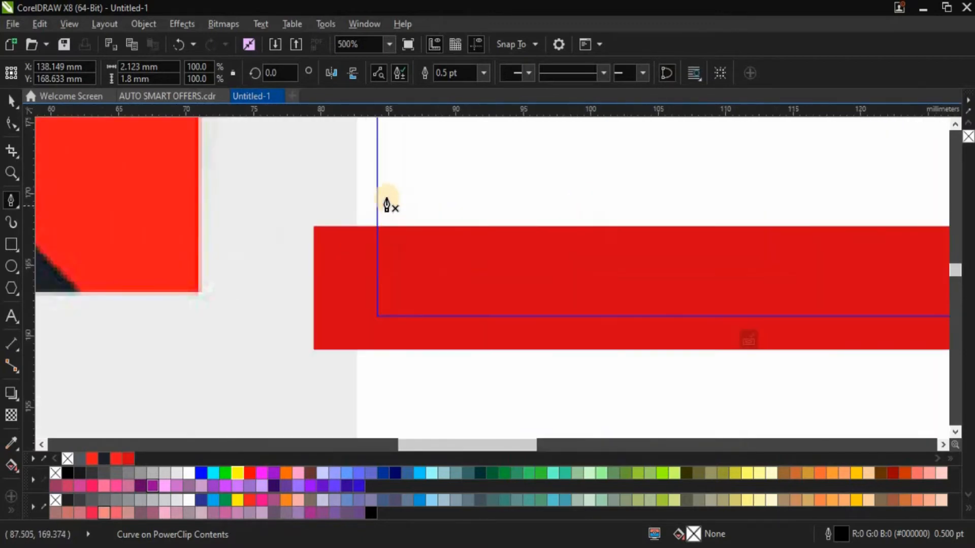
pyautogui.click(377, 192)
pyautogui.click(414, 226)
pyautogui.click(378, 226)
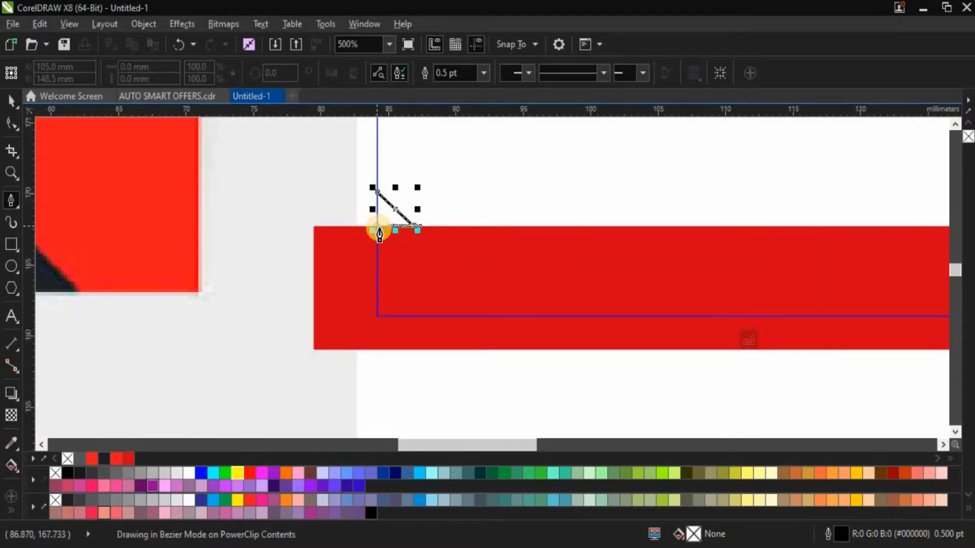
pyautogui.click(371, 196)
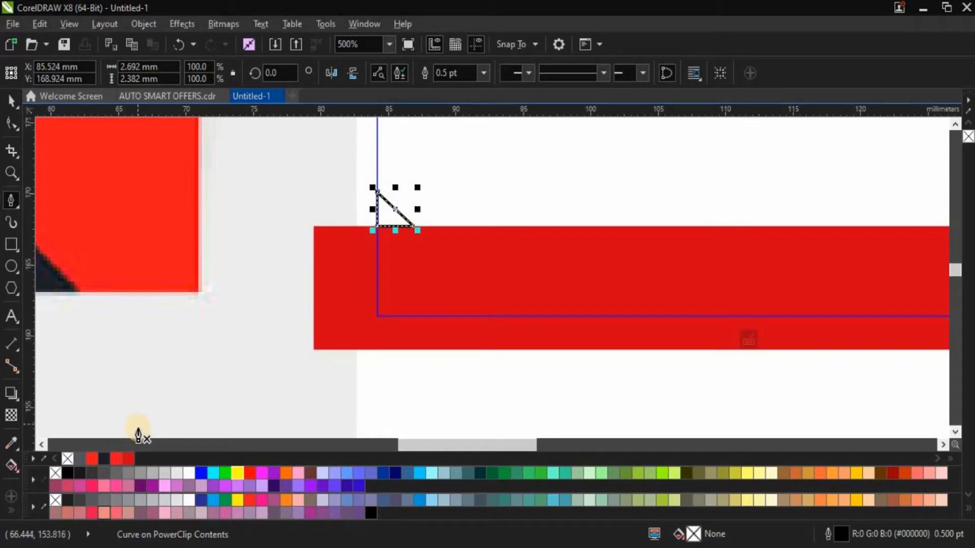
# Colour both small corner triangles with the bottom band's dark red (#D30217) to blend them into the band
pyautogui.scroll(-2, 145, 411)
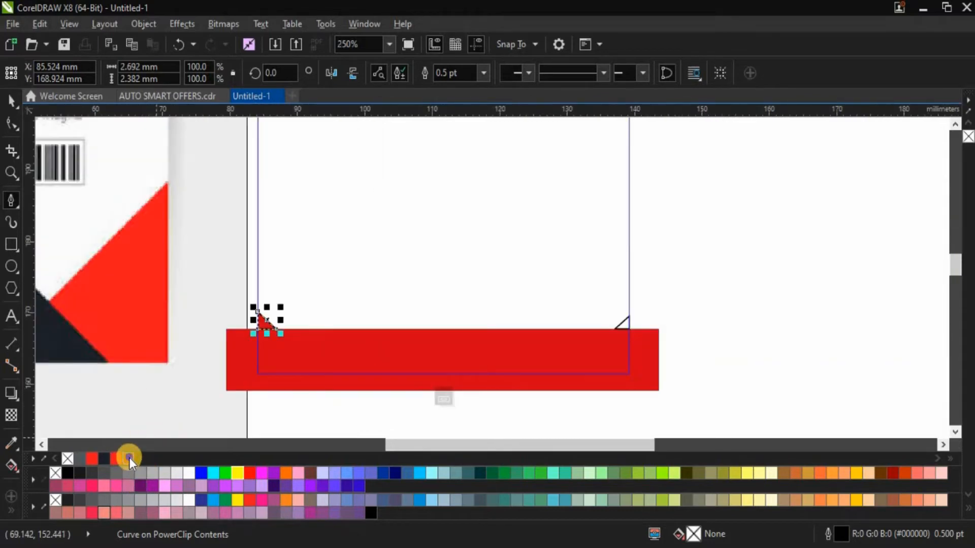
pyautogui.rightClick(126, 458)
pyautogui.click(11, 124)
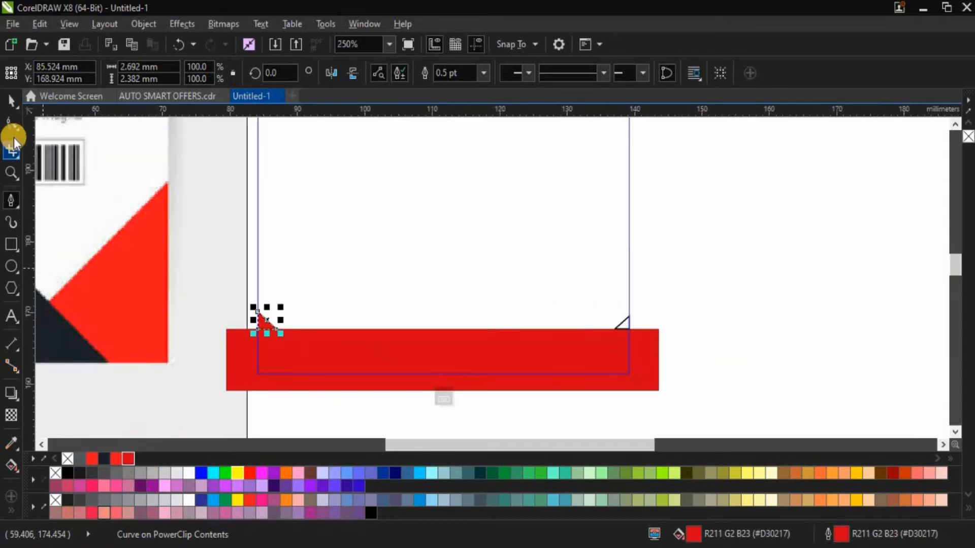
pyautogui.click(9, 101)
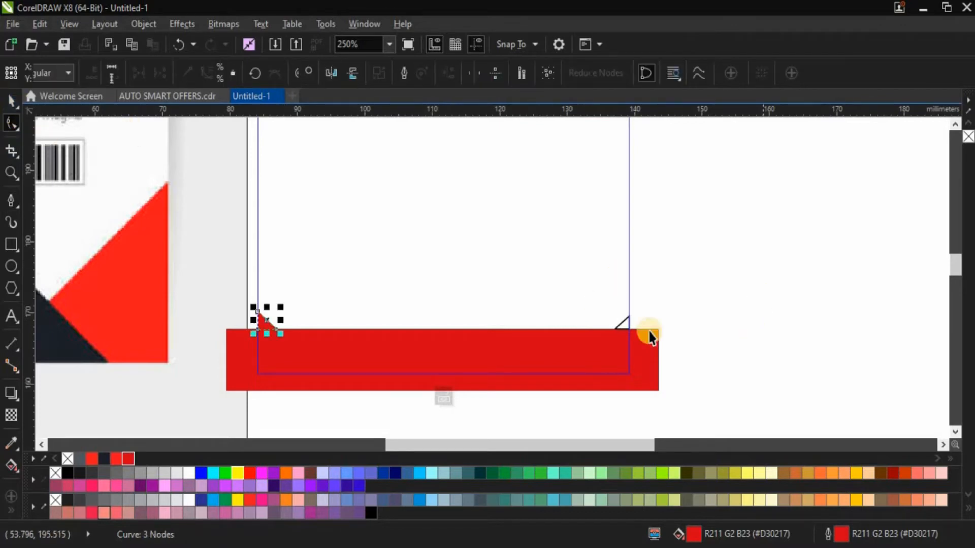
pyautogui.click(629, 327)
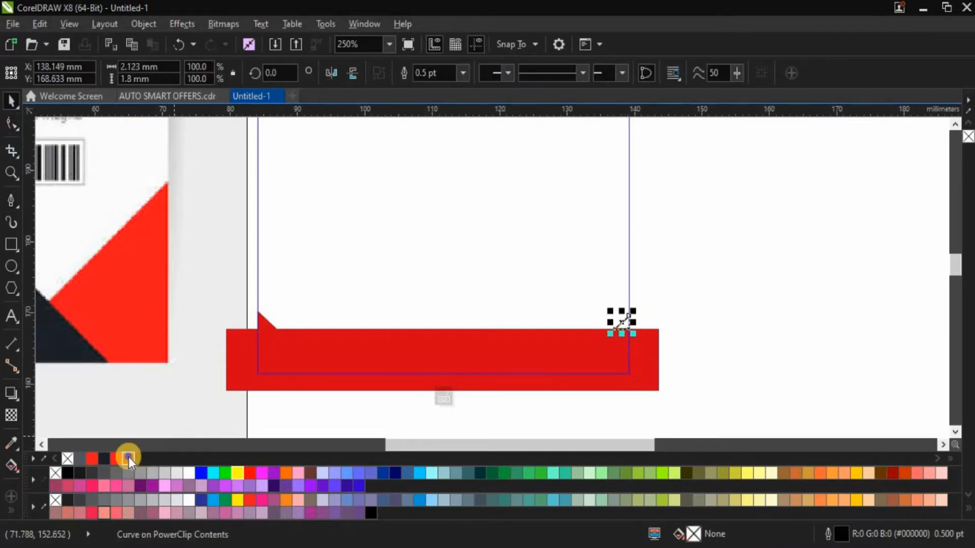
pyautogui.click(129, 457)
pyautogui.scroll(2, 620, 325)
pyautogui.moveTo(605, 349); pyautogui.dragTo(583, 352)
pyautogui.scroll(-2, 725, 254)
pyautogui.click(724, 248)
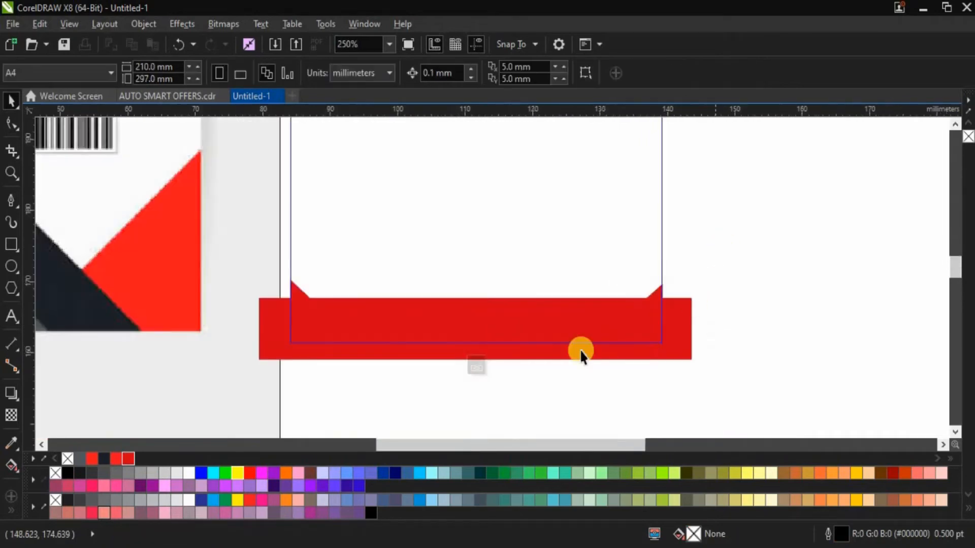
# Finish editing the PowerClip contents so the band is clipped to the card frame
pyautogui.click(477, 366)
pyautogui.click(805, 294)
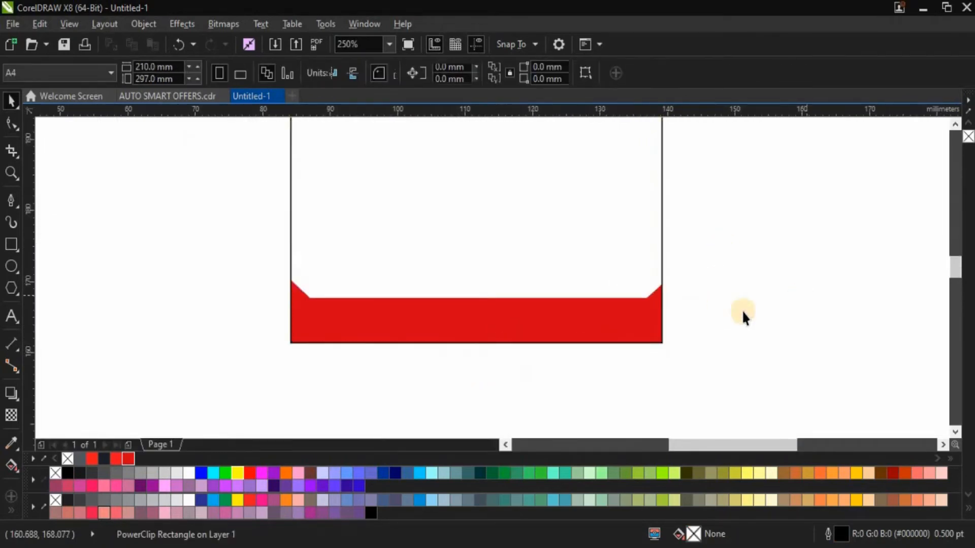
pyautogui.scroll(-1, 675, 313)
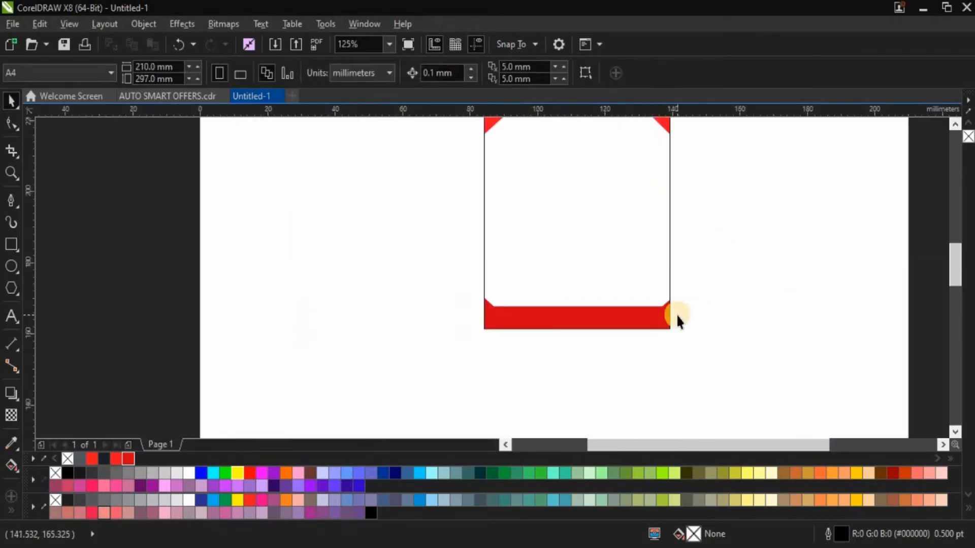
# Reopen the card frame's PowerClip contents for editing
pyautogui.click(610, 318)
pyautogui.scroll(-1, 610, 317)
pyautogui.scroll(1, 614, 173)
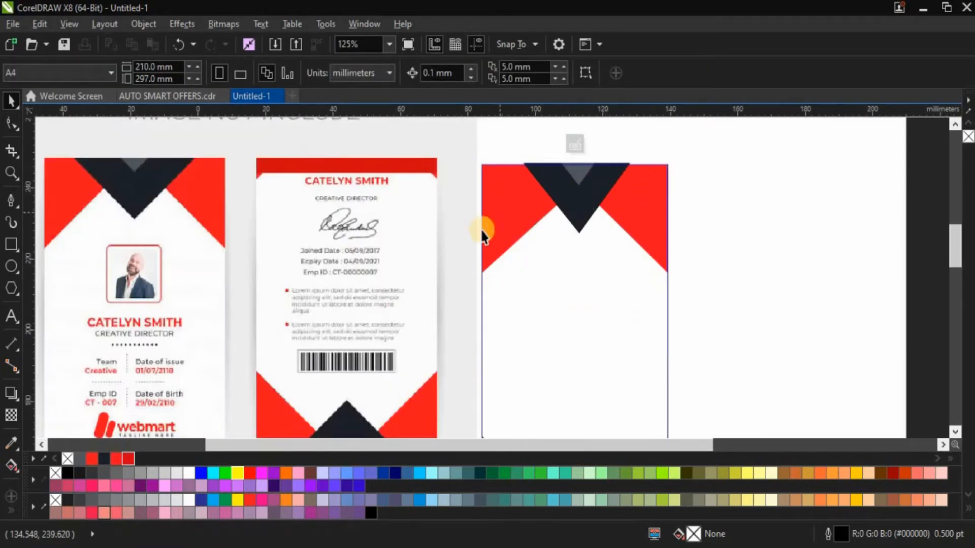
# Draw a rectangle about 22.6 by 22.4 mm below the dark triangle and round its corners to about 2.3 mm
pyautogui.scroll(-1, 486, 227)
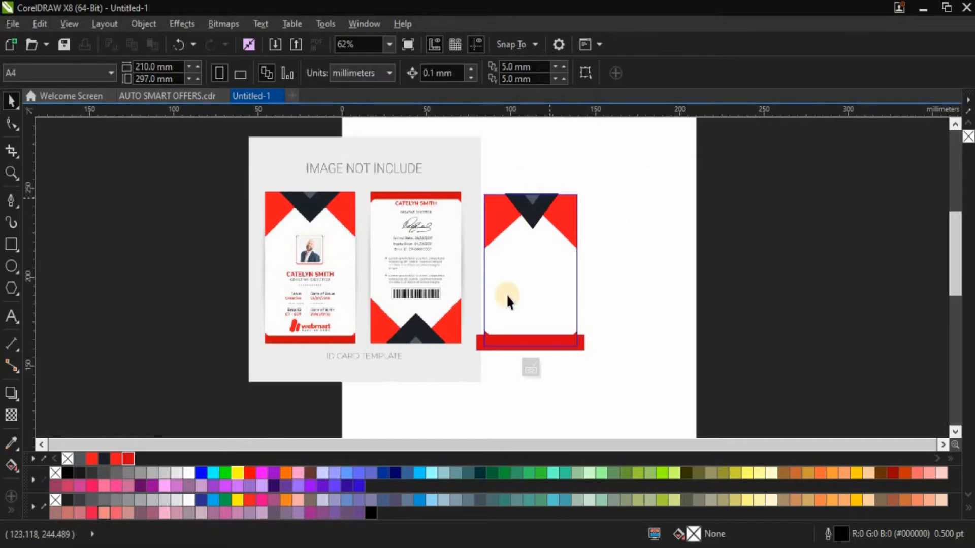
pyautogui.scroll(1, 548, 211)
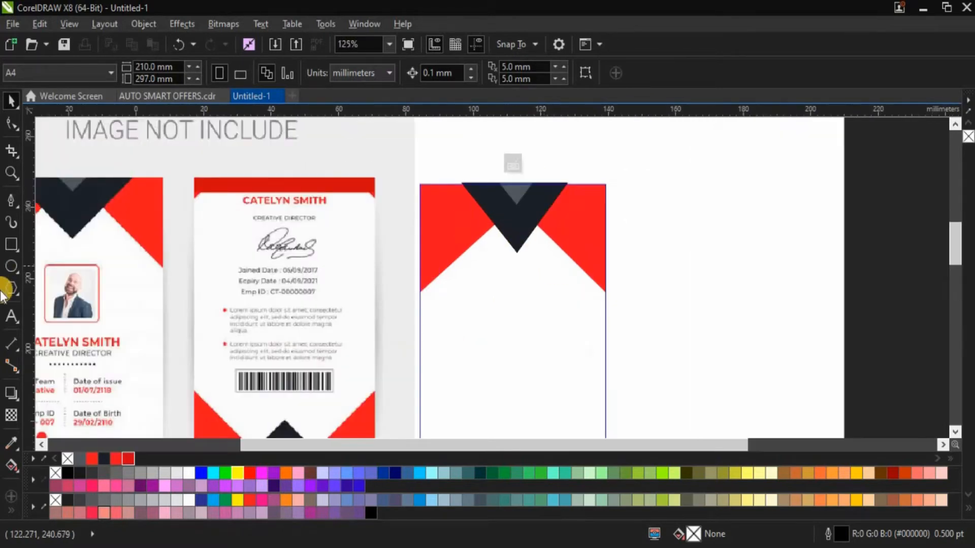
pyautogui.click(11, 245)
pyautogui.moveTo(483, 291)
pyautogui.mouseDown()
pyautogui.moveTo(528, 355)
pyautogui.moveTo(561, 372)
pyautogui.mouseUp()
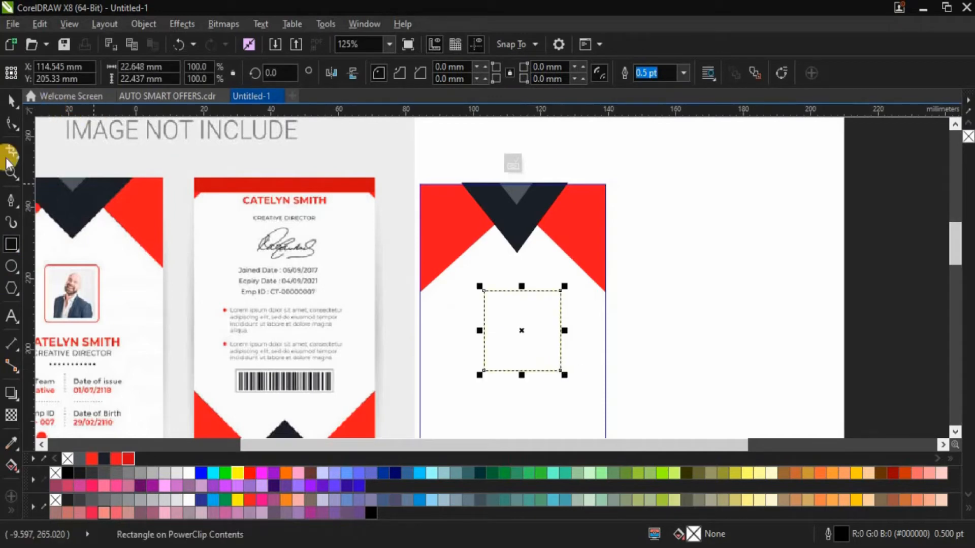
pyautogui.click(13, 124)
pyautogui.moveTo(560, 289); pyautogui.dragTo(554, 289)
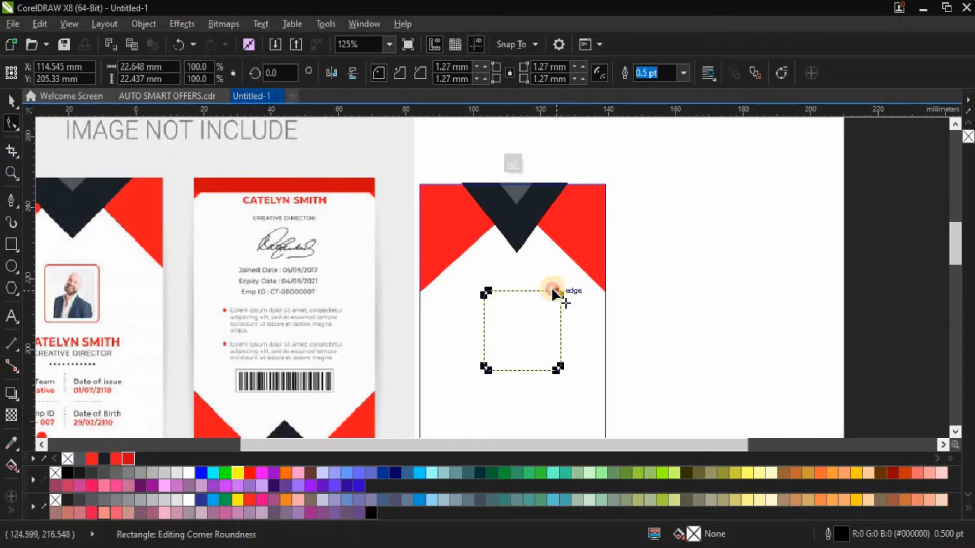
pyautogui.click(11, 102)
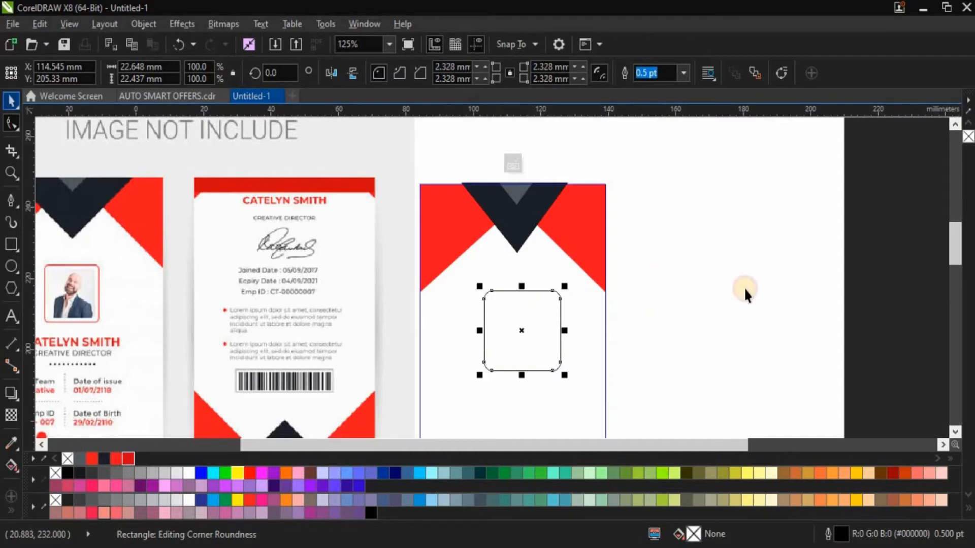
pyautogui.click(564, 322)
# Set the rounded photo frame's outline width to 1.5 pt
pyautogui.scroll(-2, 559, 329)
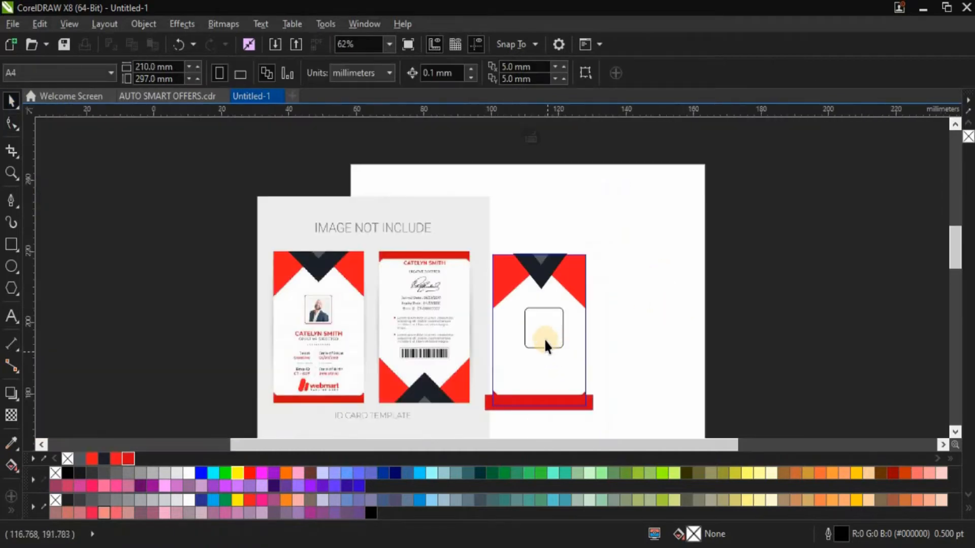
pyautogui.scroll(2, 544, 339)
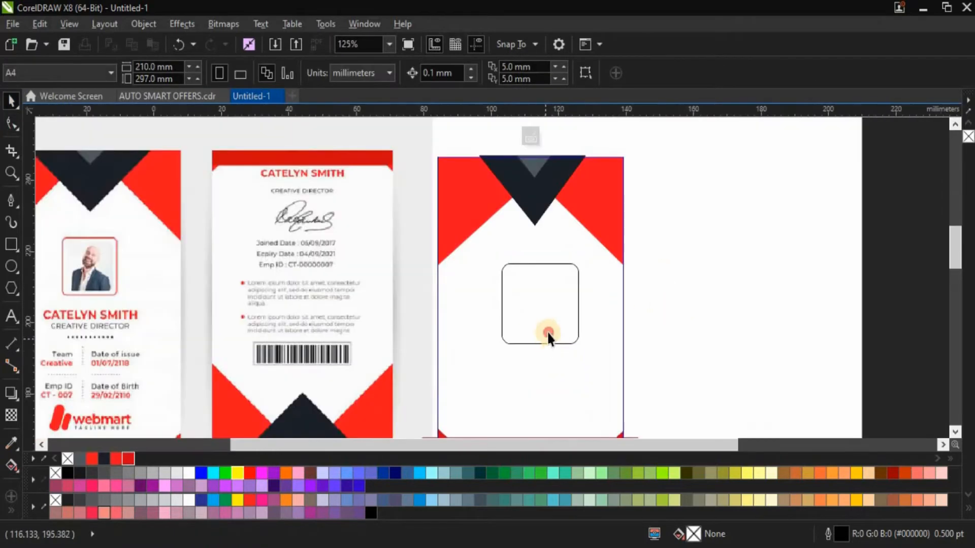
pyautogui.click(538, 263)
pyautogui.click(684, 72)
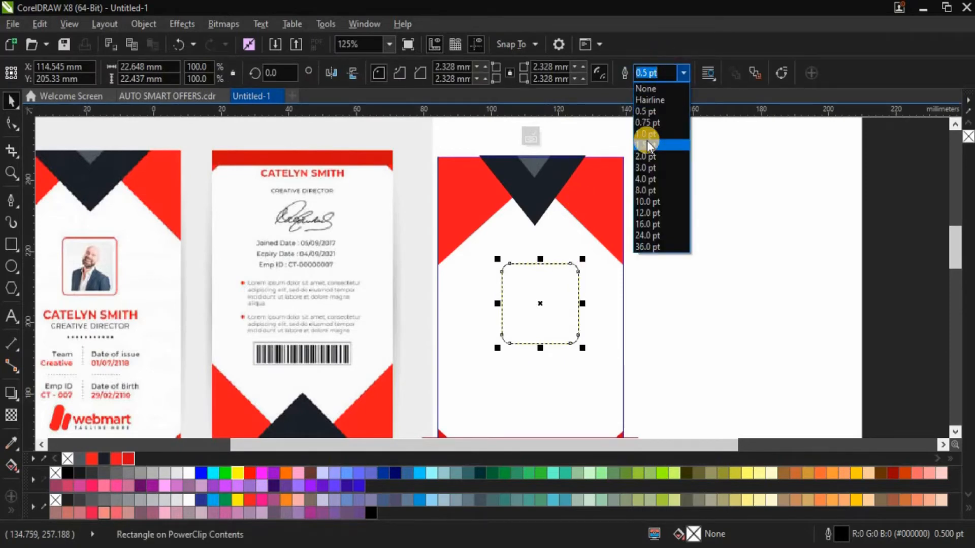
pyautogui.click(629, 189)
pyautogui.press('Escape')
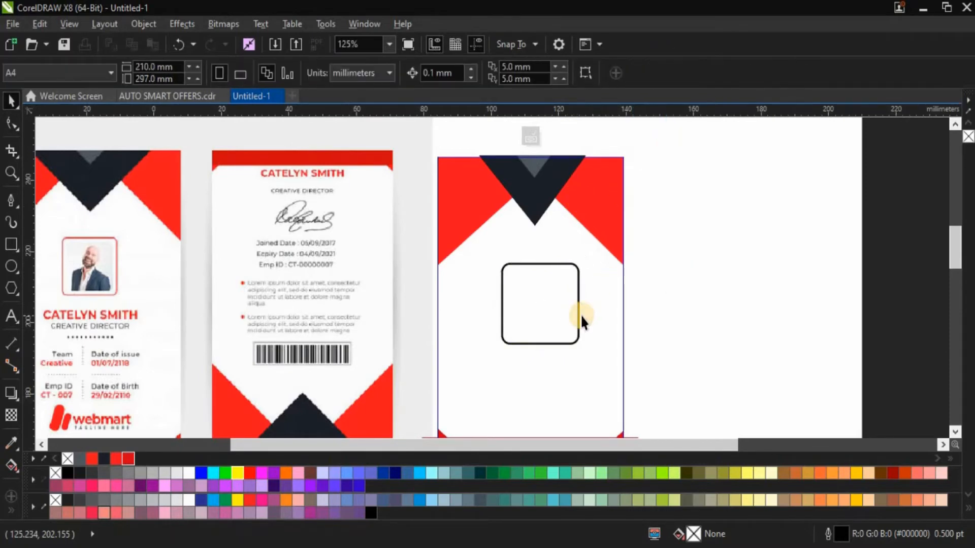
# Colour the photo frame's outline bright red (#FF1121)
pyautogui.click(577, 336)
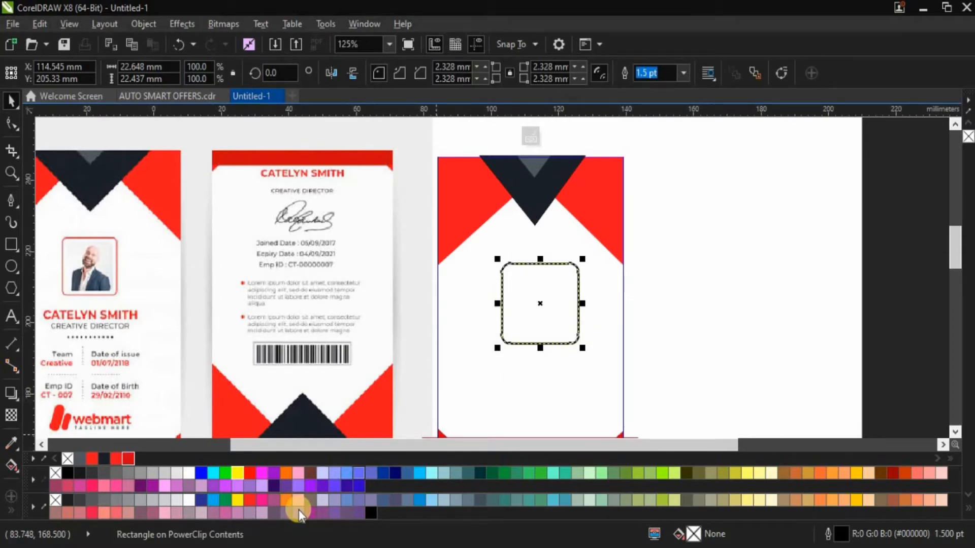
pyautogui.rightClick(126, 459)
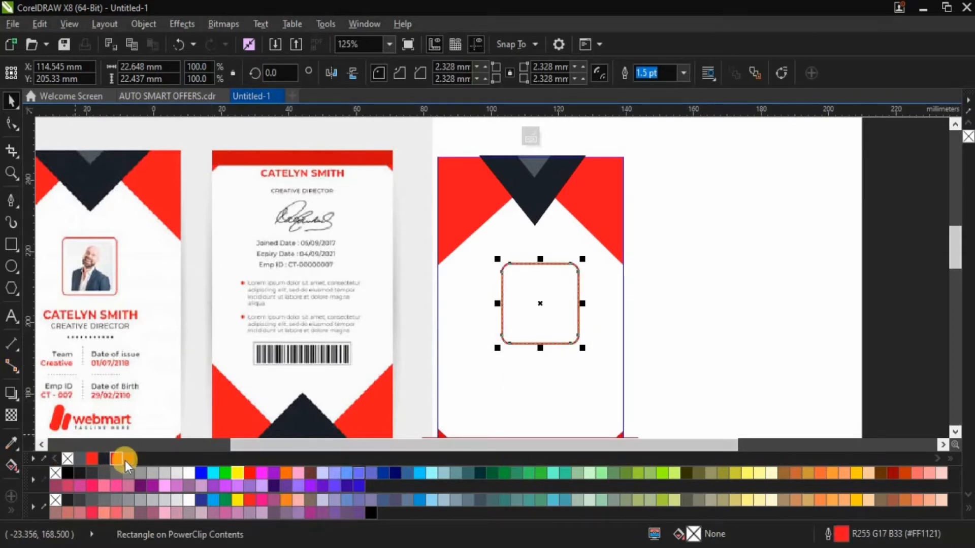
pyautogui.click(582, 328)
pyautogui.click(579, 328)
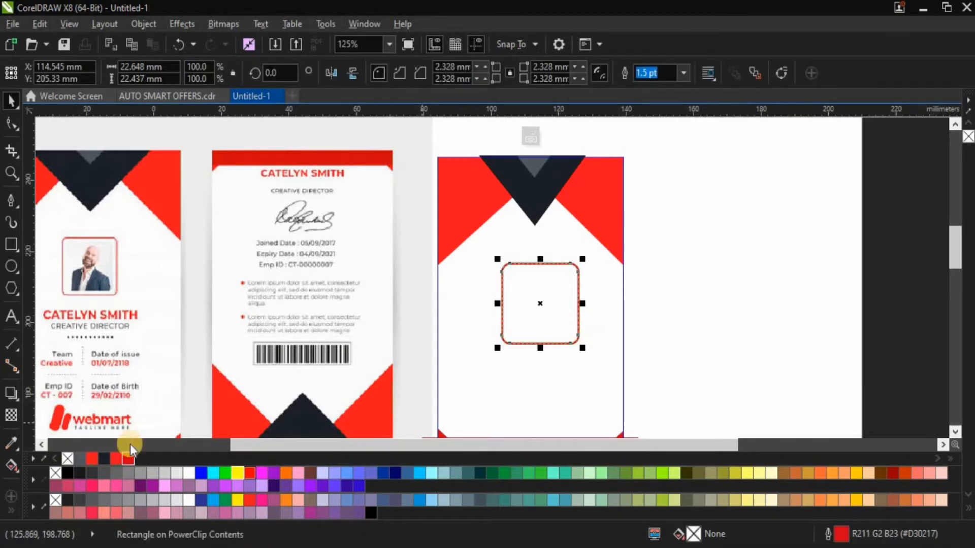
# Scale the photo frame down to about 18.6 by 18.4 mm and centre it beneath the dark triangle's tip
pyautogui.moveTo(589, 349); pyautogui.dragTo(568, 331)
pyautogui.scroll(-1, 531, 290)
pyautogui.scroll(1, 534, 293)
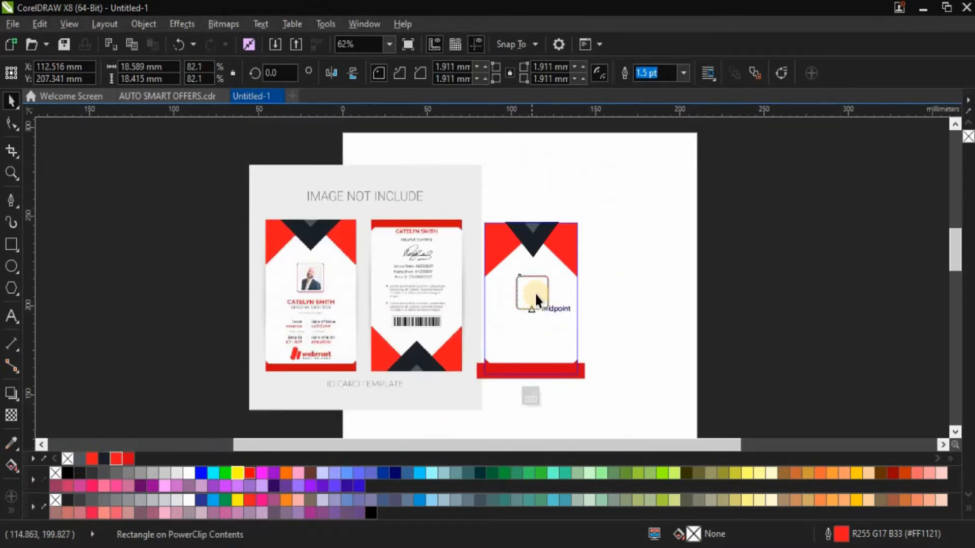
pyautogui.click(529, 276)
pyautogui.scroll(1, 530, 276)
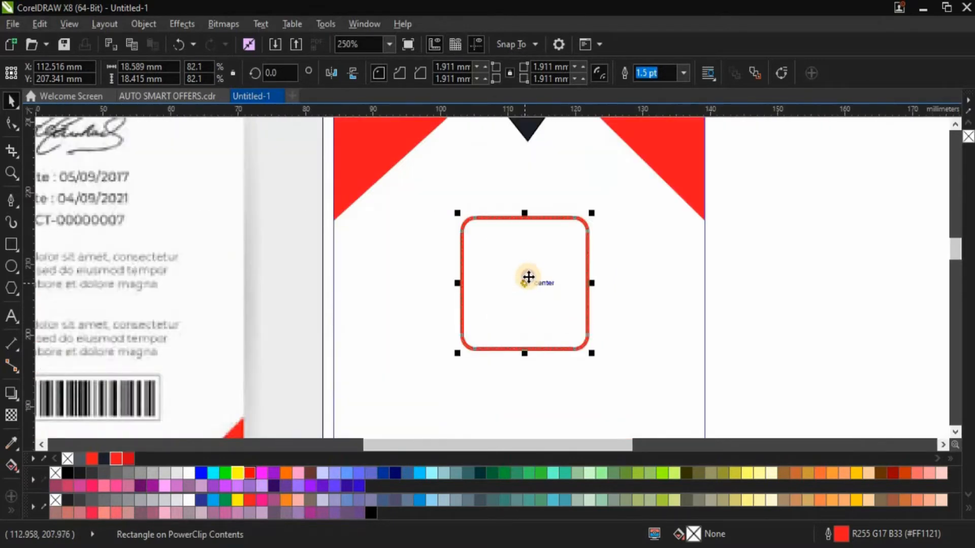
pyautogui.moveTo(526, 280); pyautogui.dragTo(528, 275)
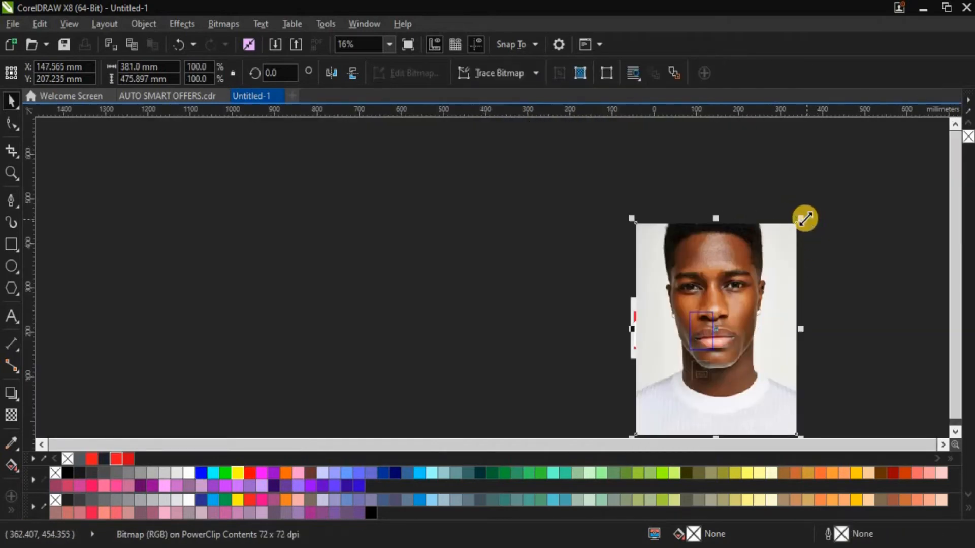
# Scale the imported portrait photo down to about 34.5 by 43.1 mm and place it beside the card
pyautogui.moveTo(805, 219); pyautogui.dragTo(711, 326)
pyautogui.scroll(5, 716, 325)
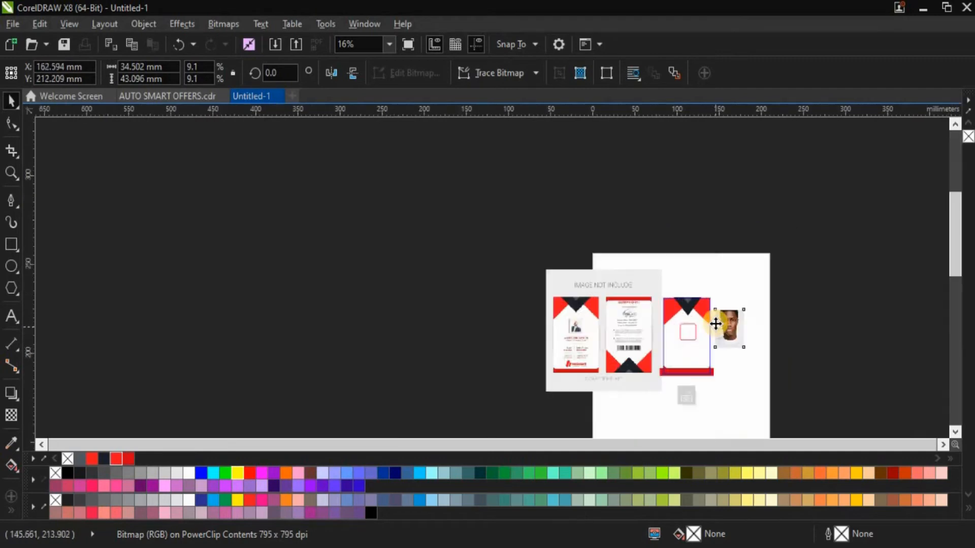
pyautogui.moveTo(787, 310); pyautogui.dragTo(785, 273)
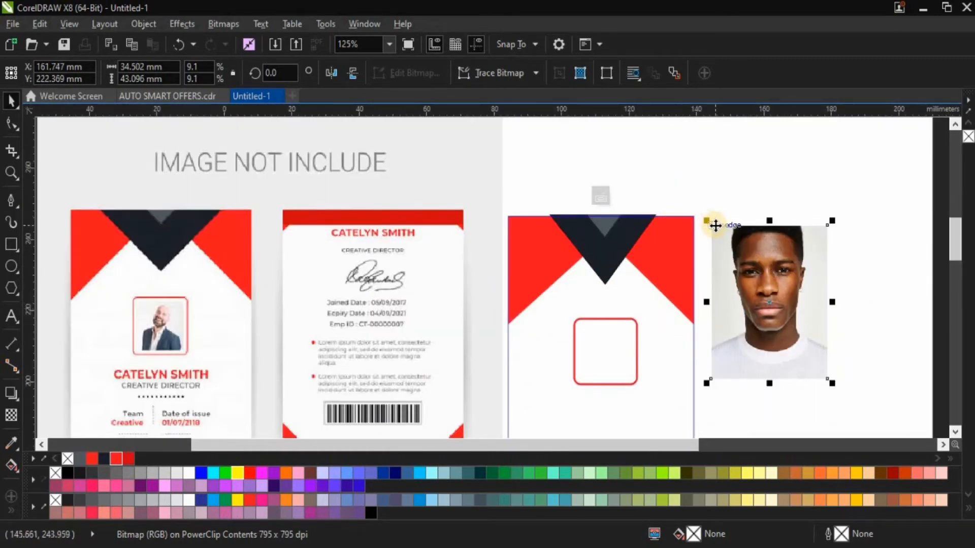
# Move the portrait onto the rounded photo frame and PowerClip it inside
pyautogui.rightClick(788, 263)
pyautogui.click(747, 288)
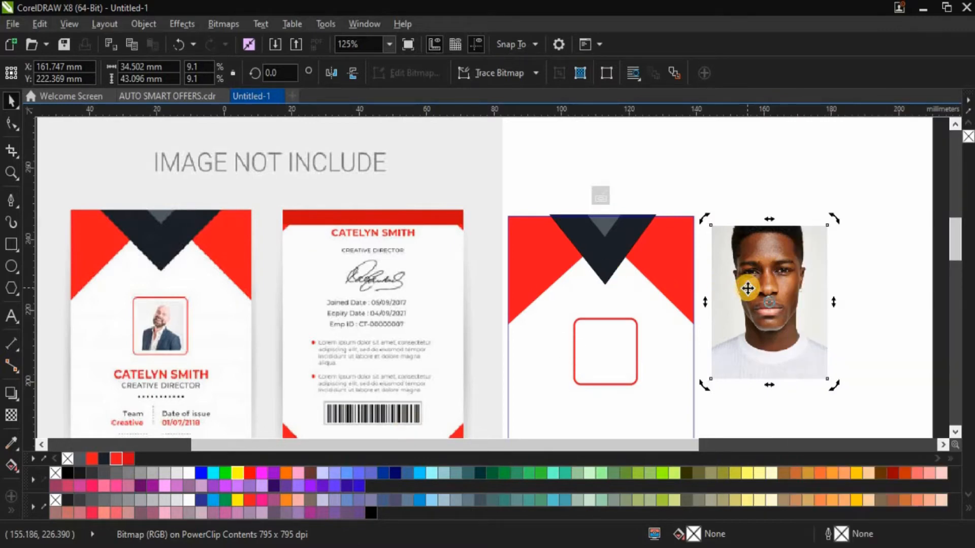
pyautogui.moveTo(757, 280); pyautogui.dragTo(599, 337)
pyautogui.click(650, 379)
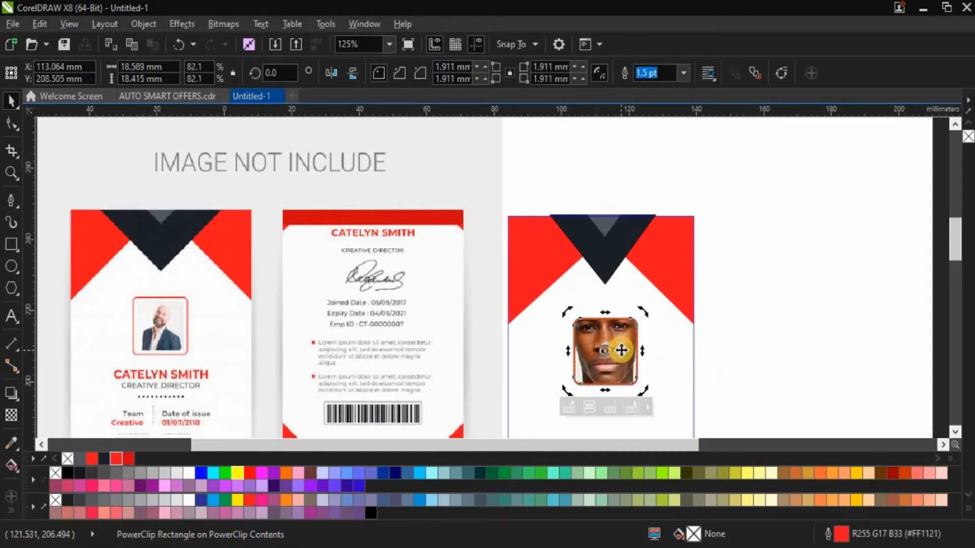
# Edit the photo frame's PowerClip contents, scaling the portrait to about 17.5 by 21.8 mm and positioning it over the frame
pyautogui.doubleClick(621, 352)
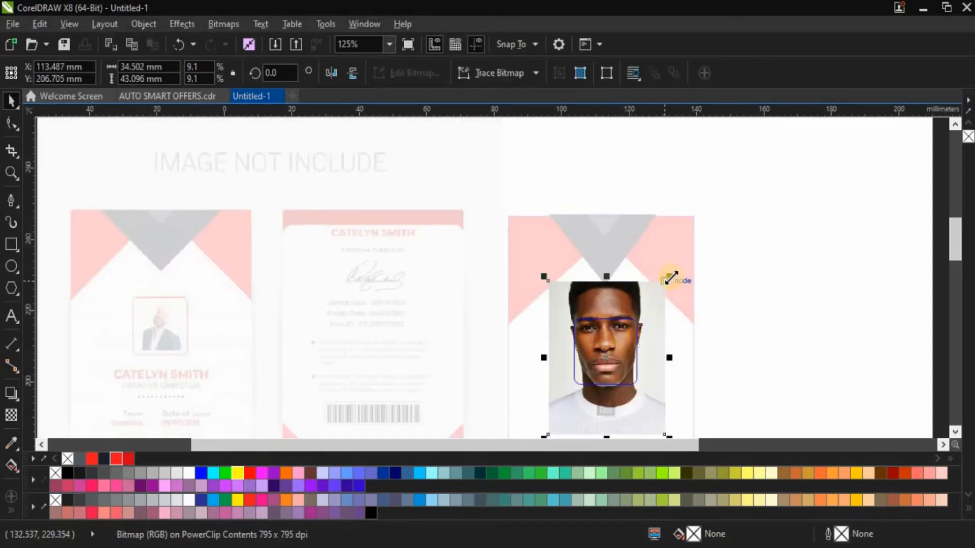
pyautogui.moveTo(670, 277); pyautogui.dragTo(602, 377)
pyautogui.scroll(2, 602, 376)
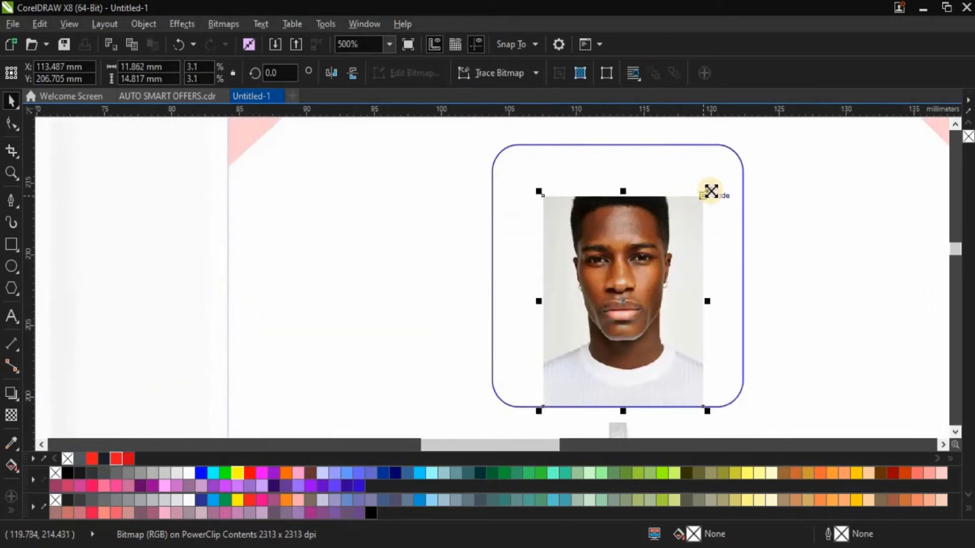
pyautogui.moveTo(711, 191); pyautogui.dragTo(748, 140)
pyautogui.moveTo(653, 255); pyautogui.dragTo(635, 265)
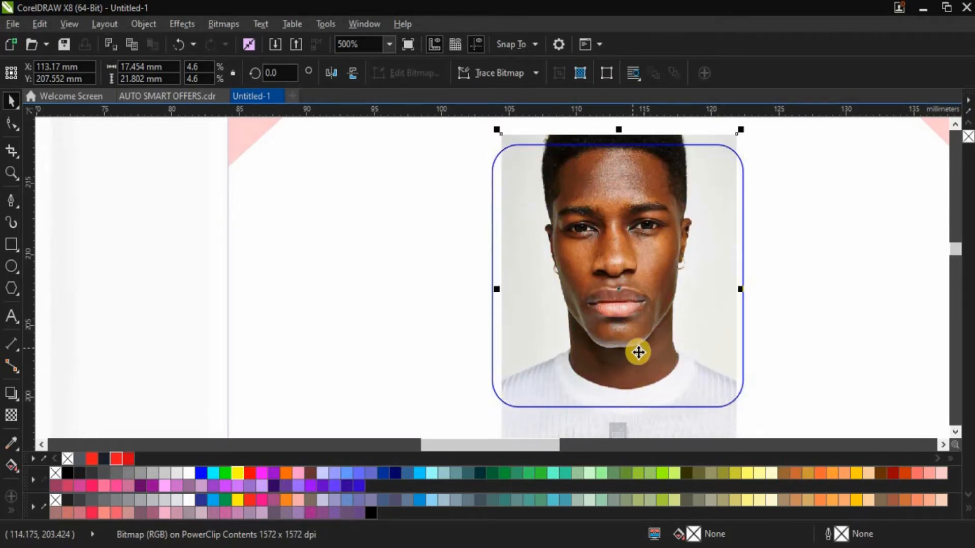
# Shrink the portrait to about 15.2 by 19 mm, align its top with the frame's upper edge, and finish editing the contents
pyautogui.scroll(-1, 713, 278)
pyautogui.moveTo(731, 201); pyautogui.dragTo(713, 219)
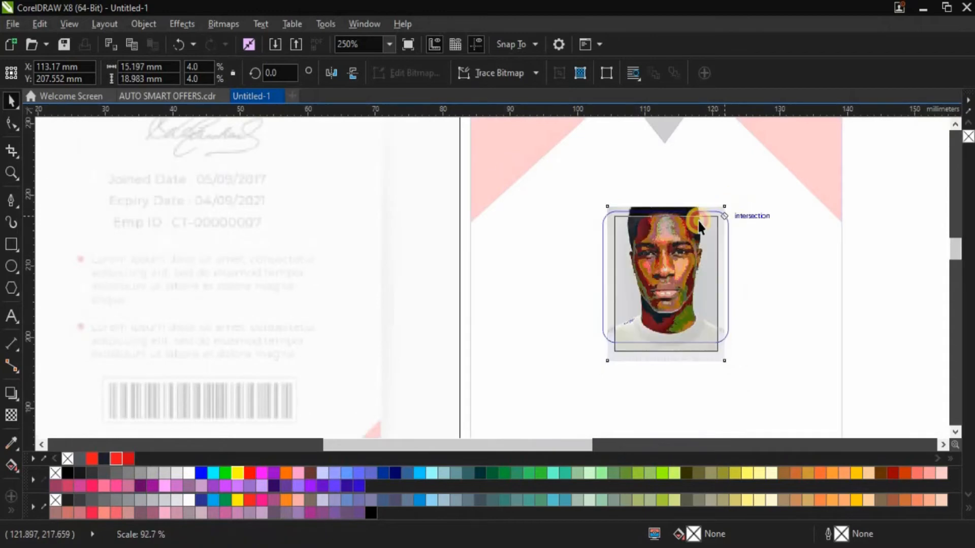
pyautogui.scroll(1, 653, 246)
pyautogui.moveTo(662, 236); pyautogui.dragTo(674, 255)
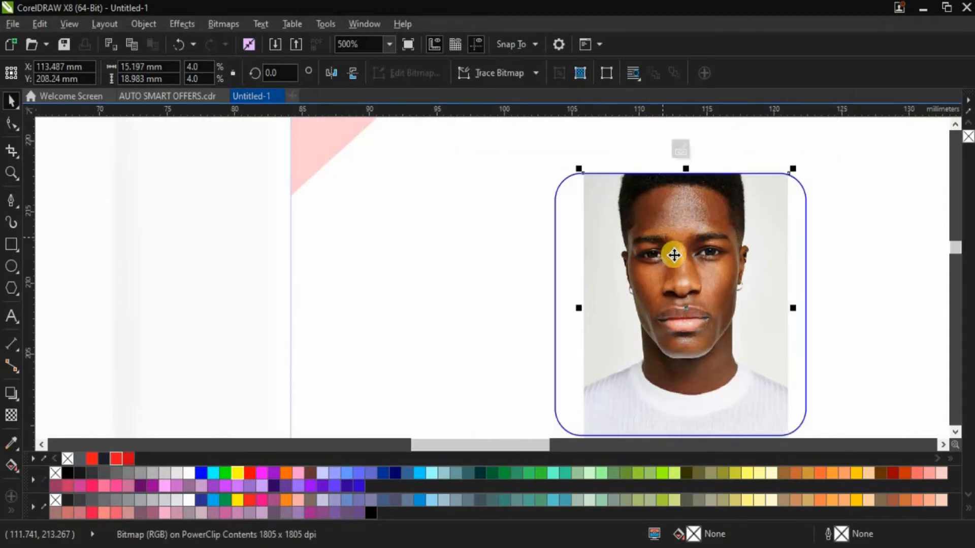
pyautogui.scroll(-1, 734, 314)
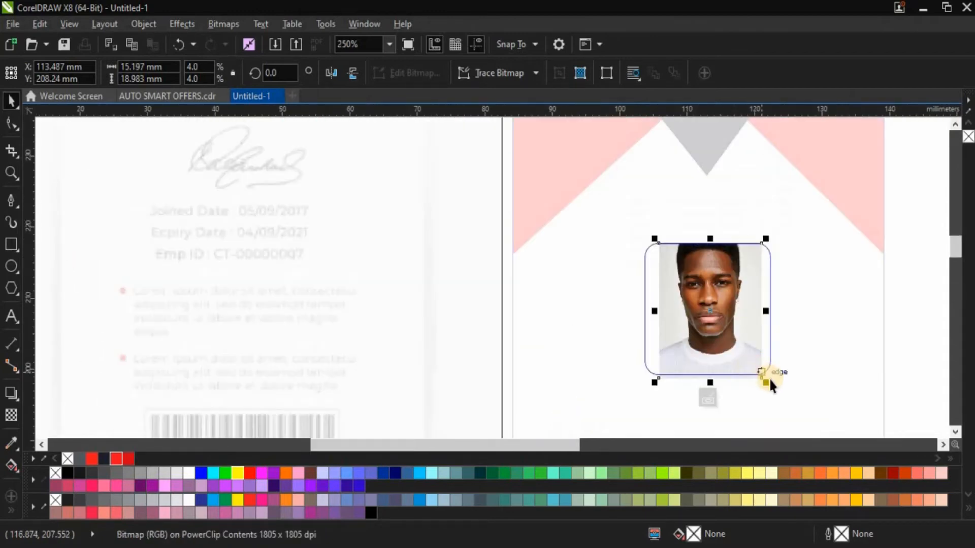
pyautogui.click(705, 400)
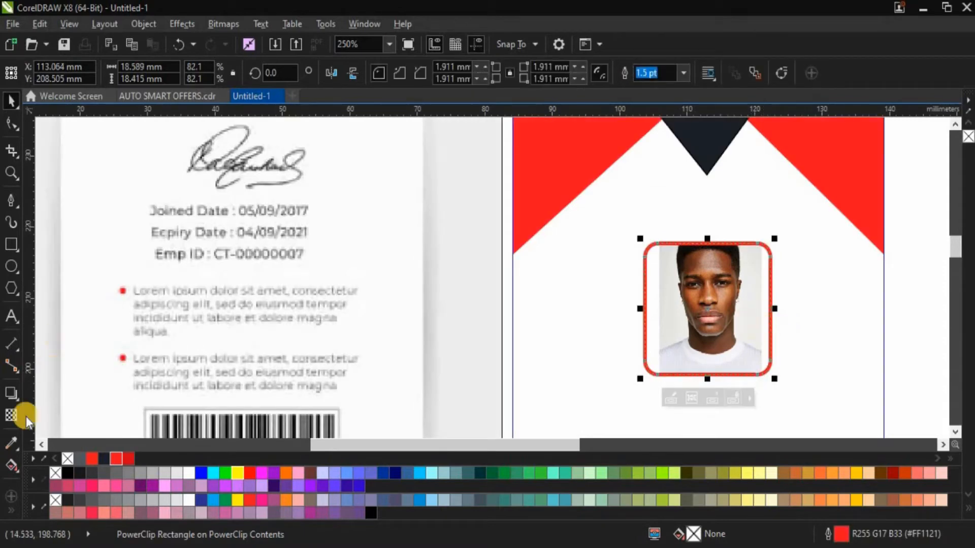
# Sample the light grey (#E5E5E3) at the portrait's left background edge and fill the photo frame with it
pyautogui.click(12, 445)
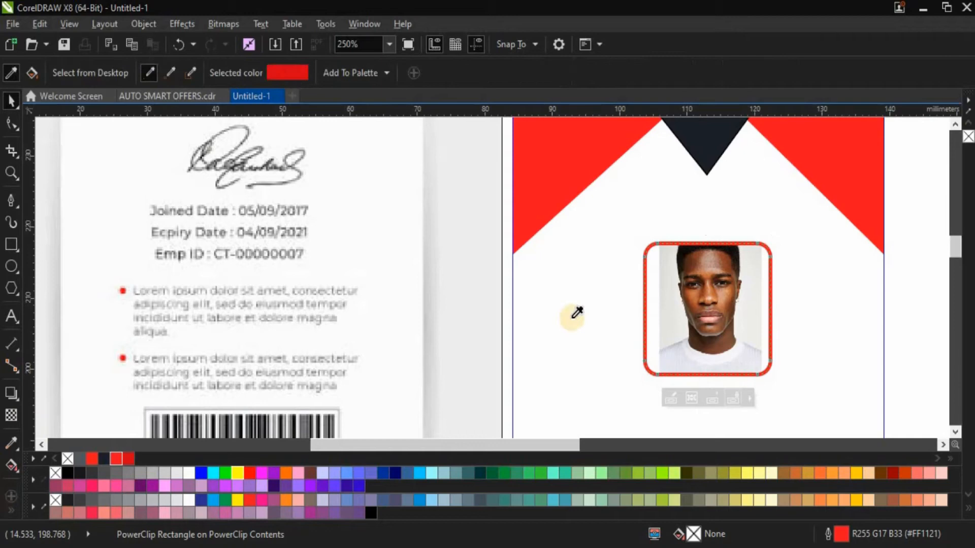
pyautogui.click(660, 303)
pyautogui.scroll(2, 660, 303)
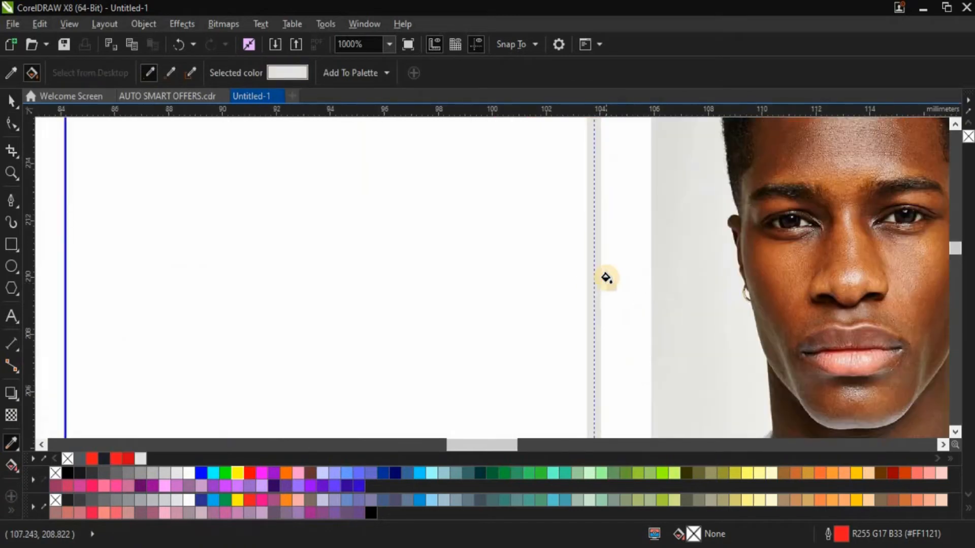
pyautogui.click(608, 276)
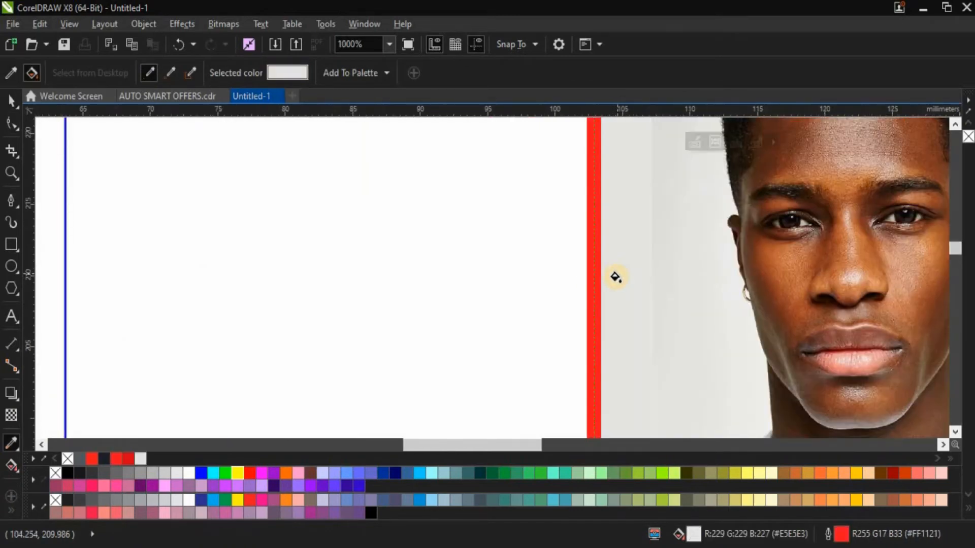
pyautogui.scroll(-2, 616, 276)
pyautogui.press('space')
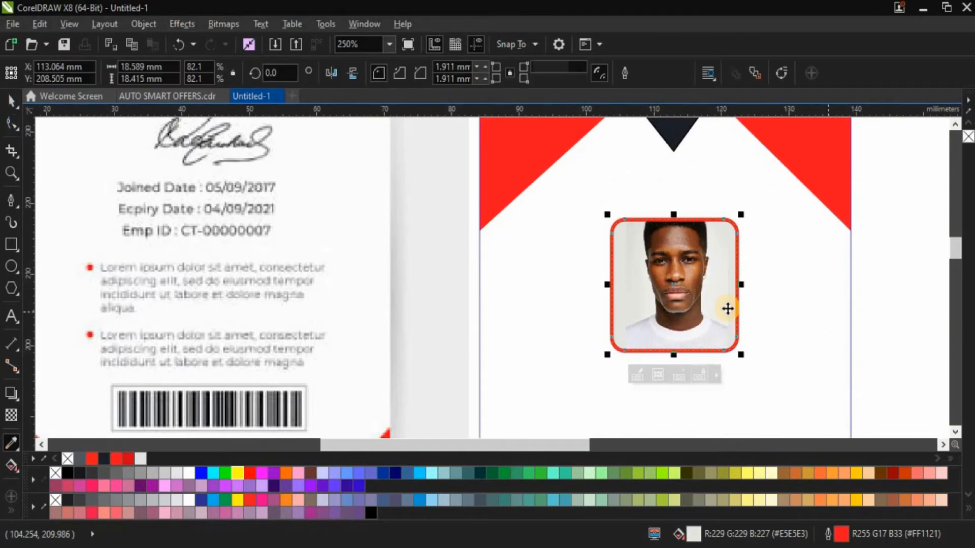
# Sample the lighter background colour (#F0EFEB) from the right side of the portrait and fill the photo frame with it
pyautogui.scroll(3, 729, 309)
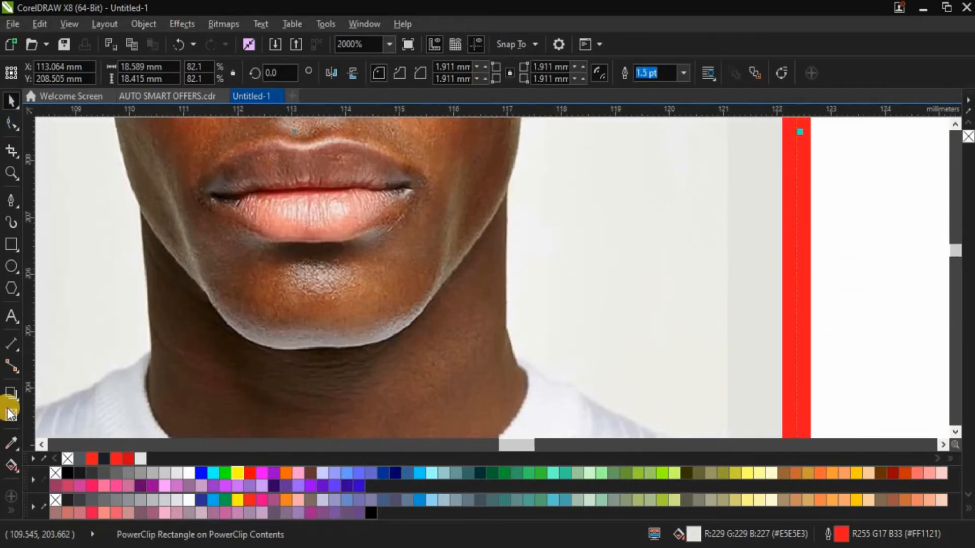
pyautogui.click(12, 443)
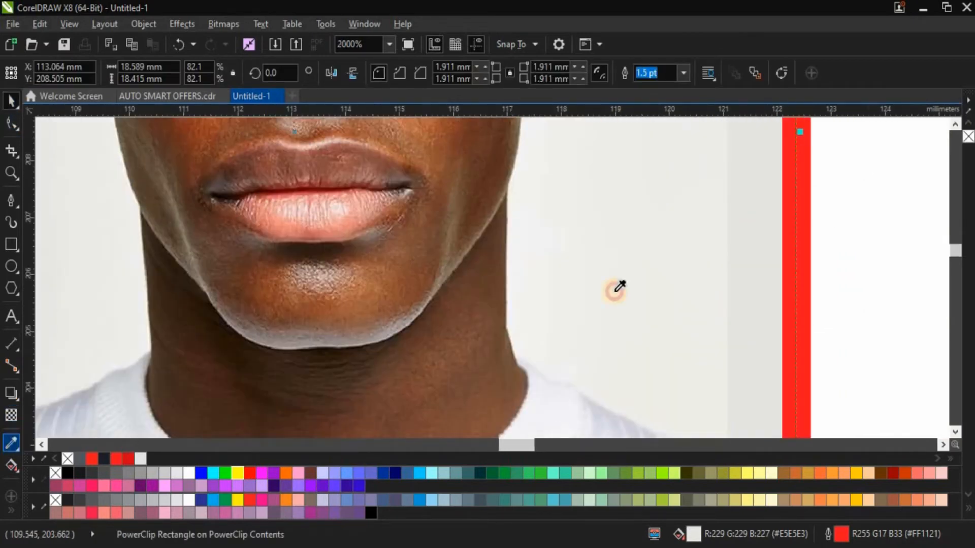
pyautogui.scroll(-2, 655, 269)
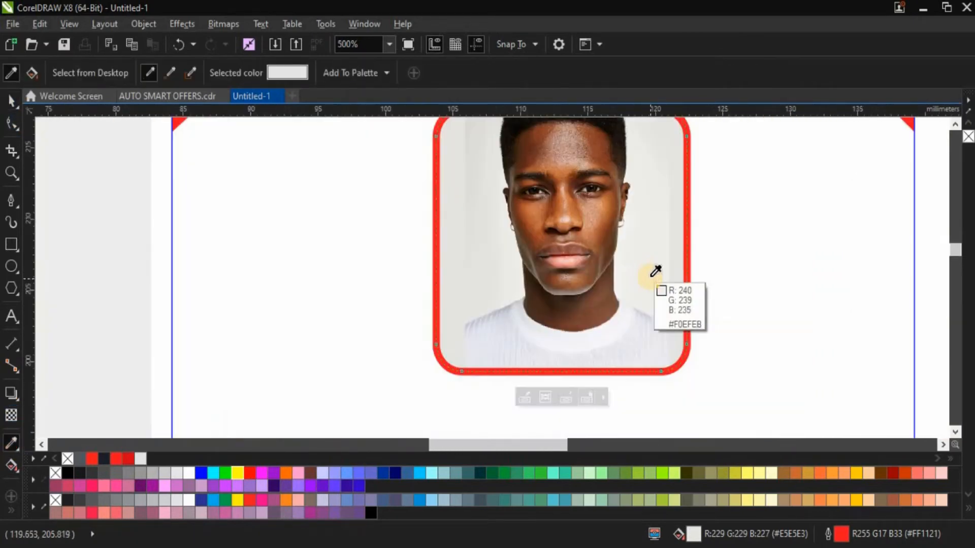
pyautogui.click(43, 427)
pyautogui.scroll(3, 671, 272)
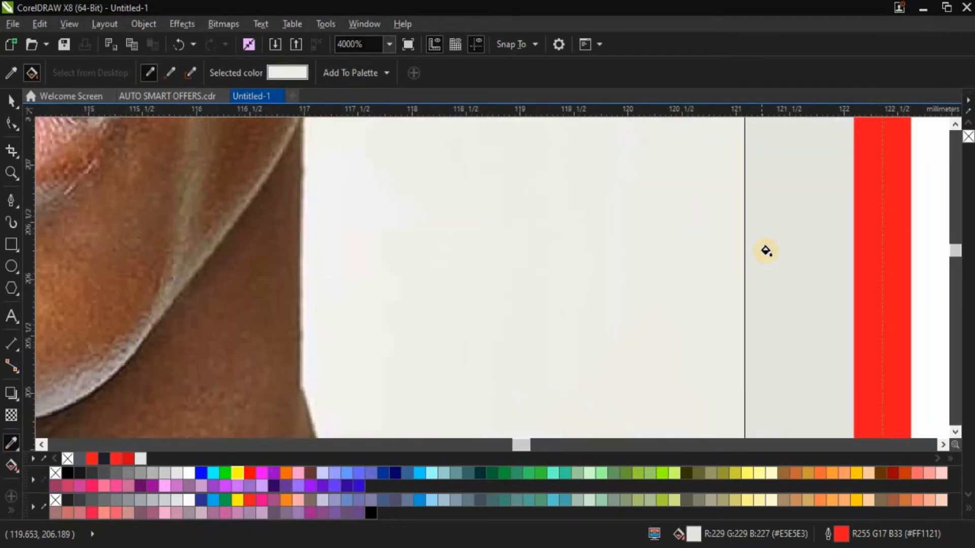
pyautogui.scroll(-4, 766, 251)
pyautogui.scroll(-2, 767, 251)
pyautogui.scroll(4, 792, 251)
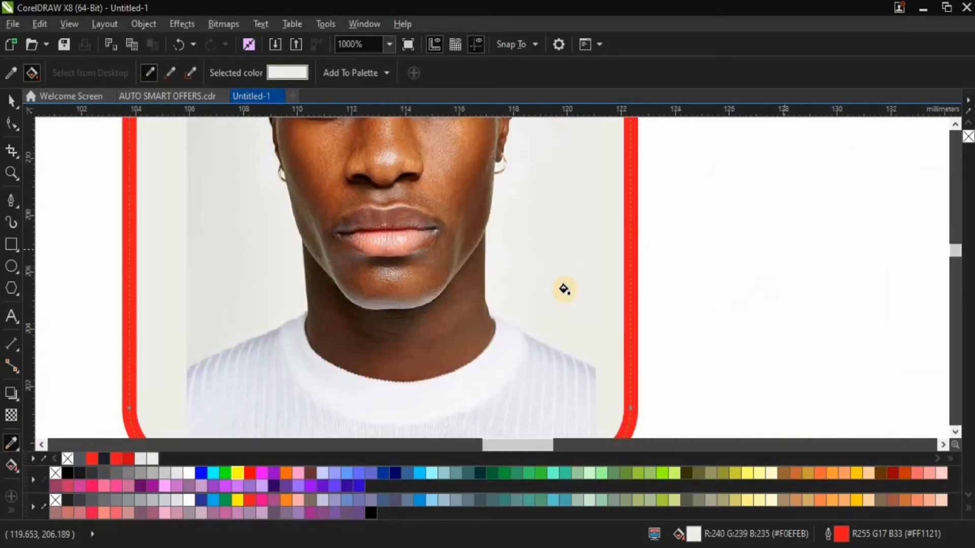
# Move the filled photo frame slightly to the right, centring it on the front card at about X 113.4 mm, Y 208.5 mm
pyautogui.click(12, 102)
pyautogui.click(282, 240)
pyautogui.scroll(-2, 283, 239)
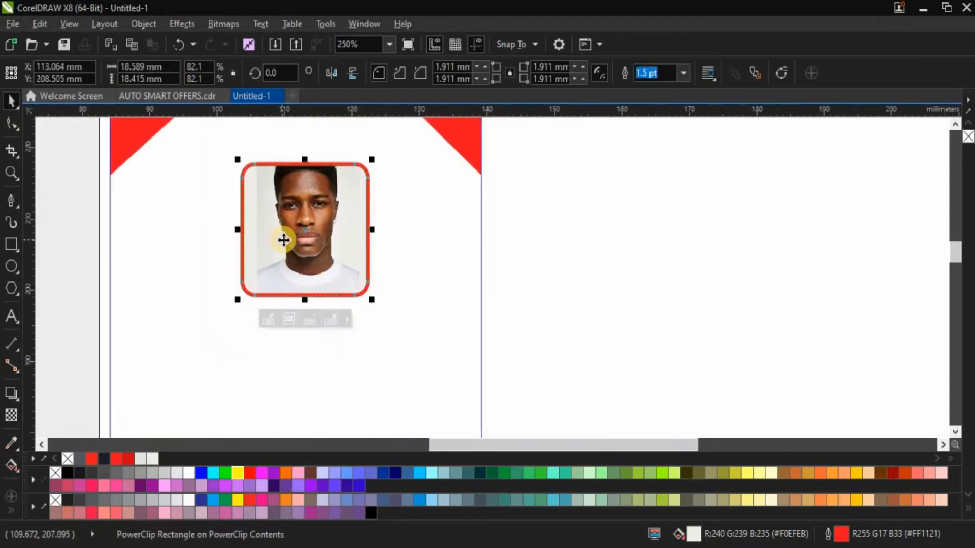
pyautogui.scroll(1, 284, 239)
pyautogui.scroll(1, 285, 240)
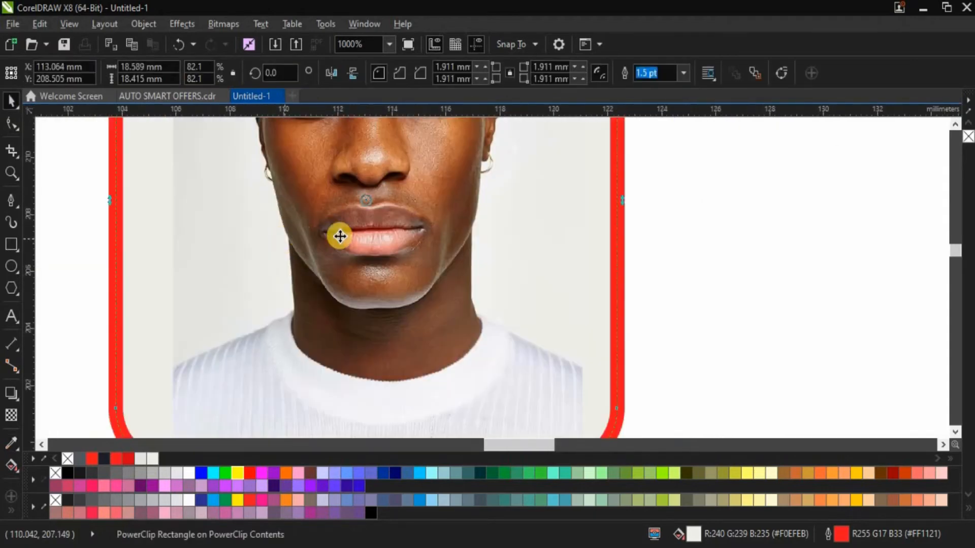
pyautogui.moveTo(340, 235); pyautogui.dragTo(348, 237)
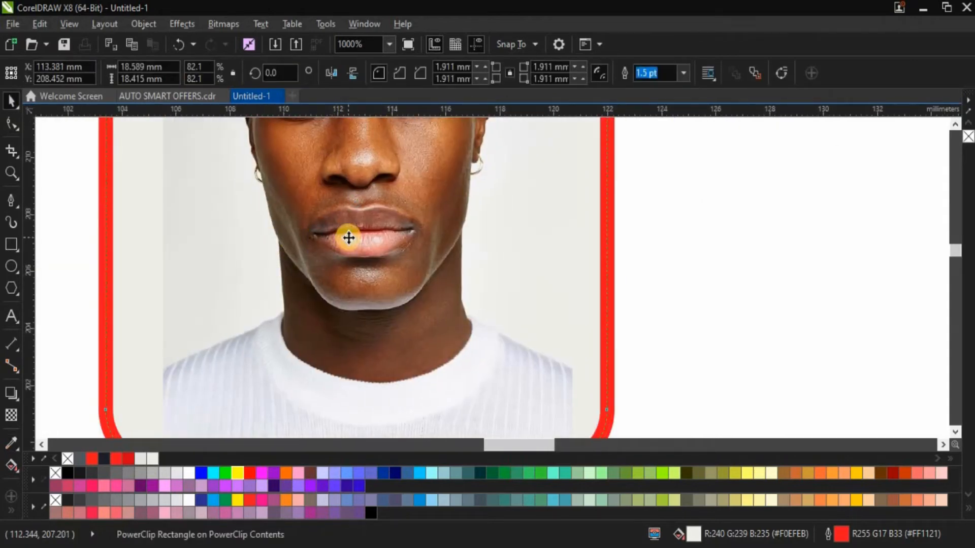
pyautogui.scroll(-2, 349, 237)
pyautogui.click(514, 240)
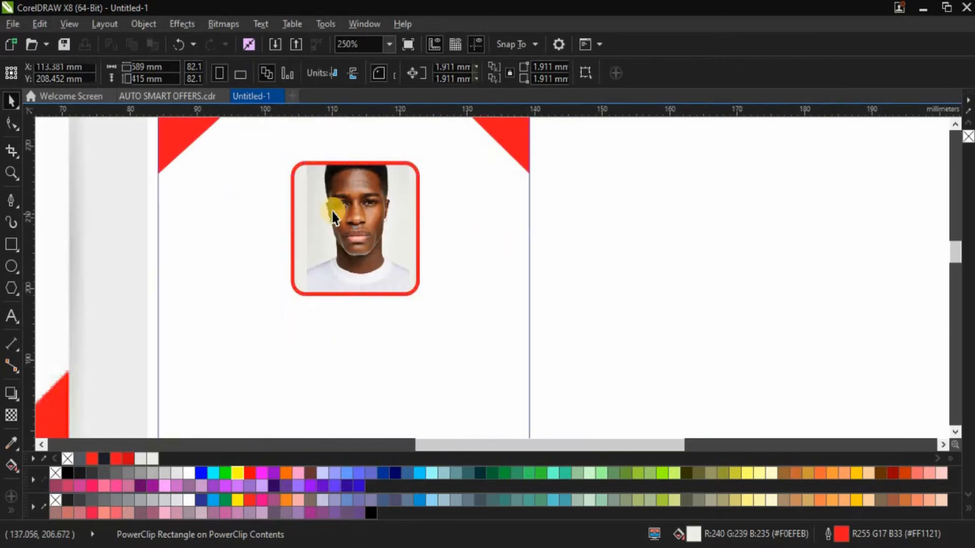
# Compare the framed portrait on the front card with the reference ID card template, up close and in full view
pyautogui.scroll(-1, 332, 212)
pyautogui.click(319, 224)
pyautogui.scroll(3, 319, 225)
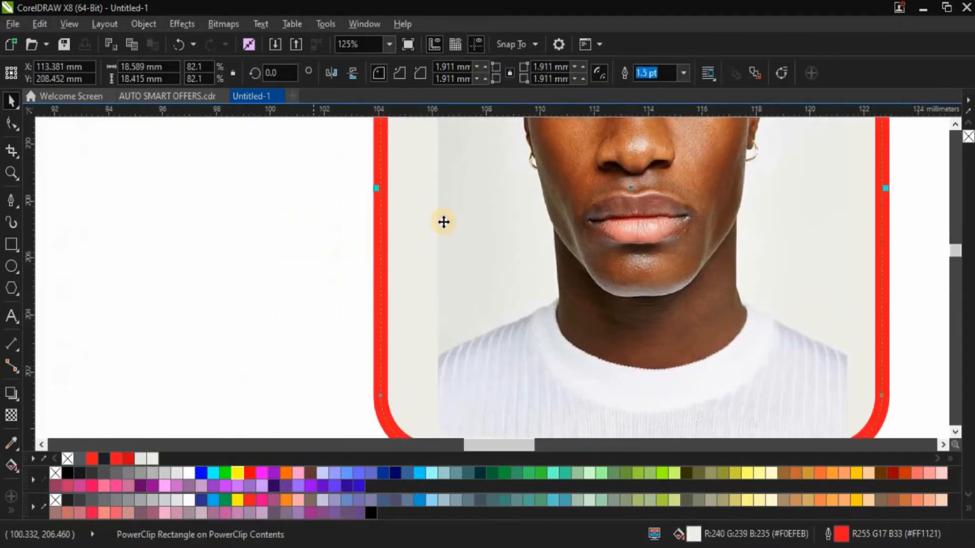
pyautogui.scroll(-2, 446, 218)
pyautogui.click(669, 229)
pyautogui.click(453, 220)
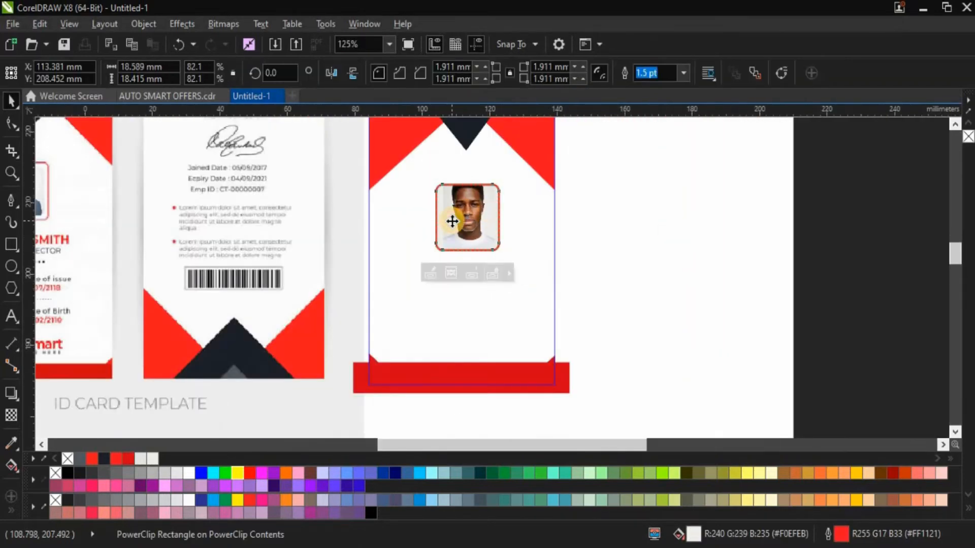
pyautogui.scroll(1, 452, 221)
pyautogui.scroll(-3, 452, 221)
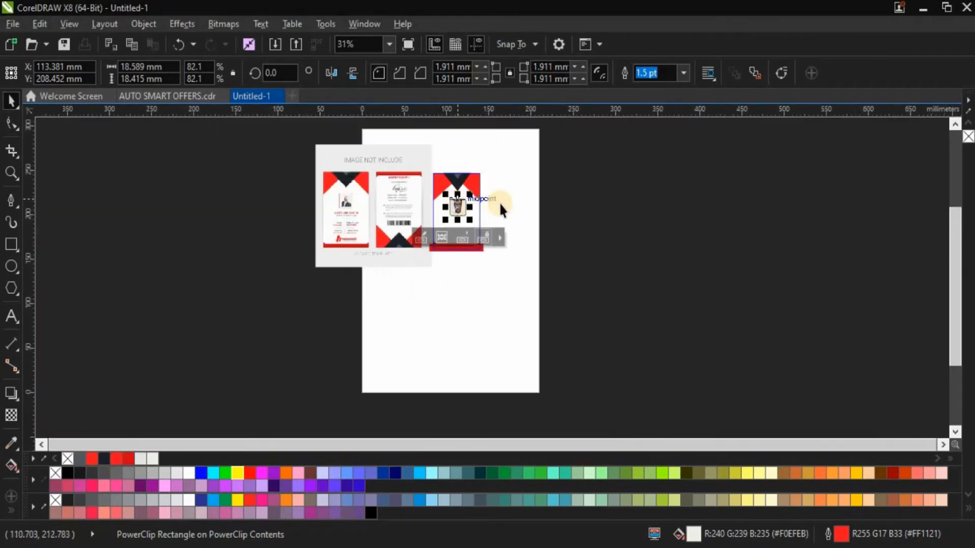
pyautogui.scroll(2, 464, 203)
pyautogui.scroll(-1, 421, 179)
pyautogui.scroll(1, 422, 180)
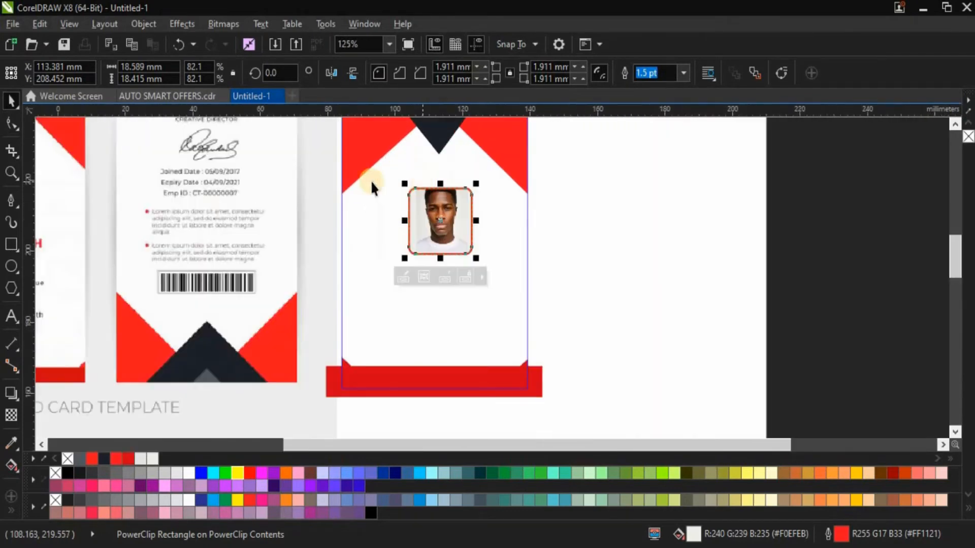
pyautogui.scroll(-1, 370, 180)
pyautogui.scroll(1, 164, 196)
pyautogui.scroll(-1, 230, 225)
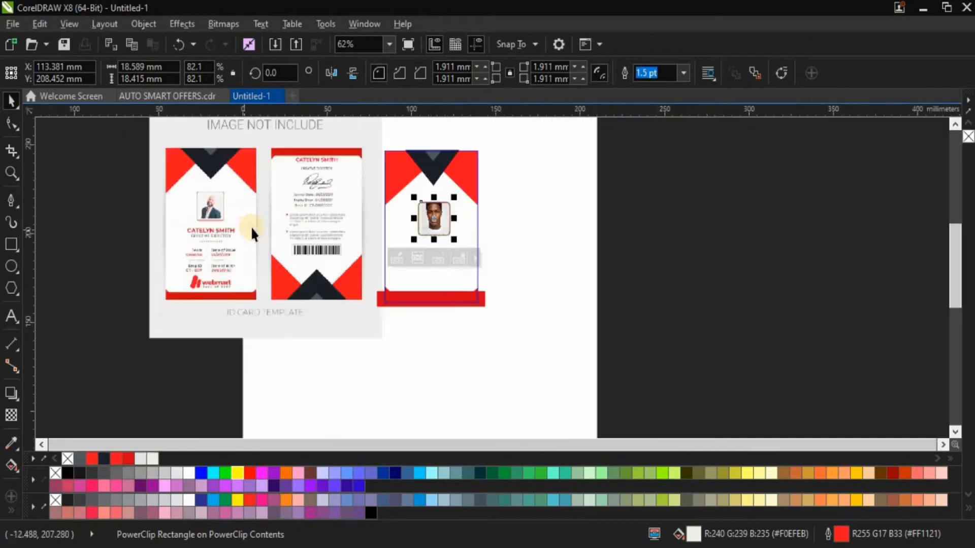
pyautogui.click(380, 205)
# Add the cardholder's full name in capitals as artistic text just below the photo frame
pyautogui.scroll(1, 209, 224)
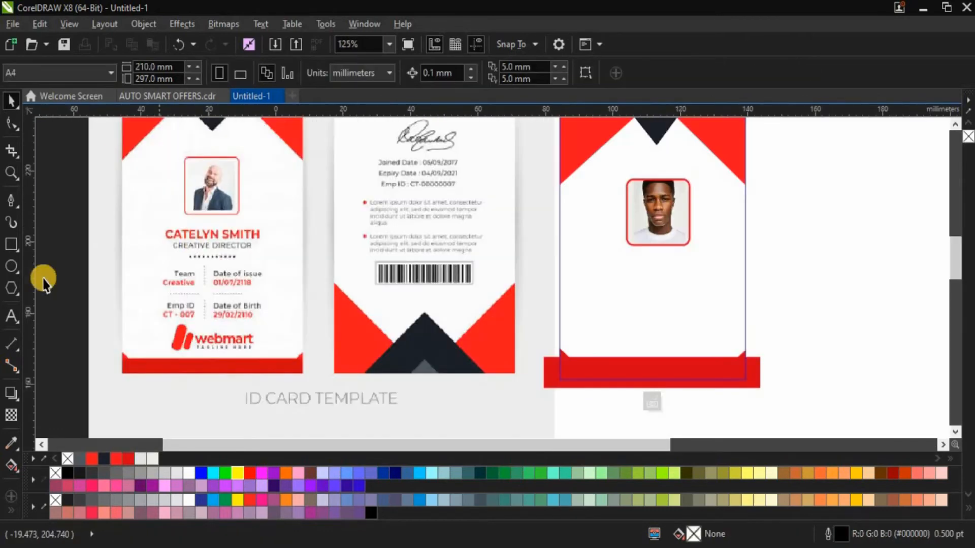
pyautogui.click(10, 316)
pyautogui.click(623, 283)
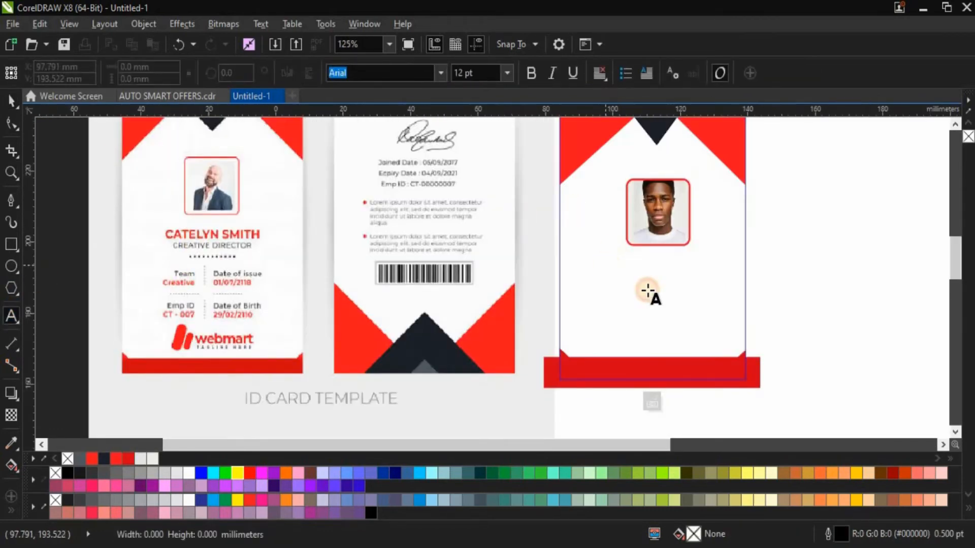
pyautogui.click(608, 263)
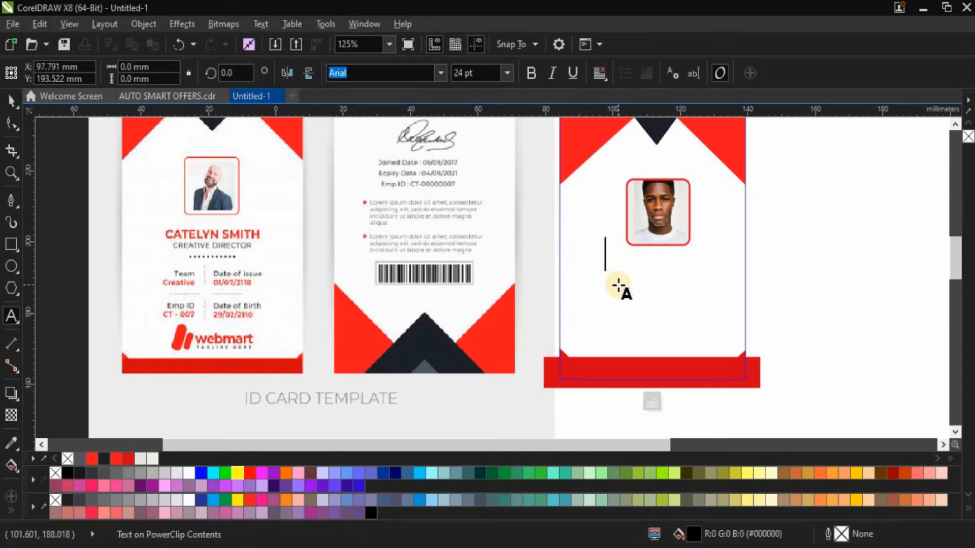
pyautogui.write('J')
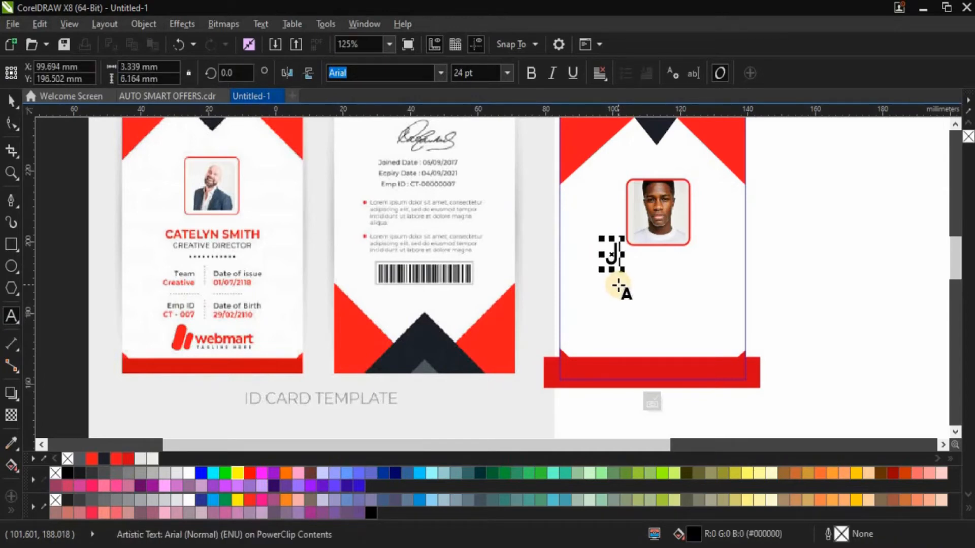
pyautogui.write('OHN SMAITH')
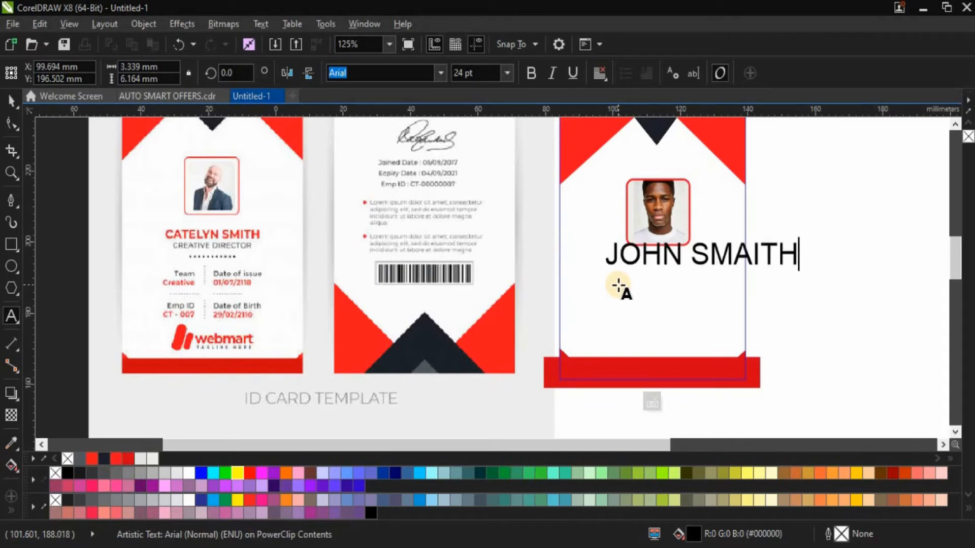
# Set the name's font to Incised901 NdIt BT and scale it down to about 9.9 pt, about 32.3 mm wide
pyautogui.click(11, 101)
pyautogui.click(441, 73)
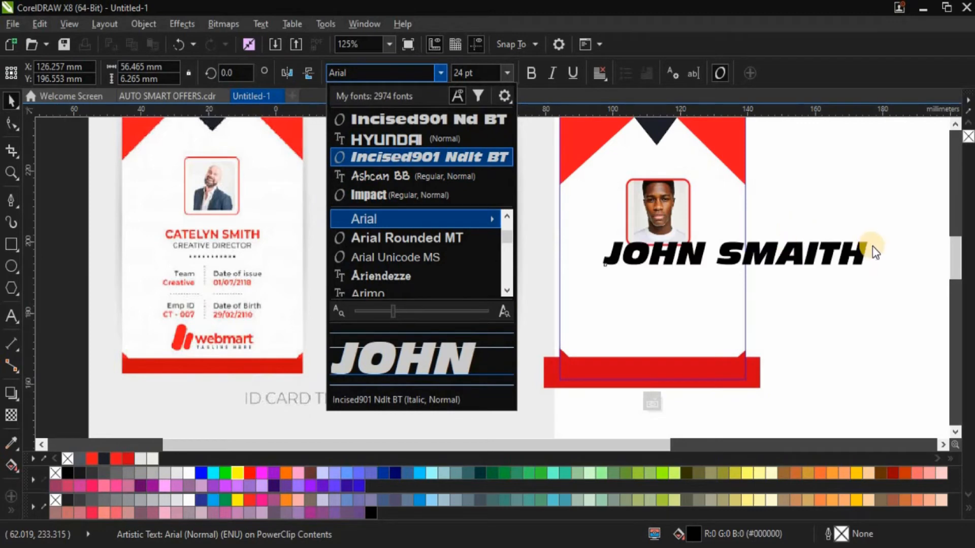
pyautogui.moveTo(874, 238); pyautogui.dragTo(732, 249)
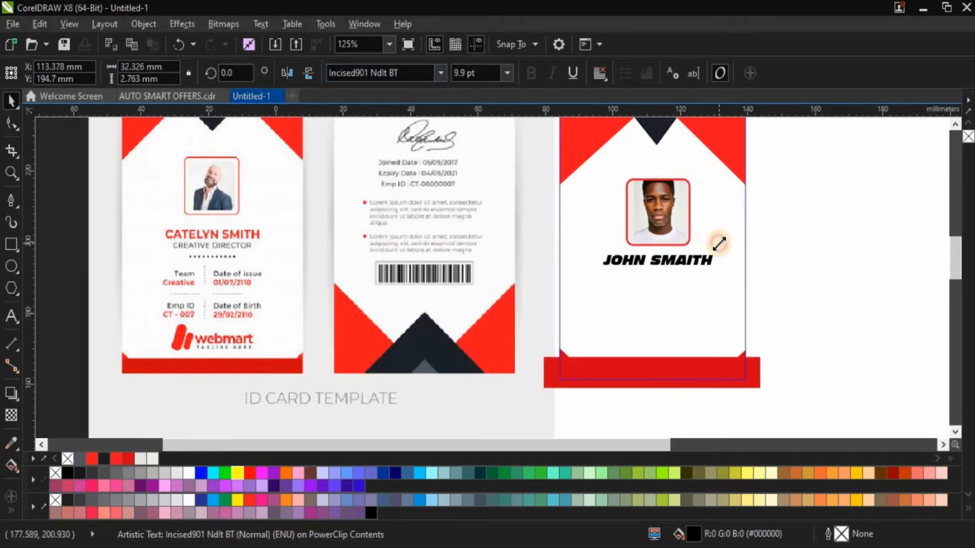
# Position the name under the photo at about X 112.6 mm, Y 194.3 mm and fill it with black
pyautogui.scroll(2, 676, 263)
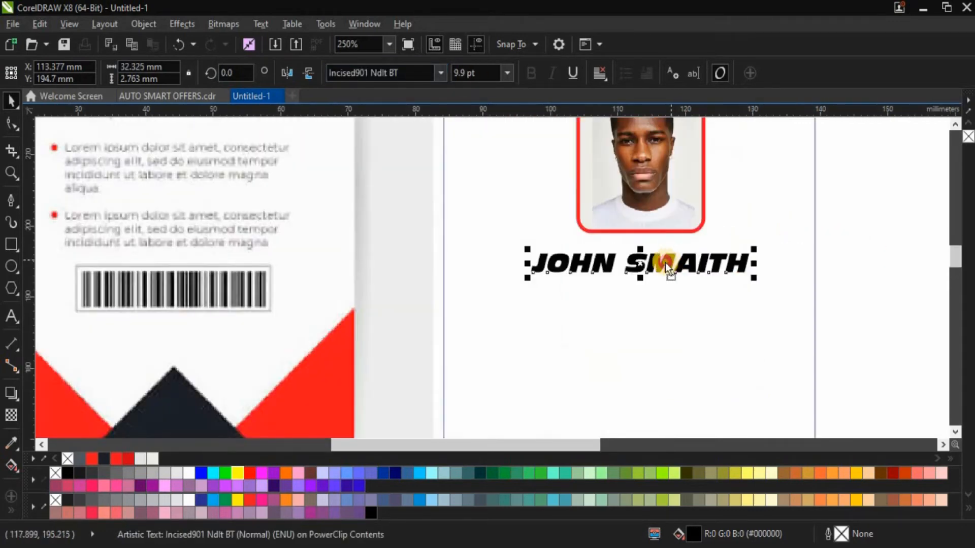
pyautogui.scroll(-4, 355, 316)
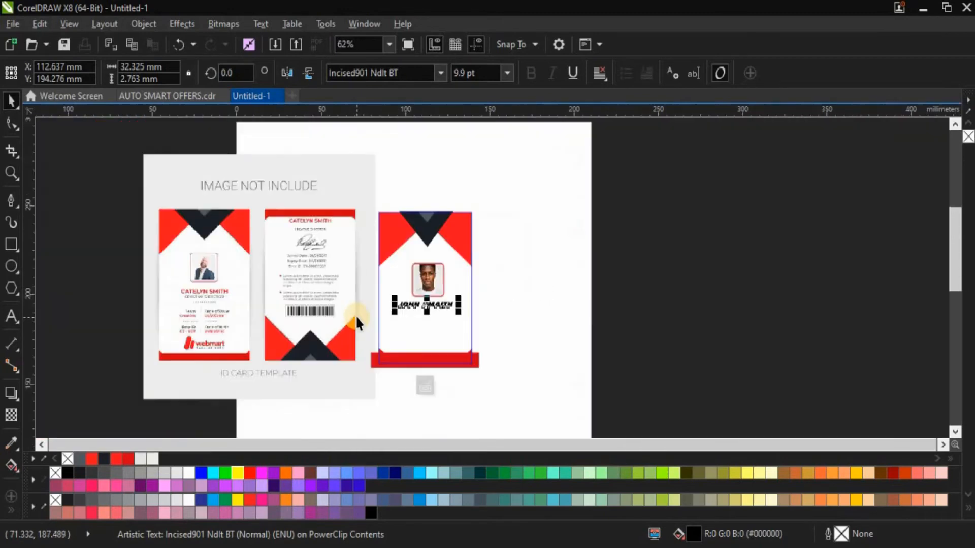
pyautogui.scroll(2, 415, 316)
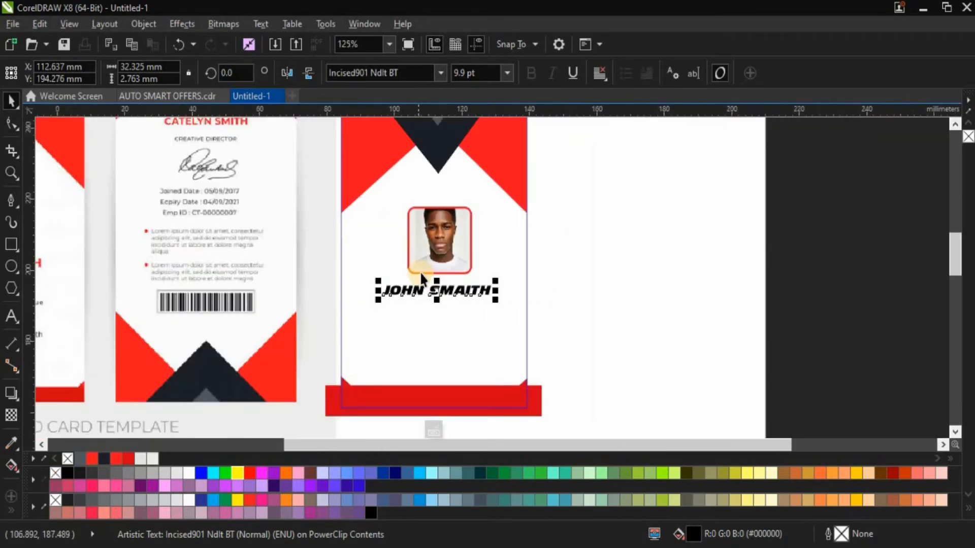
pyautogui.click(67, 472)
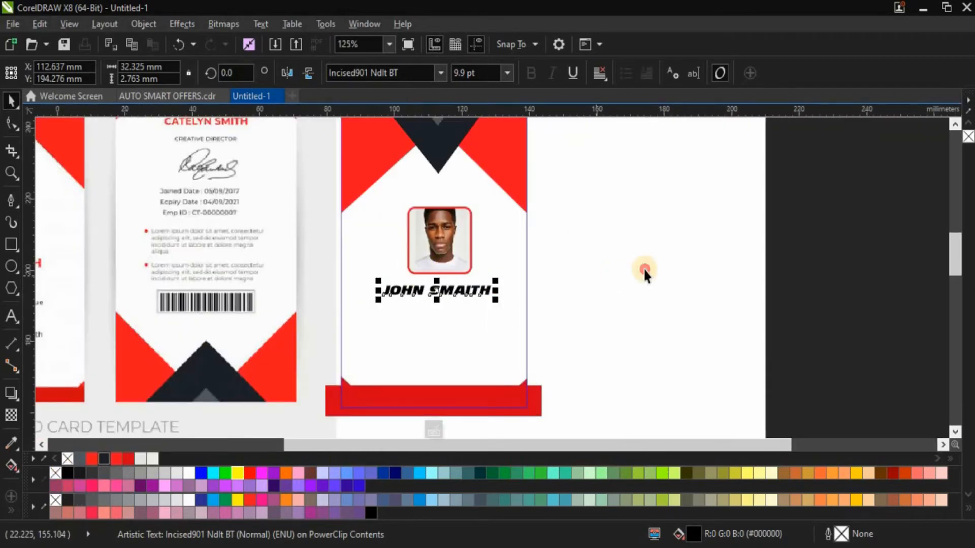
pyautogui.scroll(1, 429, 301)
pyautogui.scroll(-2, 428, 302)
pyautogui.scroll(1, 413, 296)
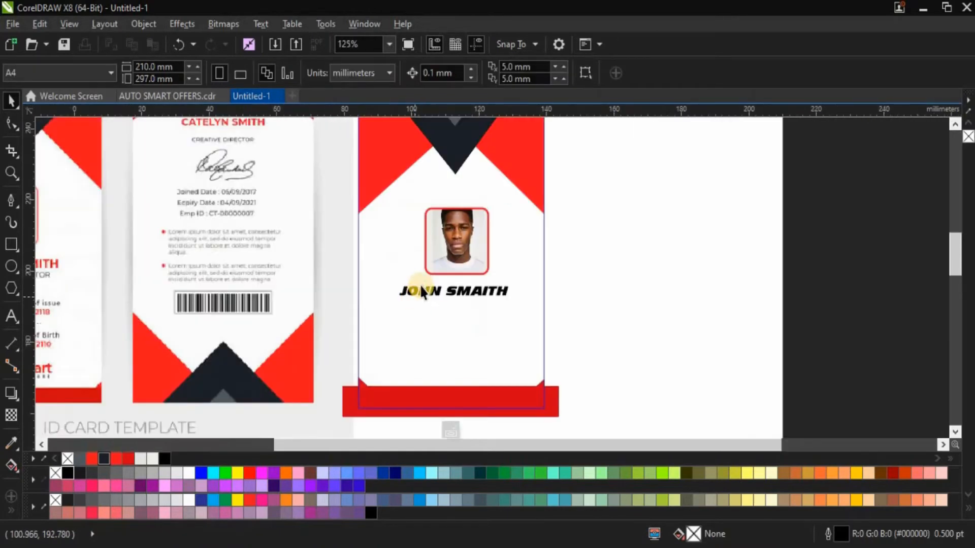
# Duplicate the name text below the original and replace the copy's wording with CEO
pyautogui.click(423, 288)
pyautogui.hotkey('ctrl', 'd')
pyautogui.moveTo(476, 271); pyautogui.dragTo(473, 323)
pyautogui.doubleClick(471, 325)
pyautogui.hotkey('ctrl', 'a')
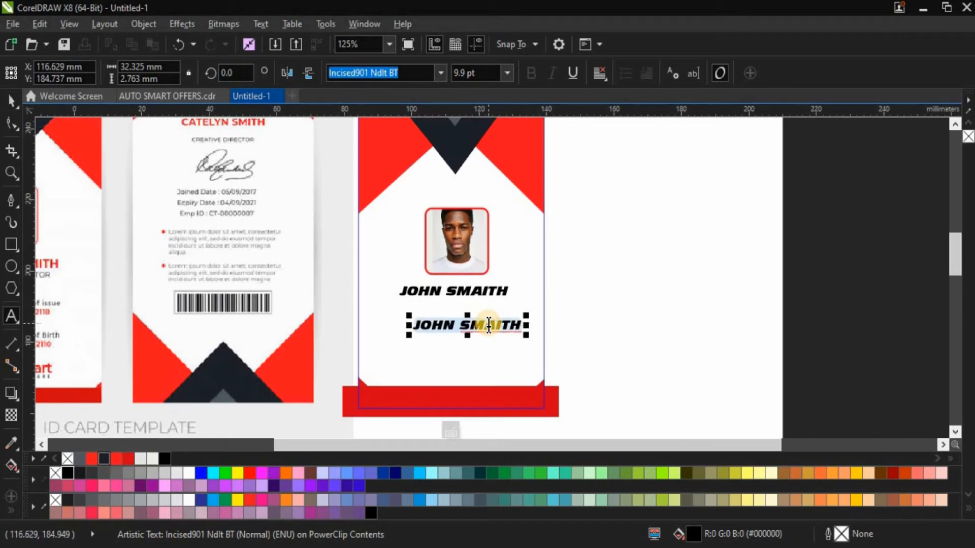
pyautogui.write('CEO')
pyautogui.click(15, 99)
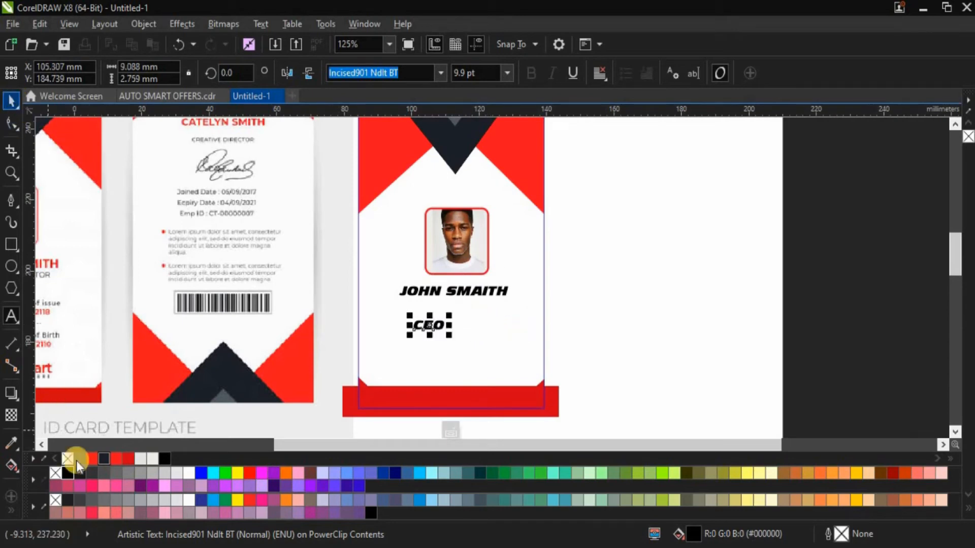
# Fill the CEO text with dark red (#D30217) and centre it directly beneath the name
pyautogui.click(126, 458)
pyautogui.scroll(2, 430, 320)
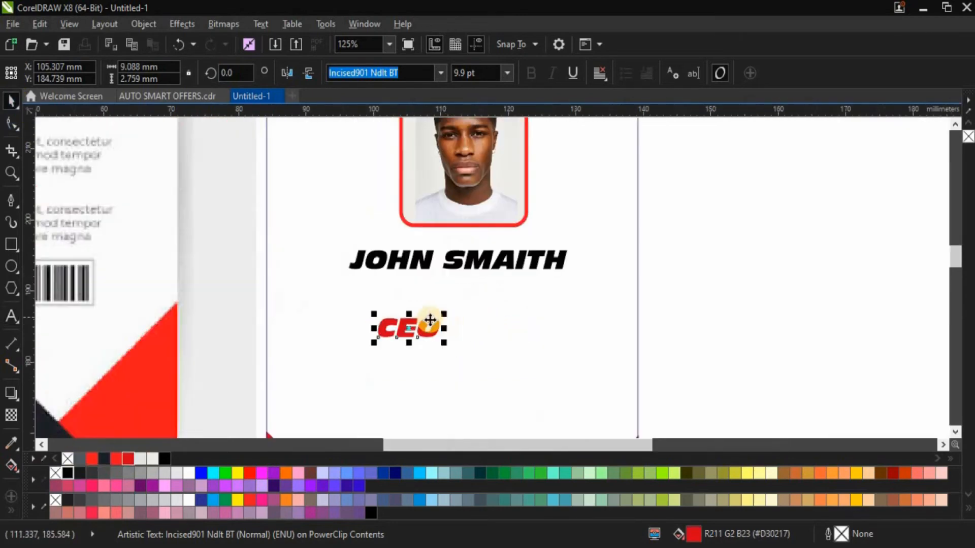
pyautogui.moveTo(426, 322); pyautogui.dragTo(478, 288)
pyautogui.scroll(-2, 478, 288)
pyautogui.press('Escape')
pyautogui.scroll(2, 245, 290)
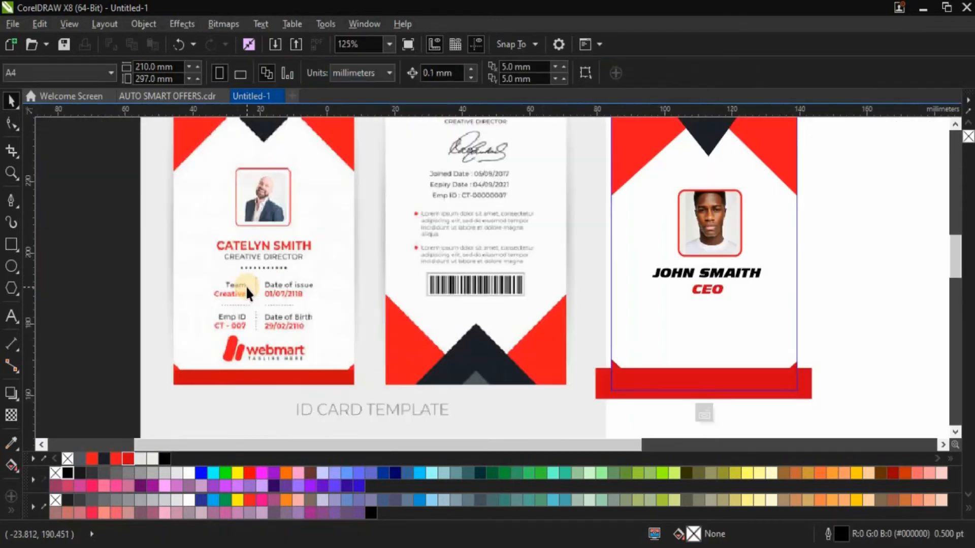
# Add the company name ACE TECH as artistic text below the CEO line on the front card
pyautogui.scroll(2, 238, 287)
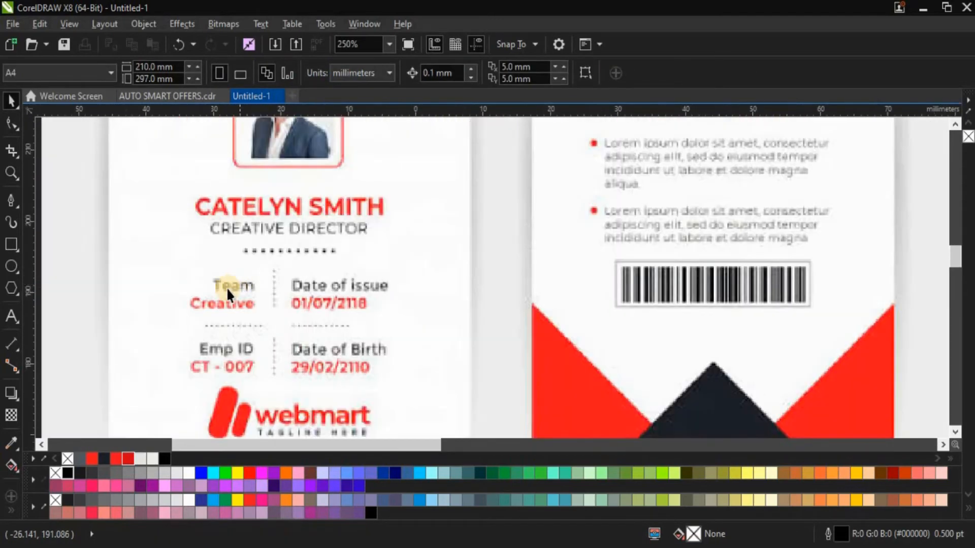
pyautogui.scroll(-2, 228, 284)
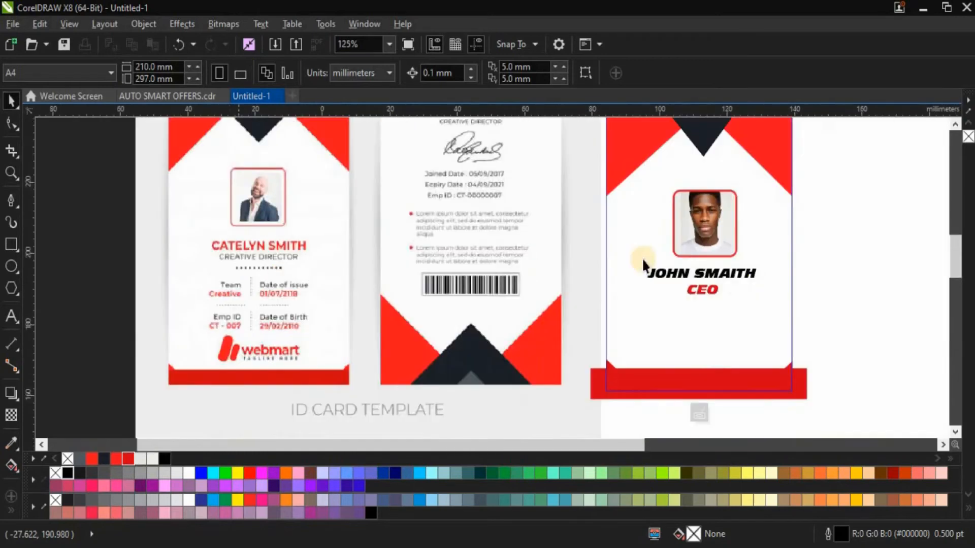
pyautogui.click(693, 272)
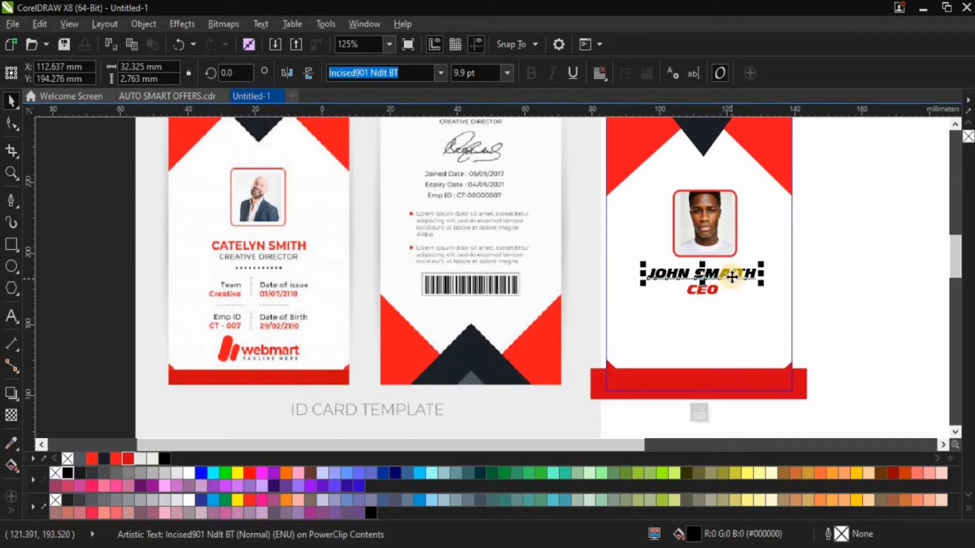
pyautogui.click(10, 318)
pyautogui.click(698, 333)
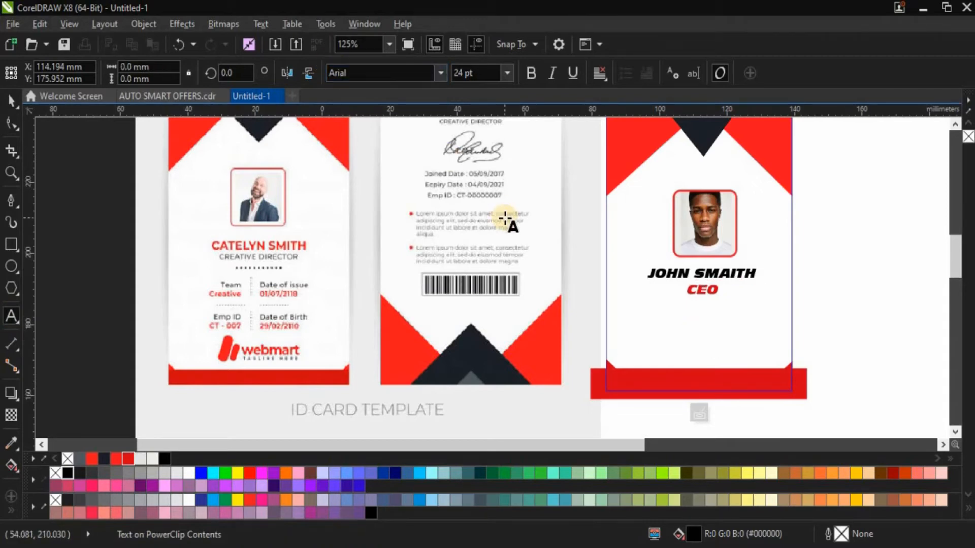
pyautogui.write('ACE')
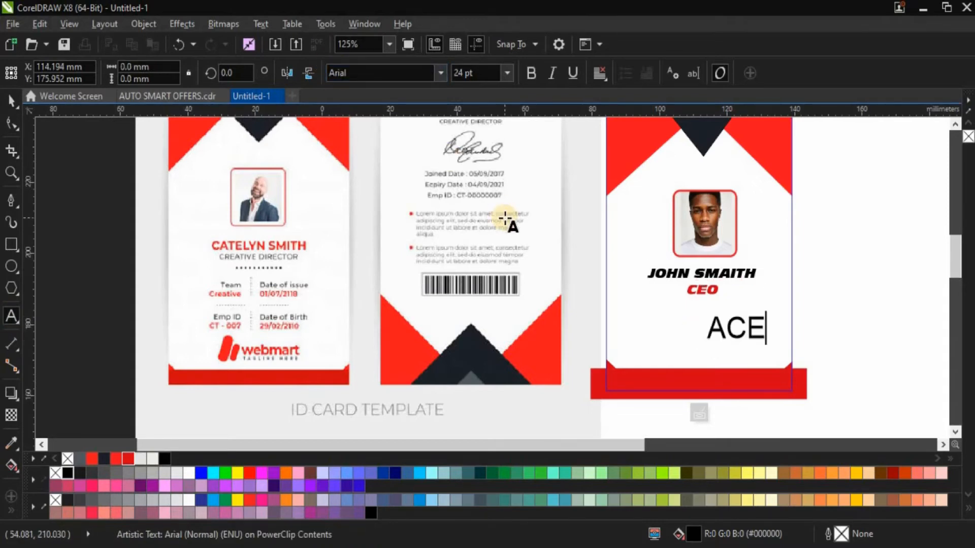
pyautogui.write(' ETVH')
pyautogui.press('BackSpace')
pyautogui.press('BackSpace')
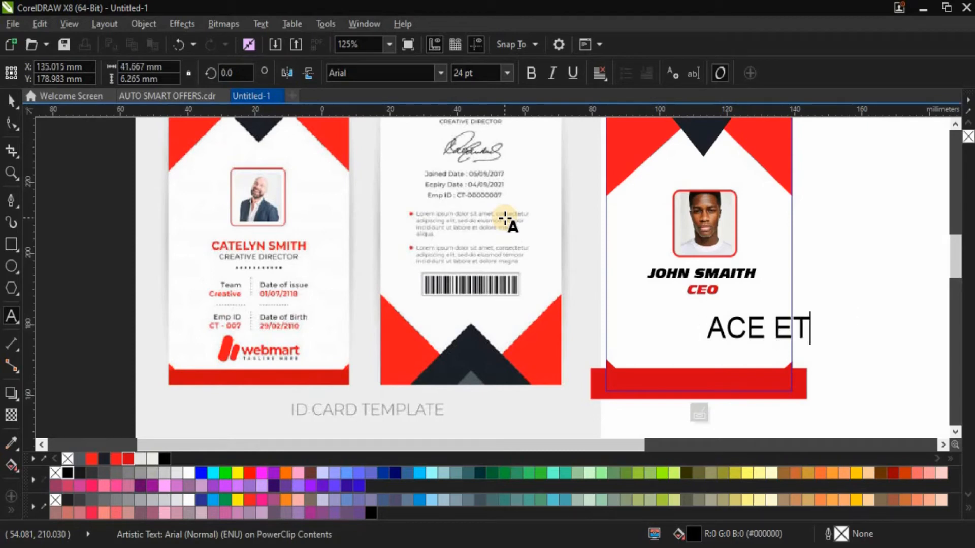
pyautogui.write('TECH')
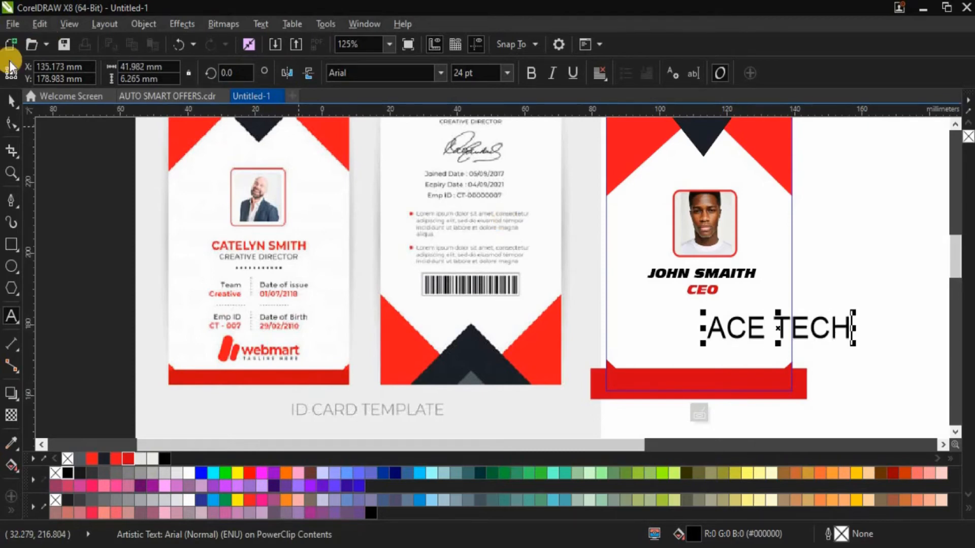
# Set ACE TECH in Incised901 Nd BT, shrink it to about 20.1 mm wide and place it on the card's bottom red band
pyautogui.click(11, 101)
pyautogui.click(441, 73)
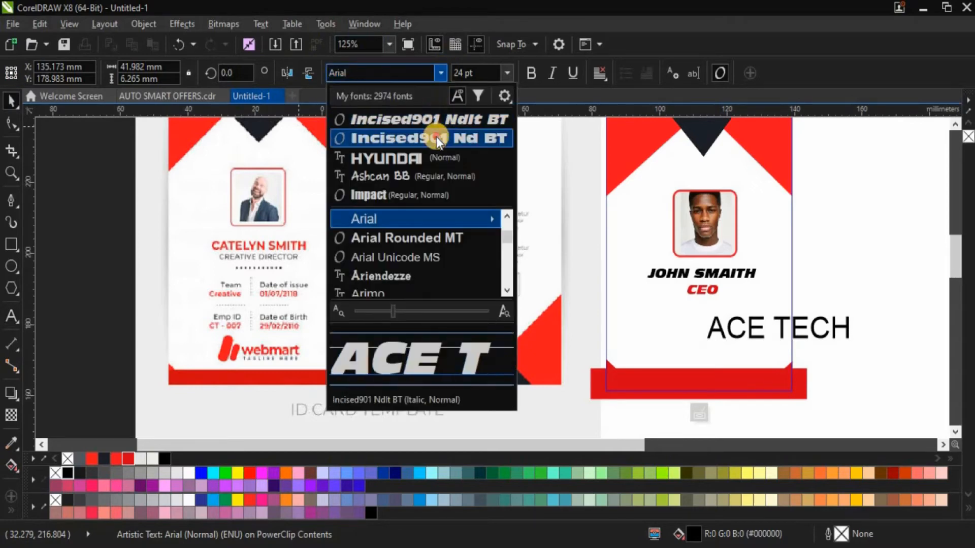
pyautogui.click(437, 136)
pyautogui.moveTo(916, 312); pyautogui.dragTo(674, 431)
pyautogui.scroll(1, 748, 336)
pyautogui.scroll(-2, 482, 386)
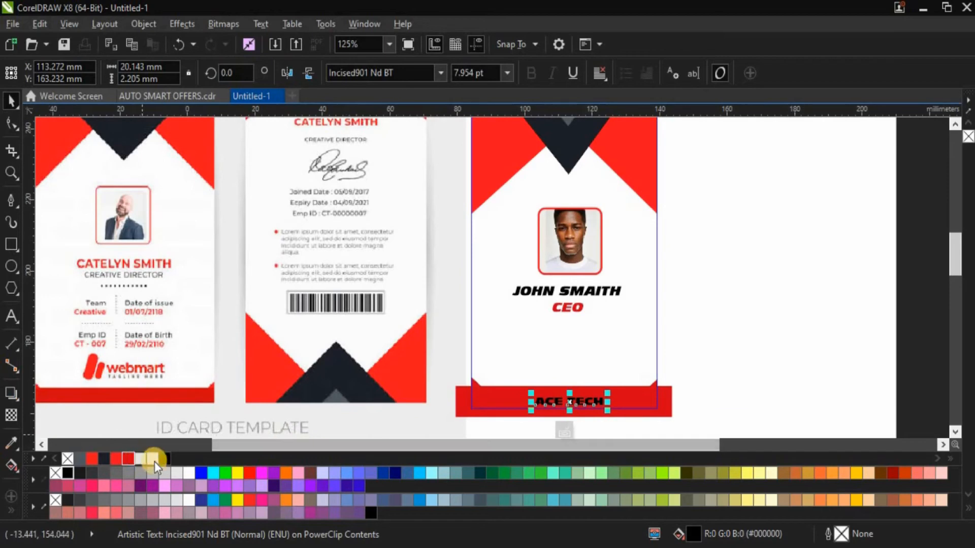
# Fill ACE TECH with off-white (#F0EFEB) and enlarge it to about 25.5 mm wide, centred on the red band
pyautogui.moveTo(152, 458); pyautogui.dragTo(572, 399)
pyautogui.scroll(1, 566, 400)
pyautogui.moveTo(658, 376); pyautogui.dragTo(626, 401)
pyautogui.scroll(-3, 626, 401)
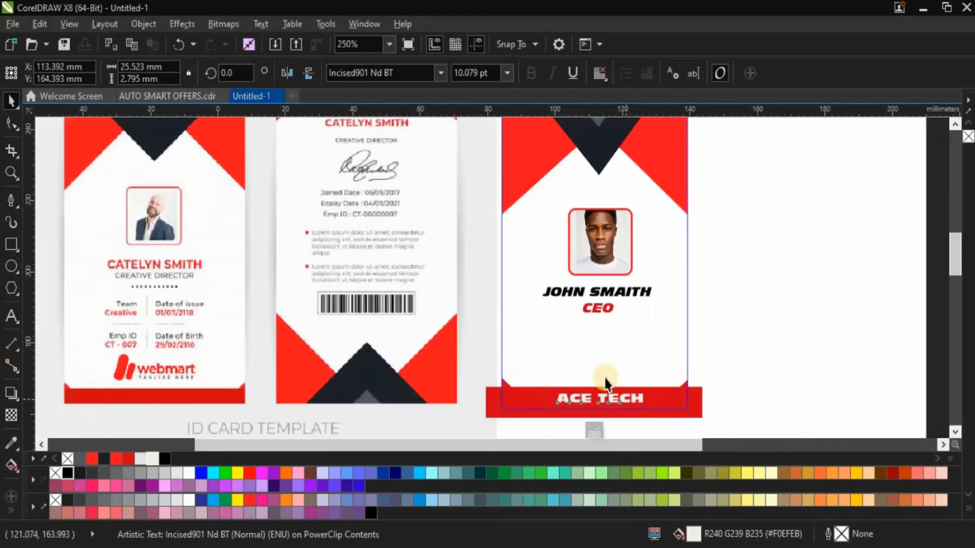
pyautogui.click(645, 332)
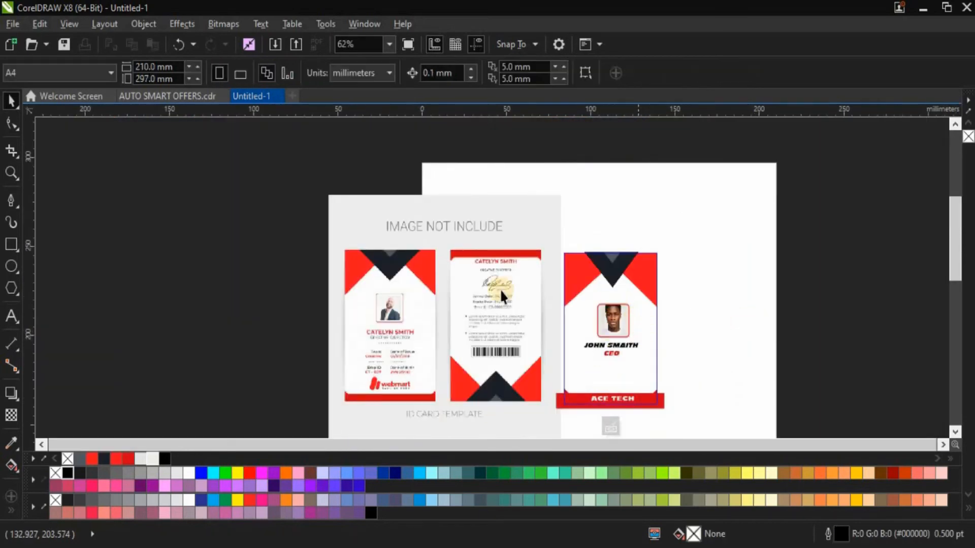
pyautogui.click(533, 287)
pyautogui.click(528, 296)
pyautogui.scroll(2, 536, 301)
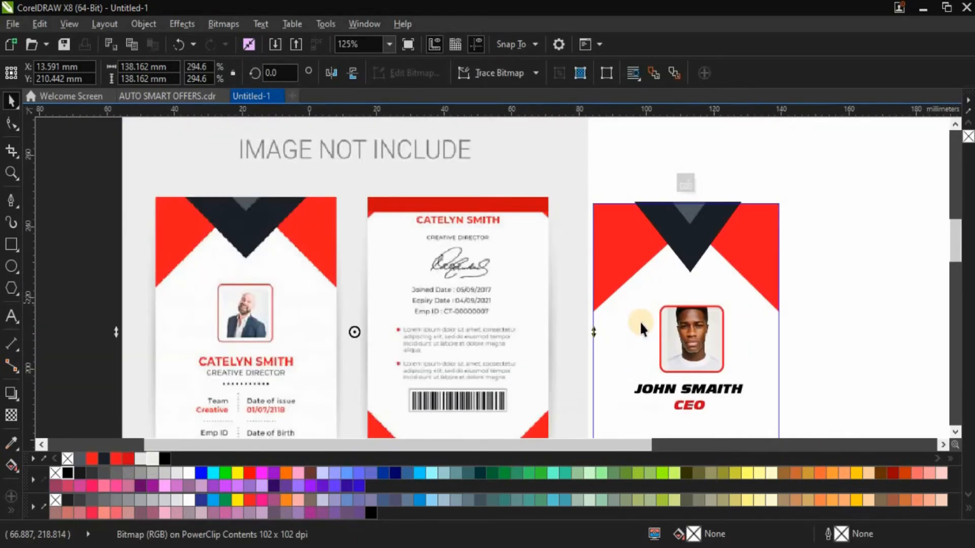
pyautogui.click(680, 335)
pyautogui.scroll(-2, 681, 335)
pyautogui.moveTo(661, 368); pyautogui.dragTo(646, 421)
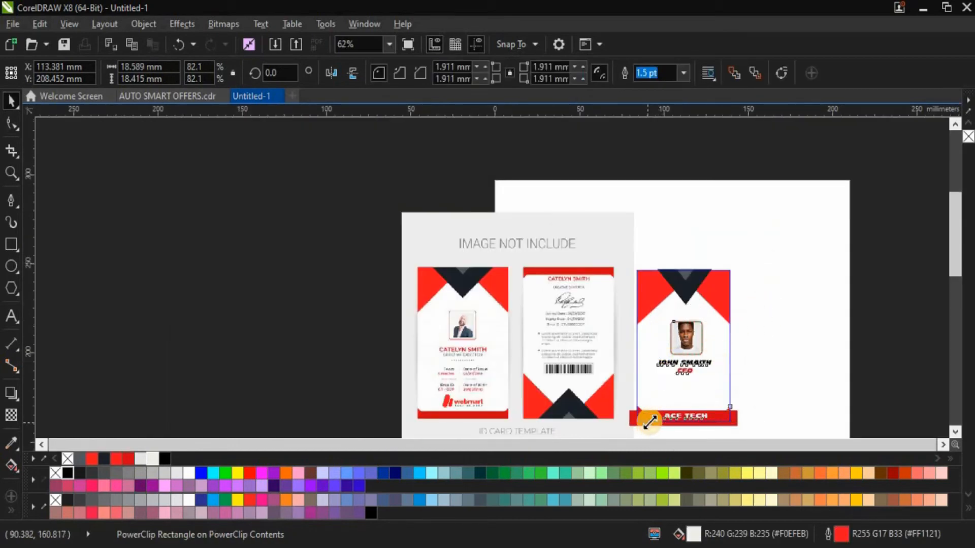
pyautogui.click(741, 383)
pyautogui.scroll(2, 741, 378)
pyautogui.scroll(-2, 757, 416)
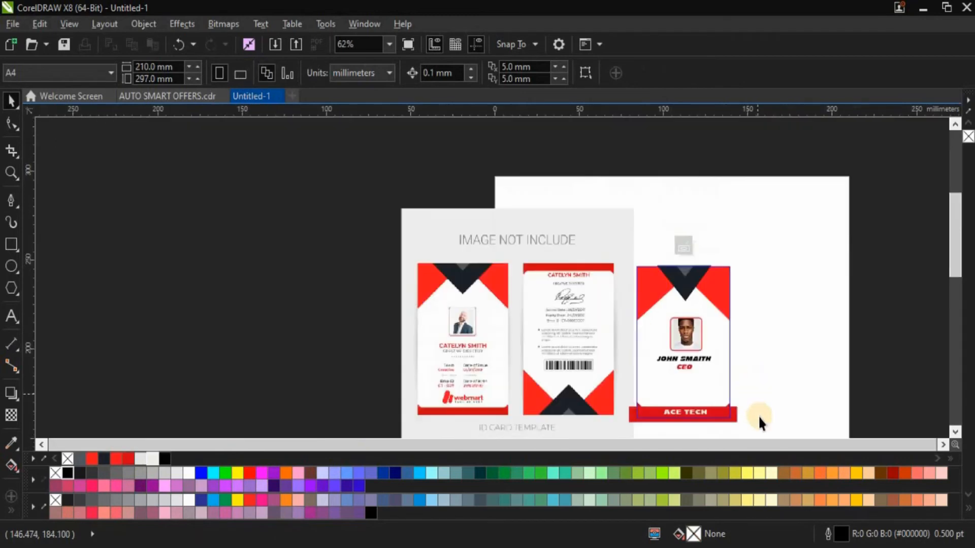
# Cut the framed portrait, cardholder name, CEO line, ACE TECH text and small corner triangle from the front card
pyautogui.scroll(2, 753, 421)
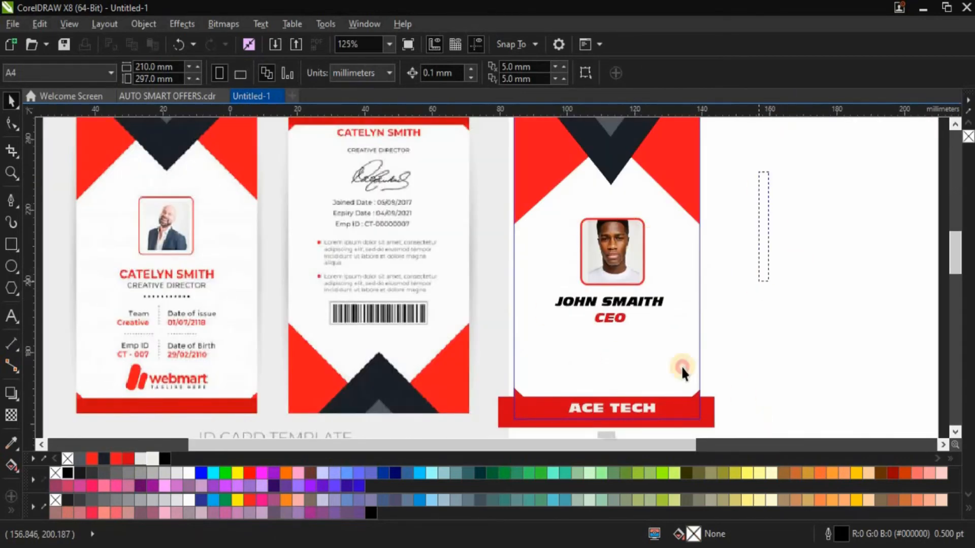
pyautogui.moveTo(682, 373); pyautogui.dragTo(539, 420)
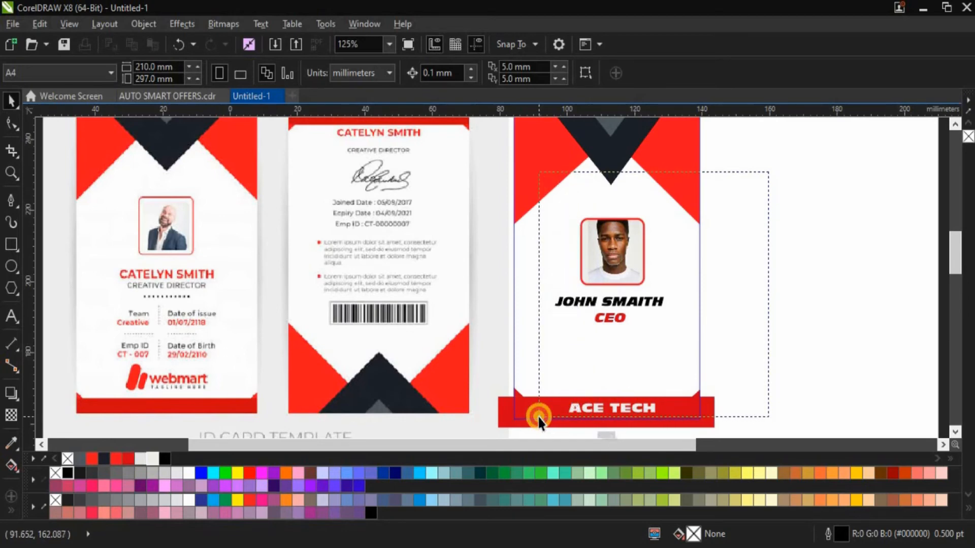
pyautogui.moveTo(539, 420); pyautogui.dragTo(538, 419)
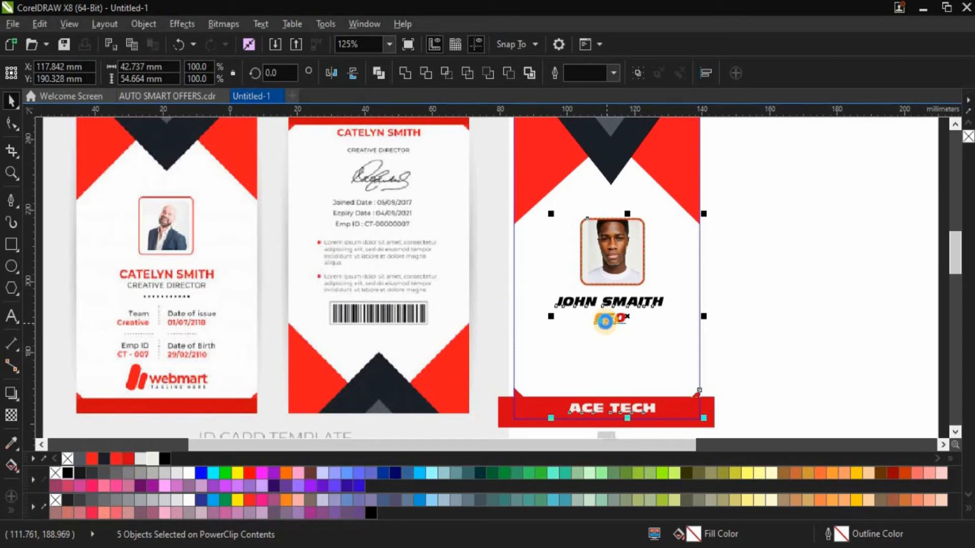
pyautogui.press('Delete')
# Duplicate the front card's remaining red and dark shapes and place the copy just beside the front card
pyautogui.scroll(-5, 604, 320)
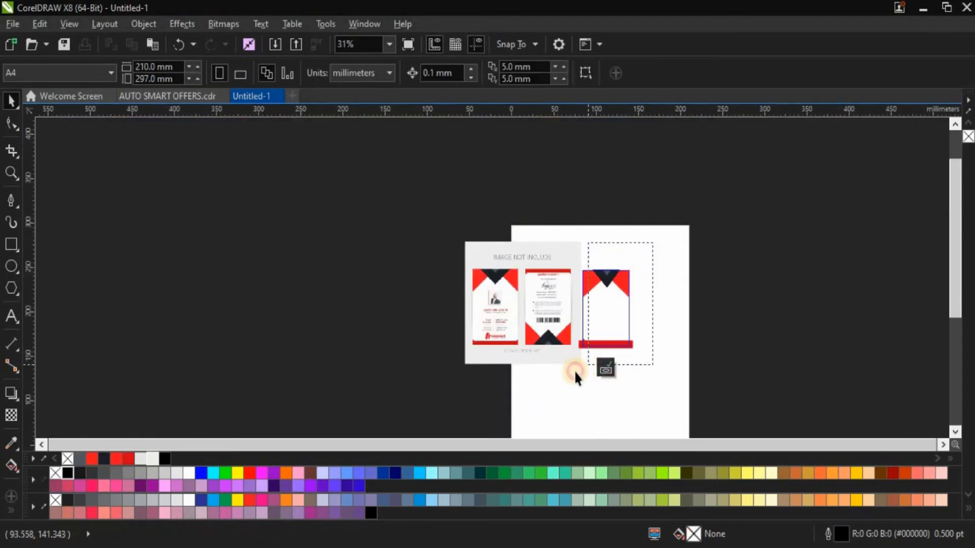
pyautogui.moveTo(574, 372); pyautogui.dragTo(572, 371)
pyautogui.scroll(1, 630, 303)
pyautogui.hotkey('ctrl', 'd')
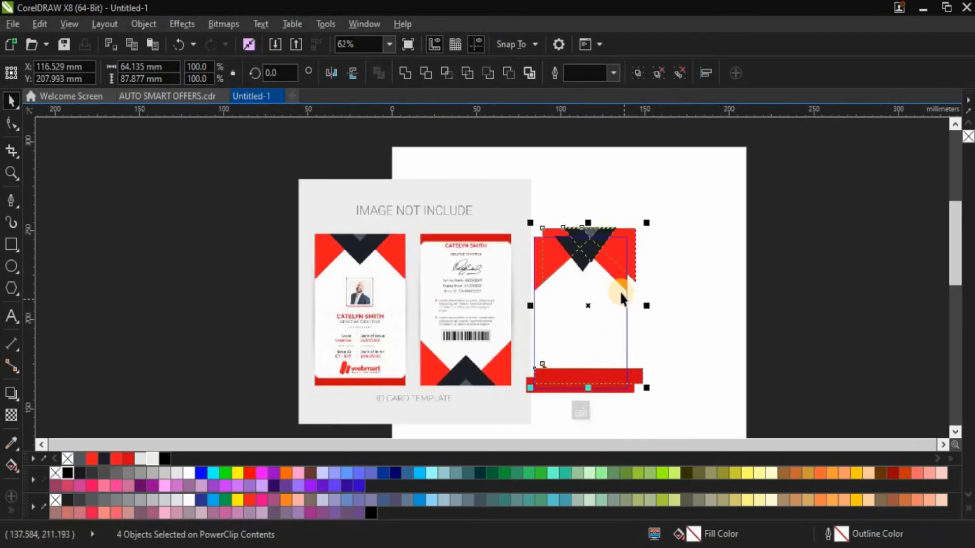
pyautogui.moveTo(591, 305); pyautogui.dragTo(697, 318)
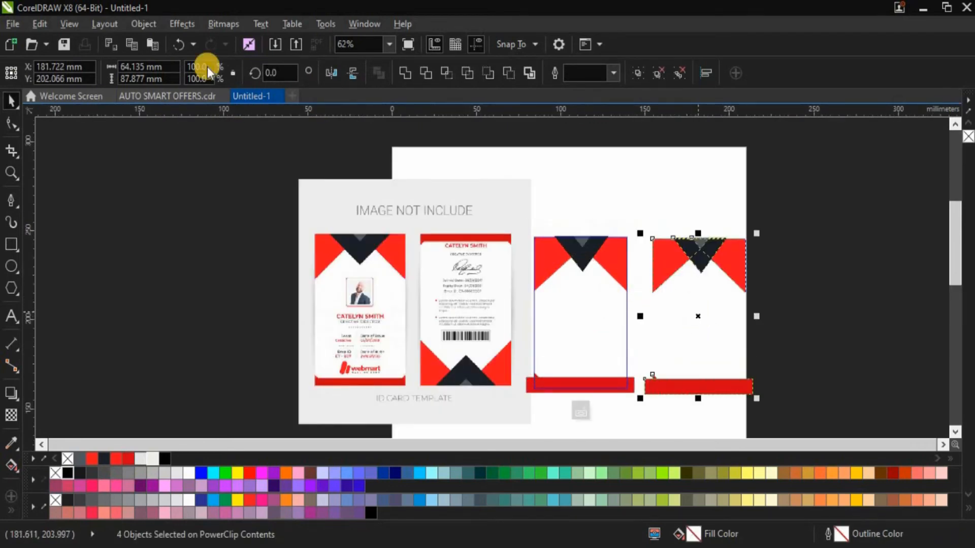
pyautogui.click(104, 24)
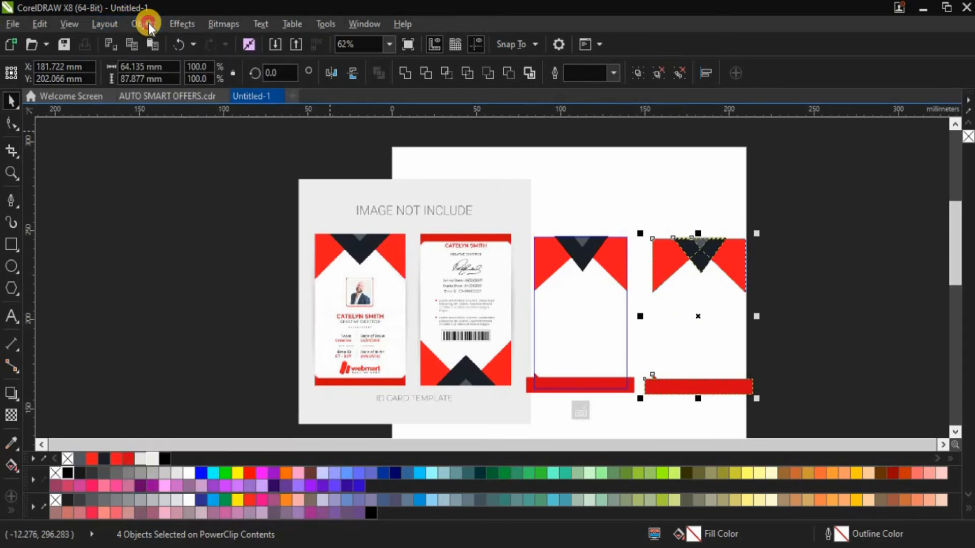
pyautogui.click(143, 24)
pyautogui.moveTo(224, 180)
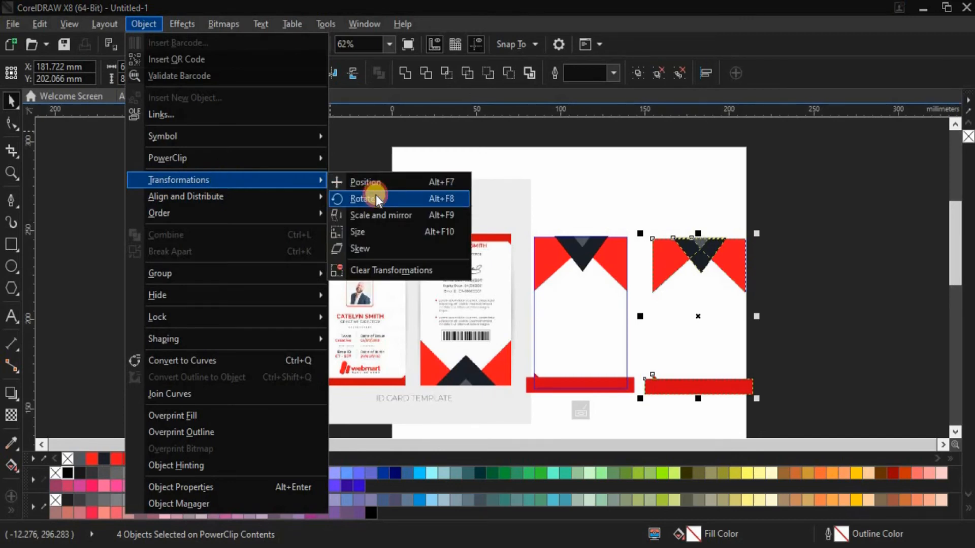
pyautogui.click(379, 208)
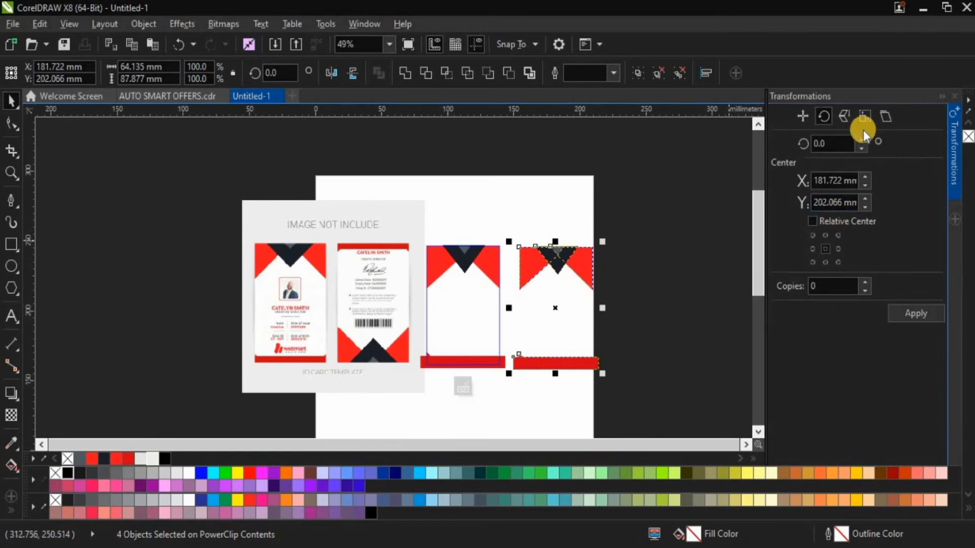
pyautogui.click(844, 118)
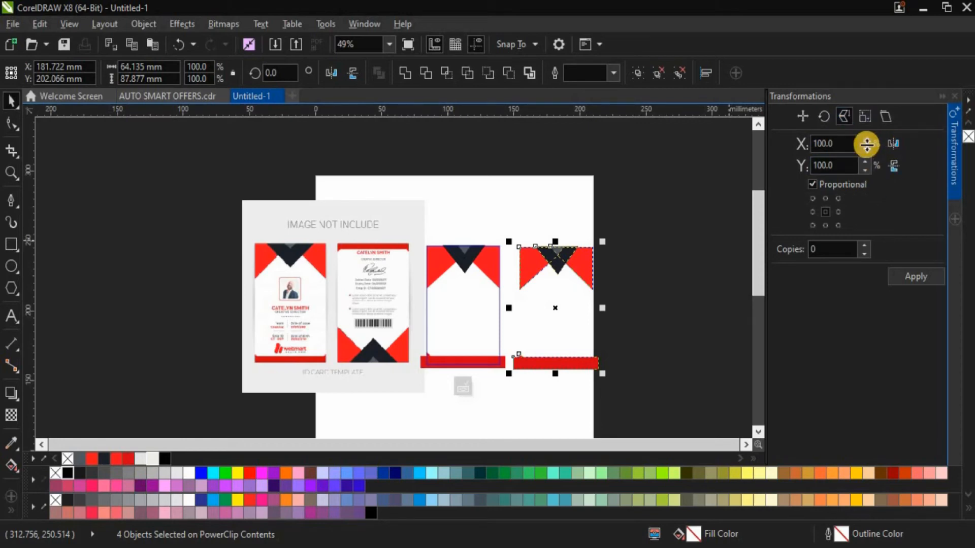
pyautogui.moveTo(864, 143); pyautogui.dragTo(866, 142)
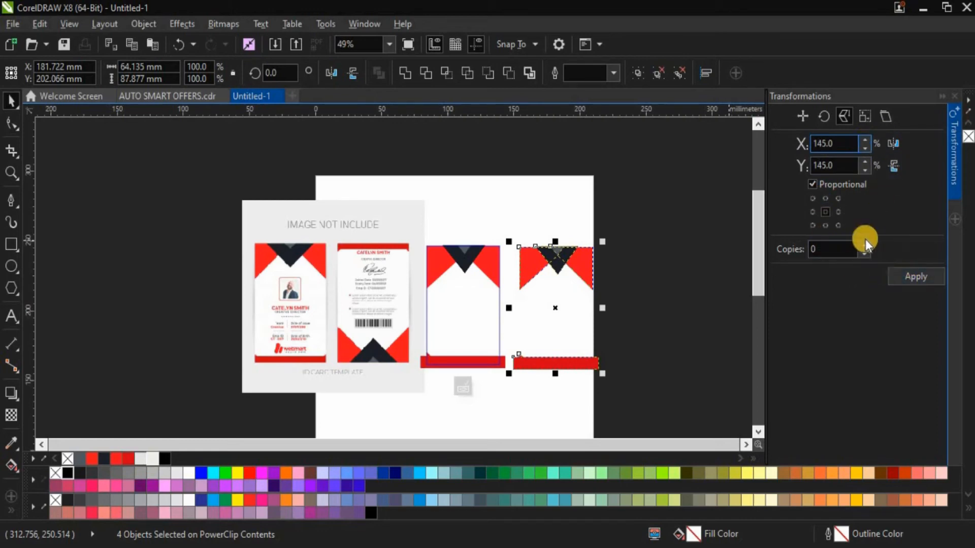
pyautogui.click(845, 294)
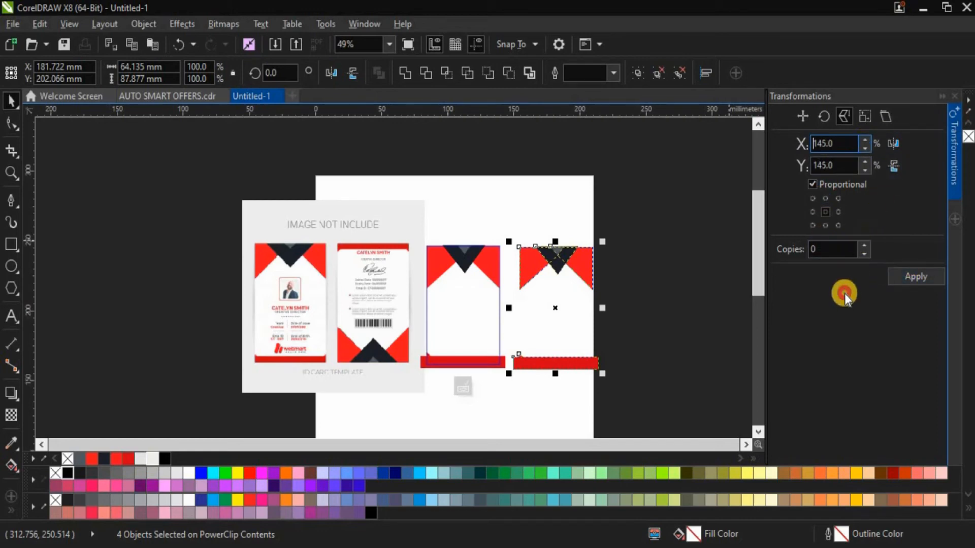
pyautogui.click(948, 101)
pyautogui.scroll(1, 644, 277)
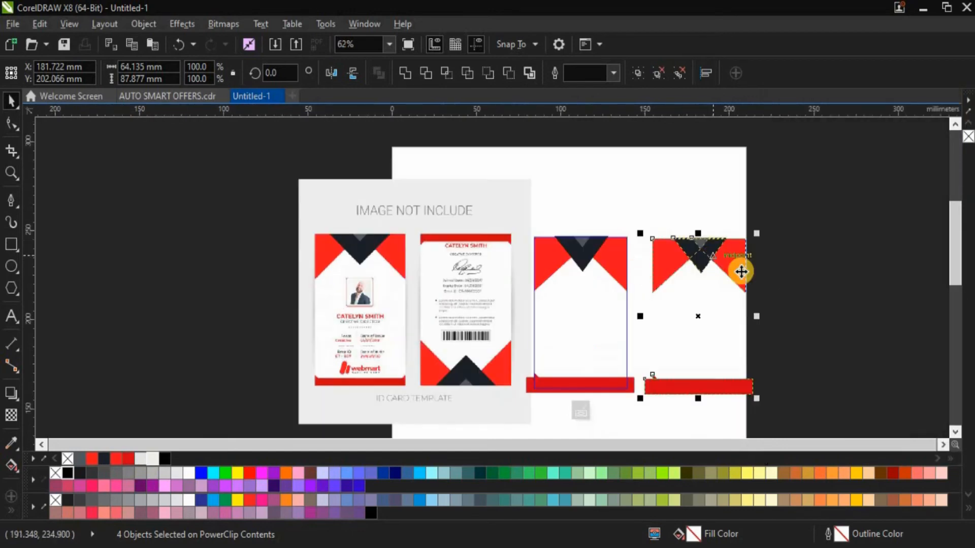
pyautogui.scroll(2, 769, 287)
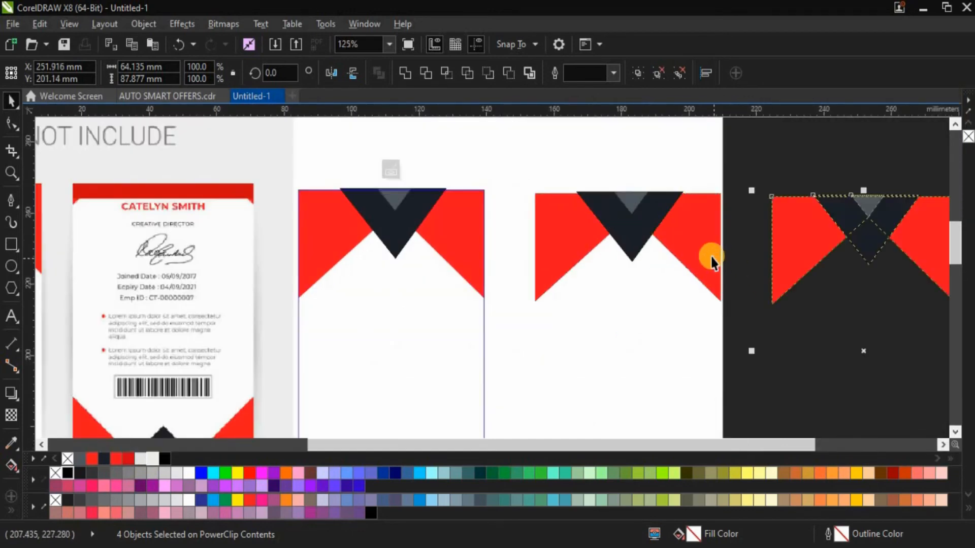
pyautogui.click(716, 248)
pyautogui.click(651, 229)
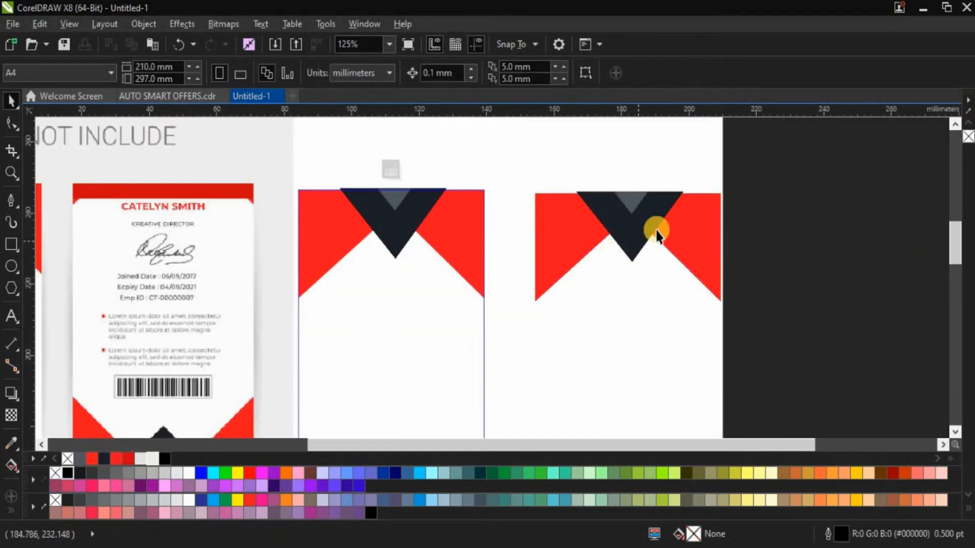
pyautogui.click(751, 182)
pyautogui.scroll(-2, 756, 182)
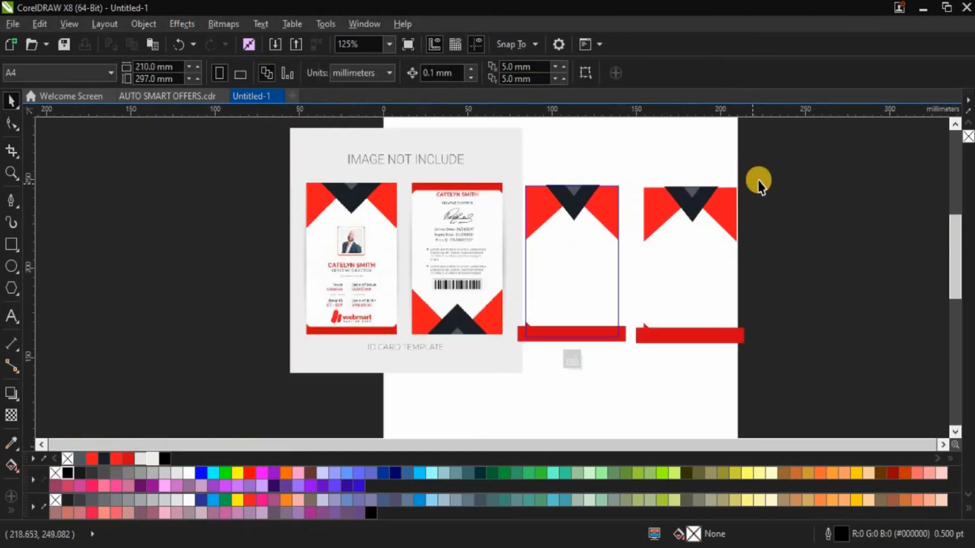
# Group the four copied card shapes
pyautogui.moveTo(766, 171); pyautogui.dragTo(623, 358)
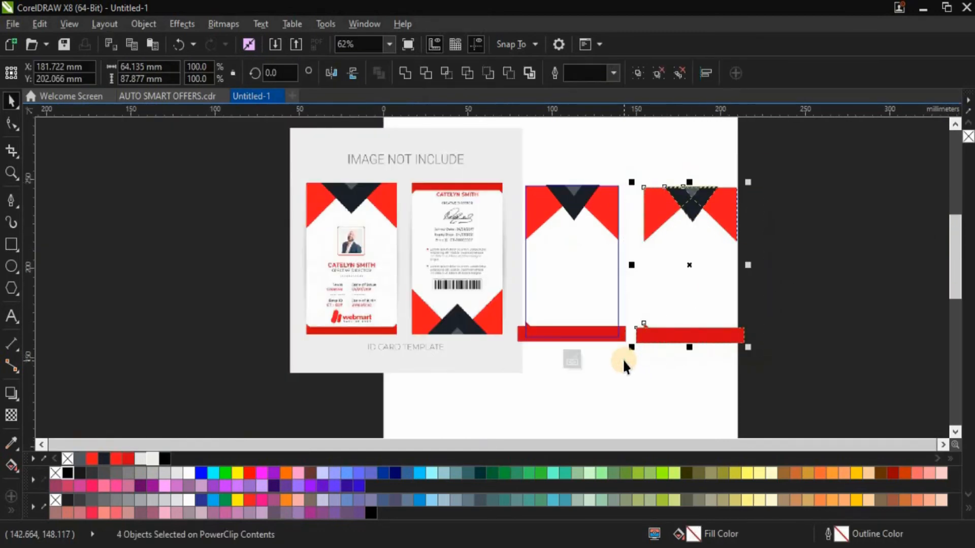
pyautogui.hotkey('ctrl', 'g')
pyautogui.click(697, 281)
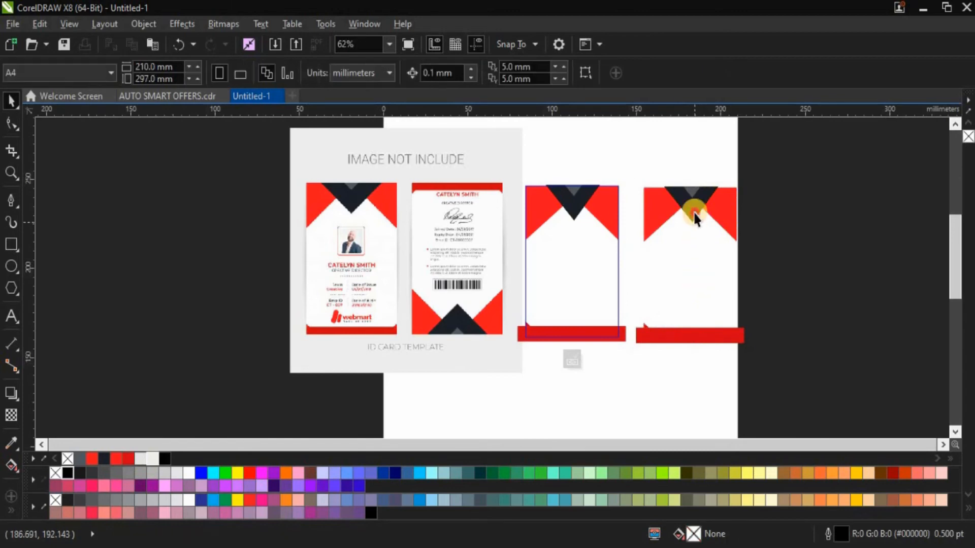
# Rotate the grouped shapes to about 179.5° so the dark triangle sits at the card's bottom and the red band on top
pyautogui.click(693, 212)
pyautogui.click(706, 207)
pyautogui.moveTo(755, 181); pyautogui.dragTo(650, 325)
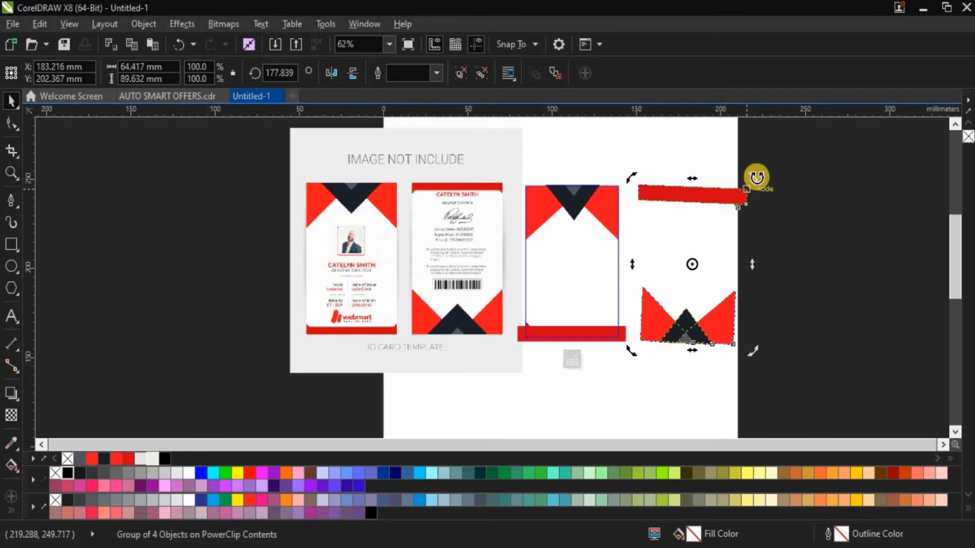
pyautogui.moveTo(755, 174); pyautogui.dragTo(751, 175)
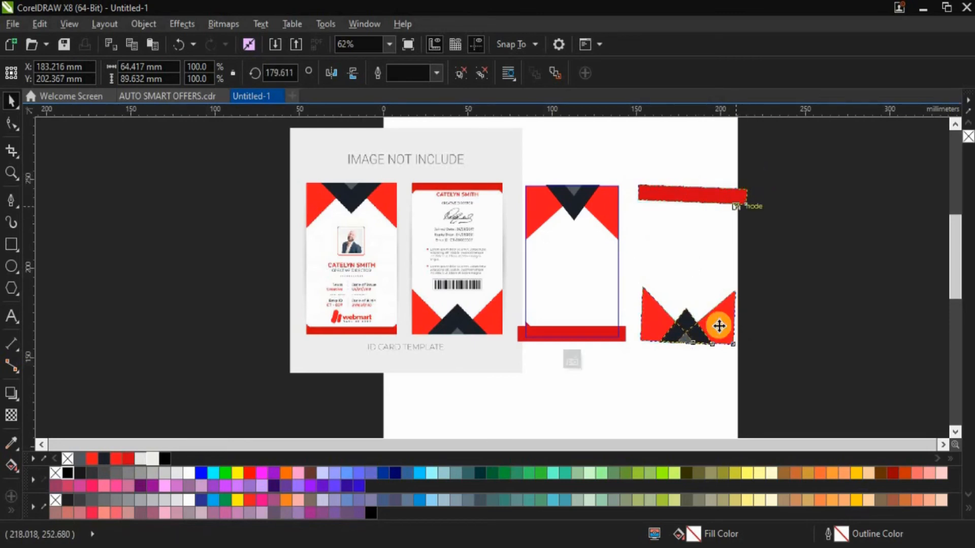
pyautogui.scroll(2, 717, 344)
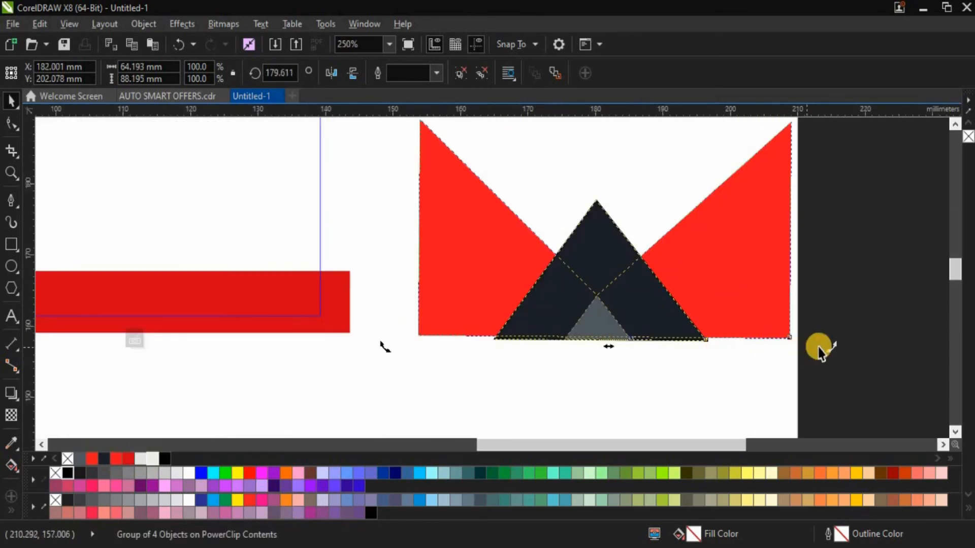
pyautogui.moveTo(827, 349); pyautogui.dragTo(812, 341)
pyautogui.scroll(-2, 800, 330)
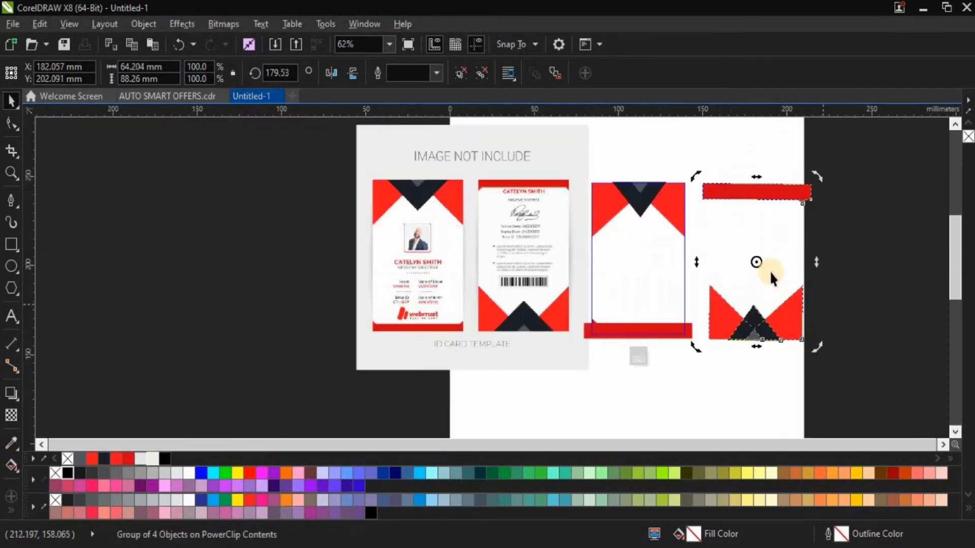
# Move the rotated group slightly closer to the front card and level with it, centred at about X 179.5 mm, Y 203.4 mm
pyautogui.click(757, 261)
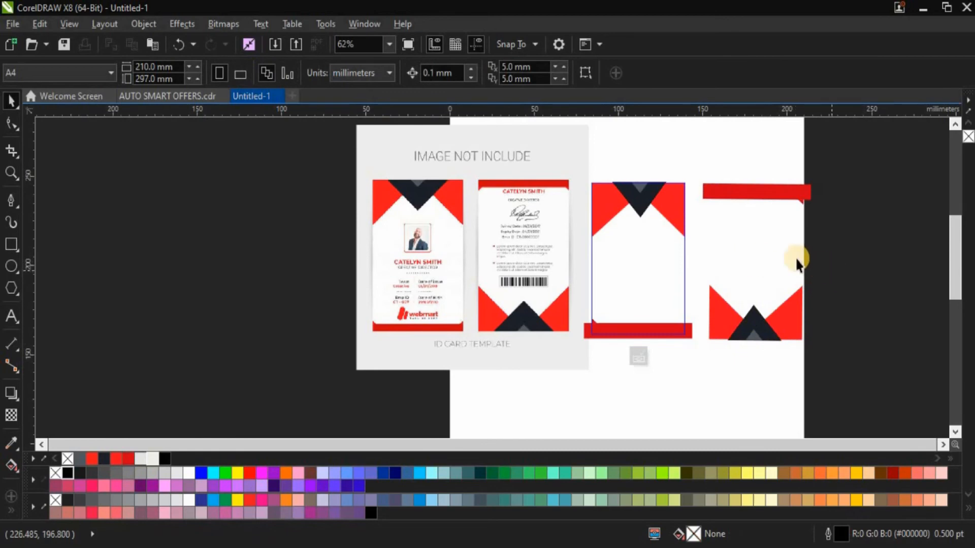
pyautogui.scroll(2, 723, 249)
pyautogui.click(746, 333)
pyautogui.scroll(-2, 746, 333)
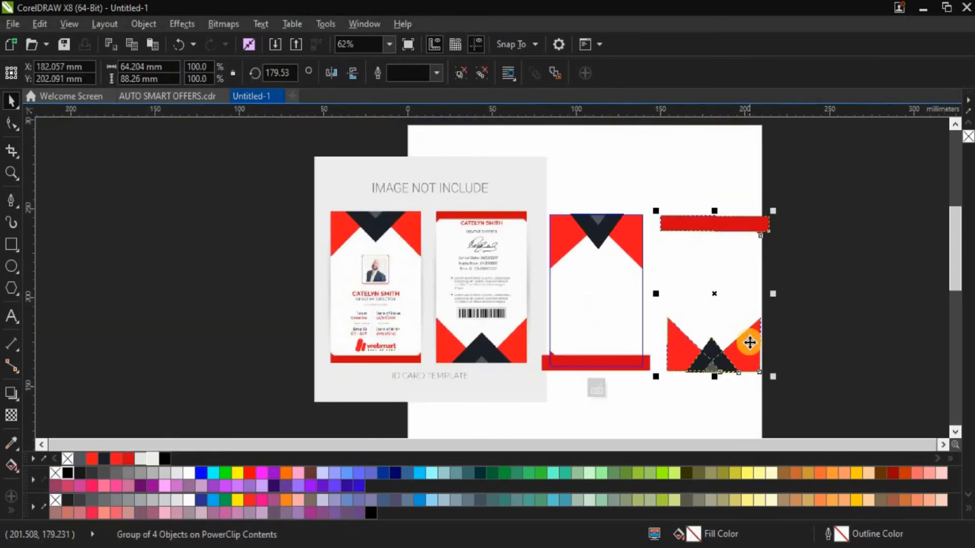
pyautogui.moveTo(744, 340); pyautogui.dragTo(745, 340)
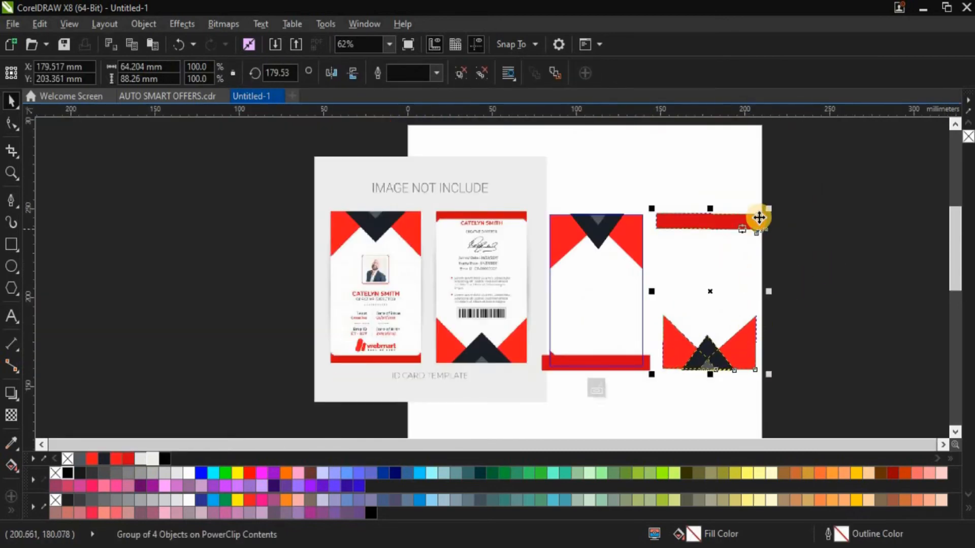
pyautogui.scroll(2, 755, 218)
pyautogui.scroll(-2, 710, 224)
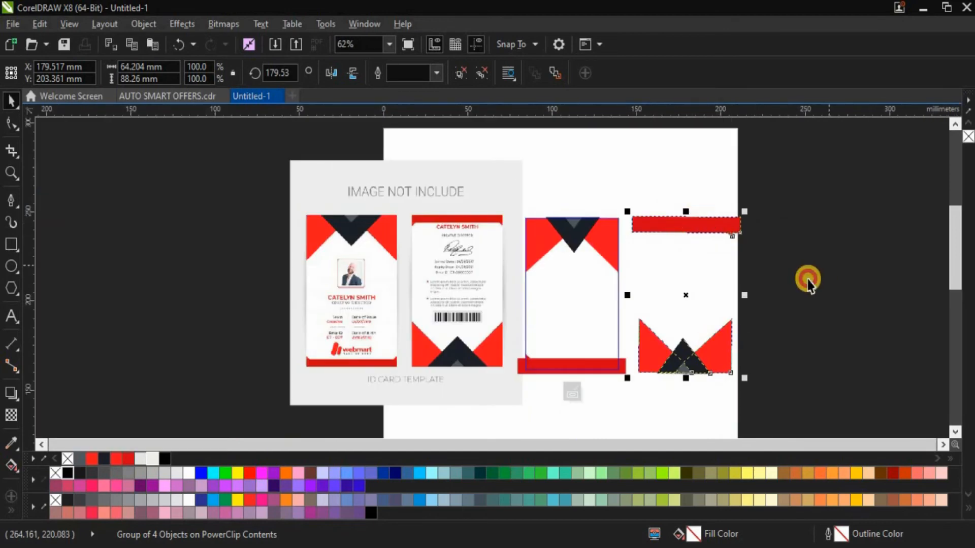
pyautogui.click(777, 307)
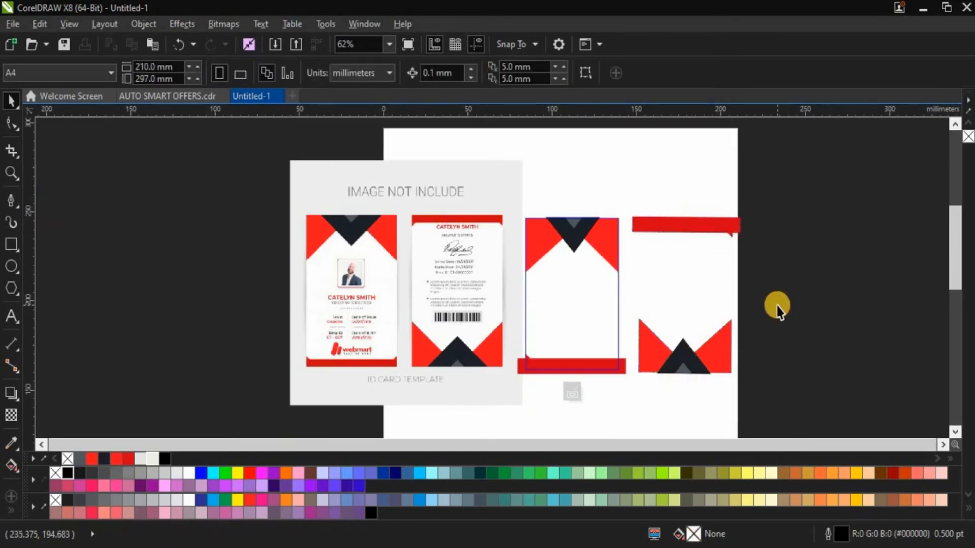
# Paste the portrait, name, CEO and ACE TECH text back onto the front card, and place a second set over the reference cards
pyautogui.click(696, 242)
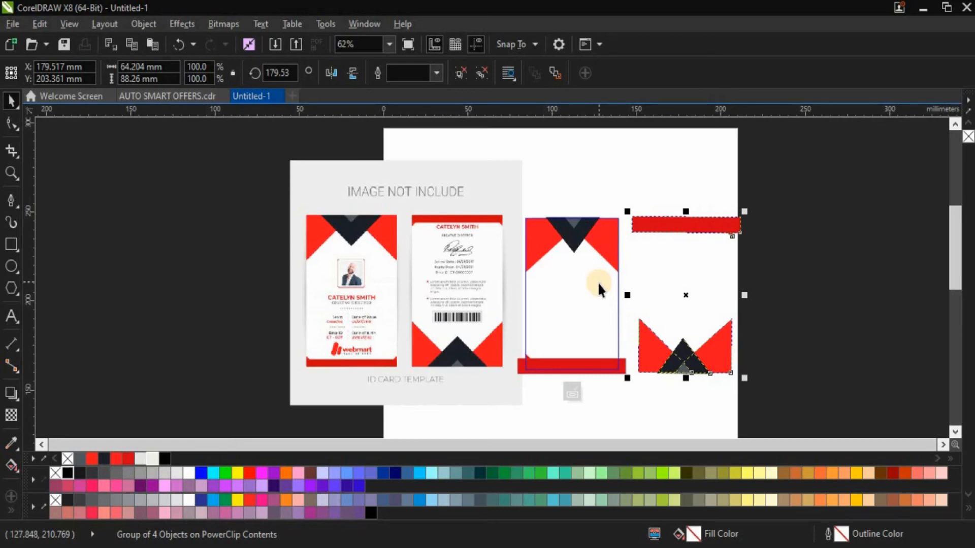
pyautogui.hotkey('ctrl', 'v')
pyautogui.scroll(1, 579, 300)
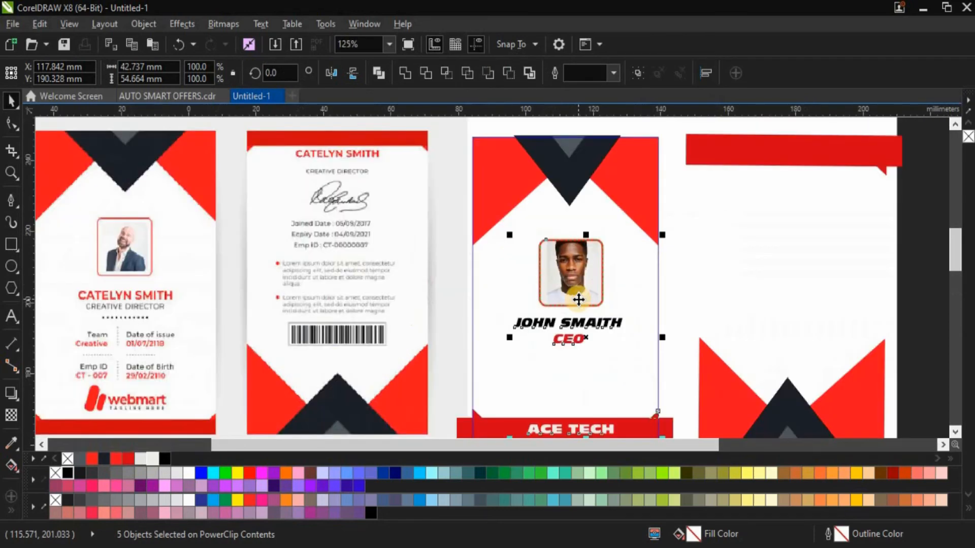
pyautogui.scroll(-1, 579, 299)
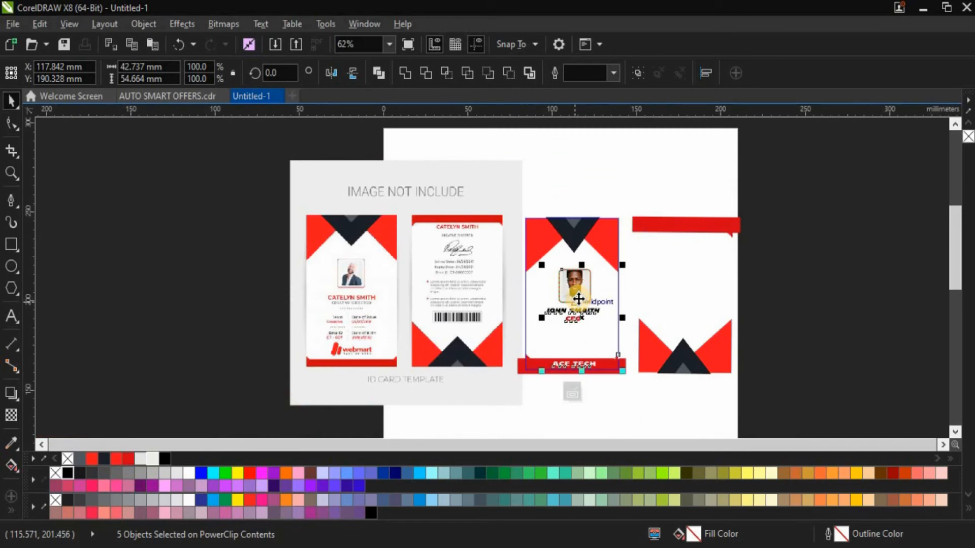
pyautogui.moveTo(578, 297); pyautogui.dragTo(395, 277)
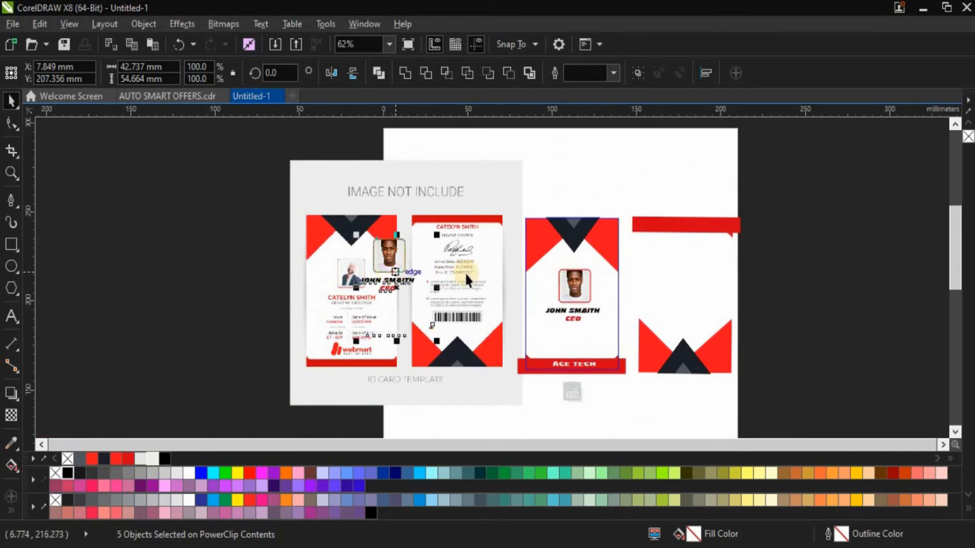
# Delete the extra portrait and text set lying over the reference cards, keeping the set on the front card
pyautogui.press('Escape')
pyautogui.click(591, 300)
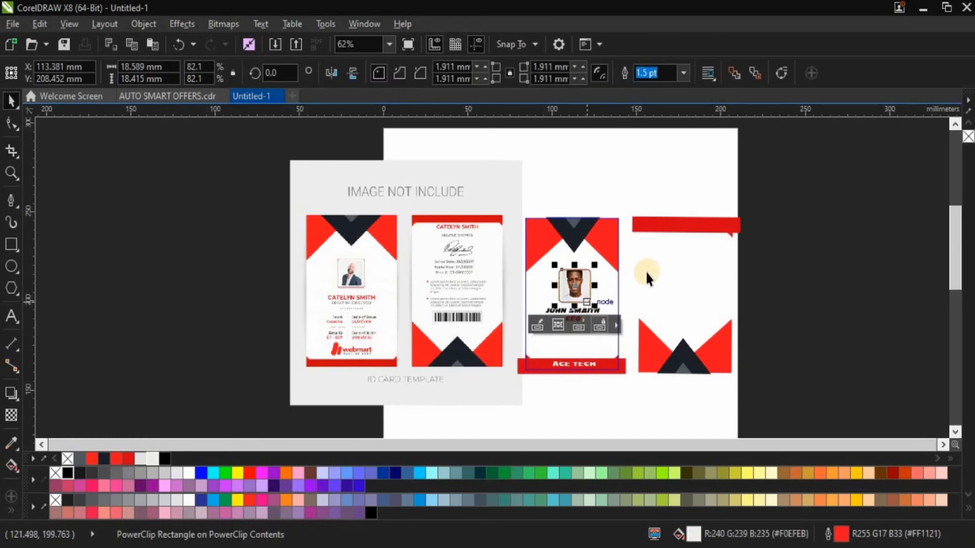
pyautogui.click(757, 235)
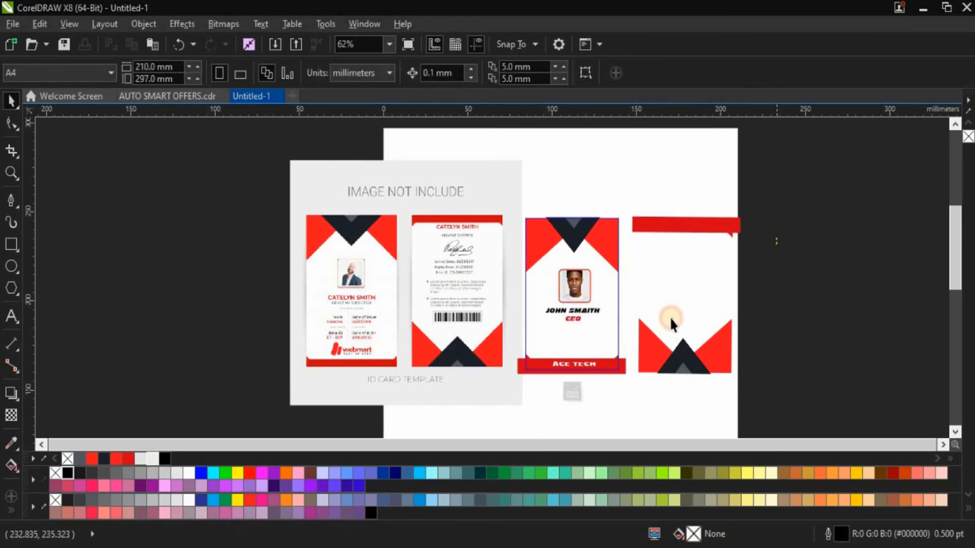
# Try moving the front card's portrait, texts and small corner pieces out beside the reference image, and undo the move
pyautogui.moveTo(776, 238); pyautogui.dragTo(518, 369)
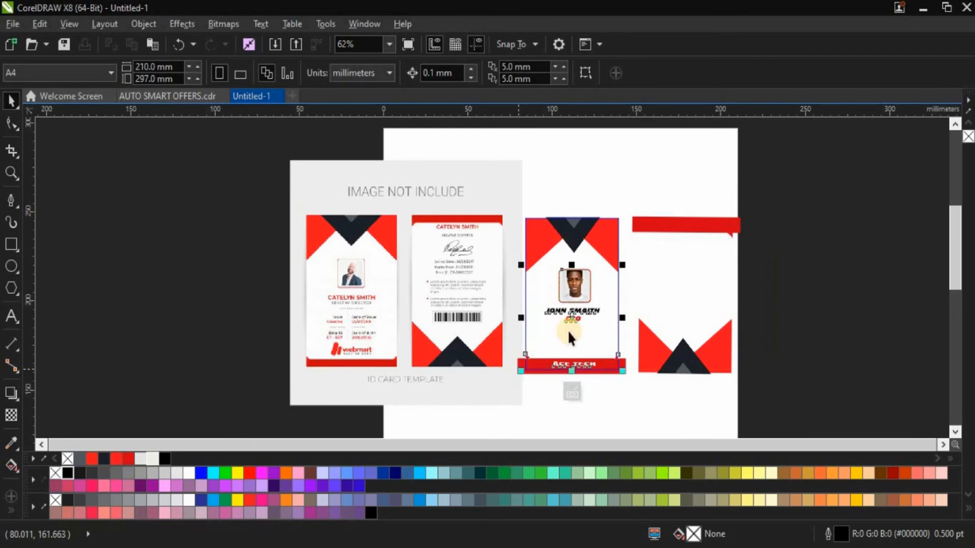
pyautogui.moveTo(586, 307); pyautogui.dragTo(229, 305)
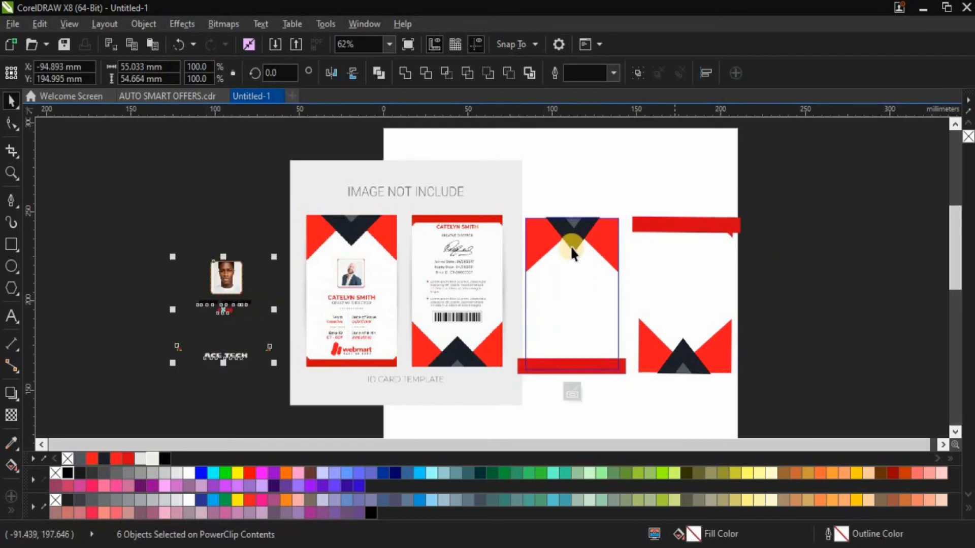
pyautogui.hotkey('ctrl', 'z')
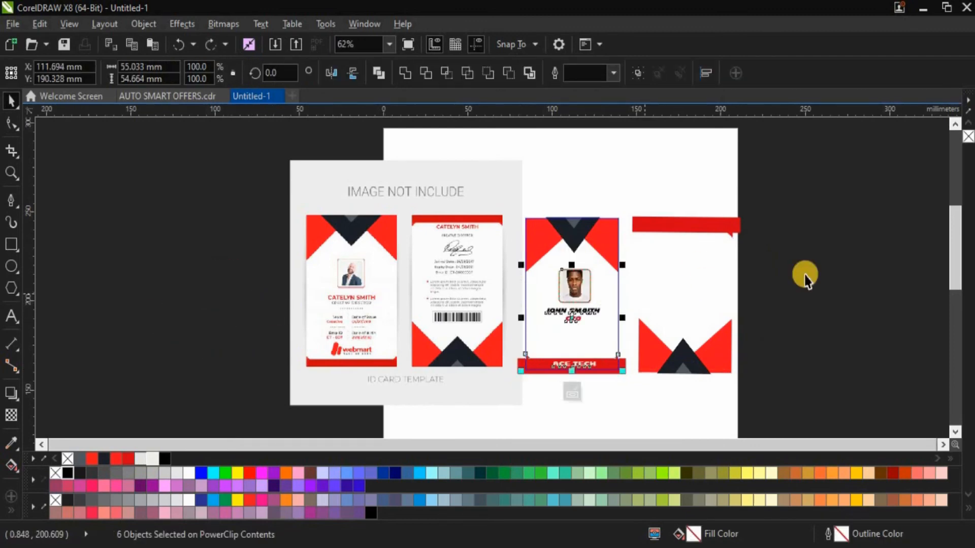
pyautogui.click(711, 352)
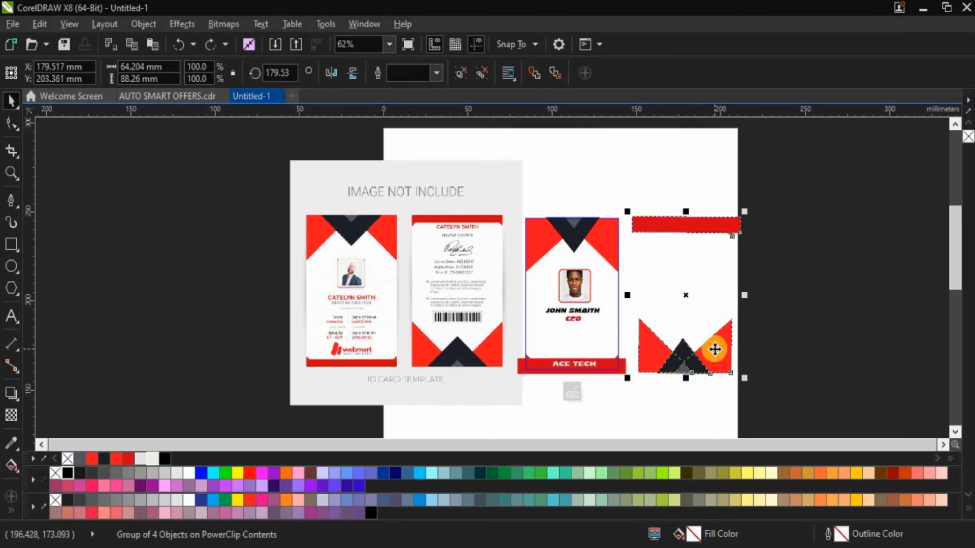
pyautogui.click(790, 304)
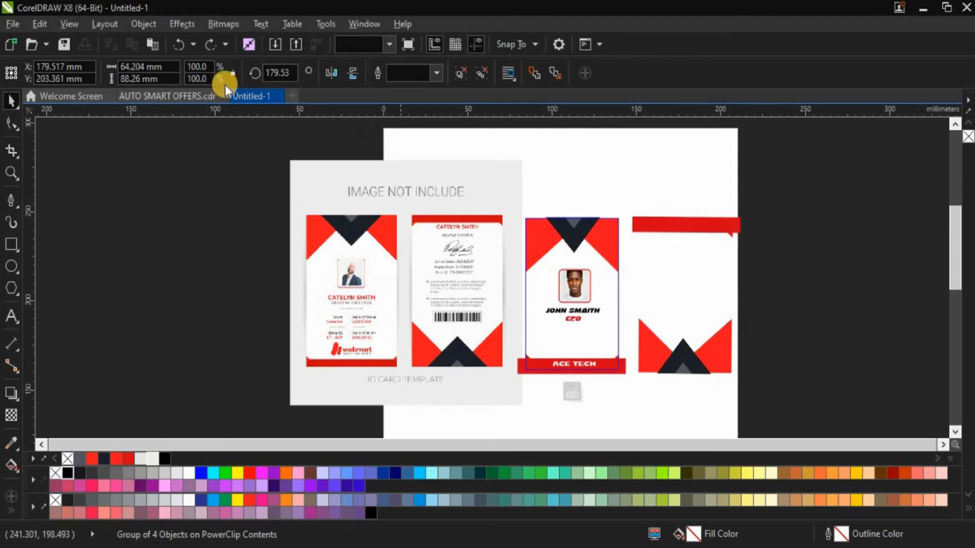
pyautogui.click(36, 21)
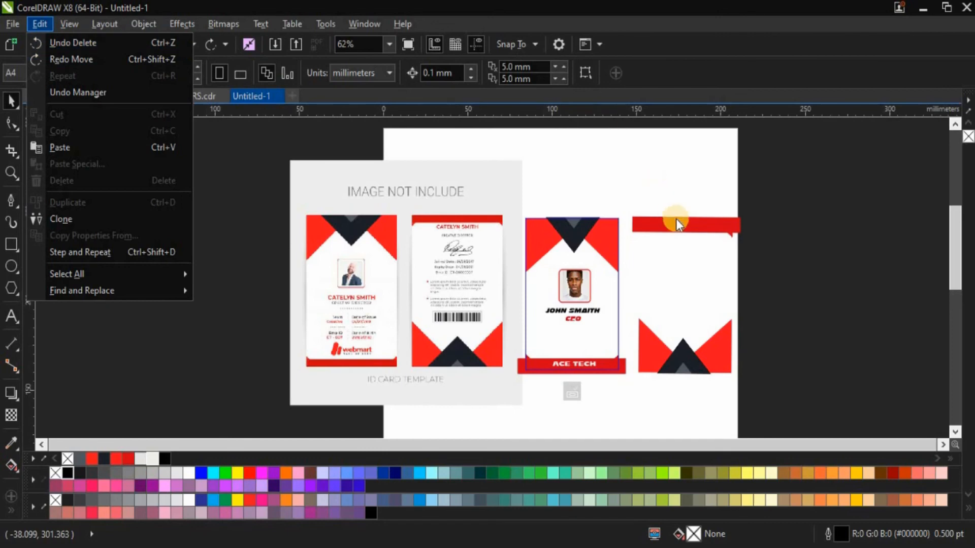
pyautogui.click(693, 235)
# Transfer the rotated four-shape group from the front card's PowerClip contents onto the page itself by cutting and pasting it
pyautogui.click(691, 232)
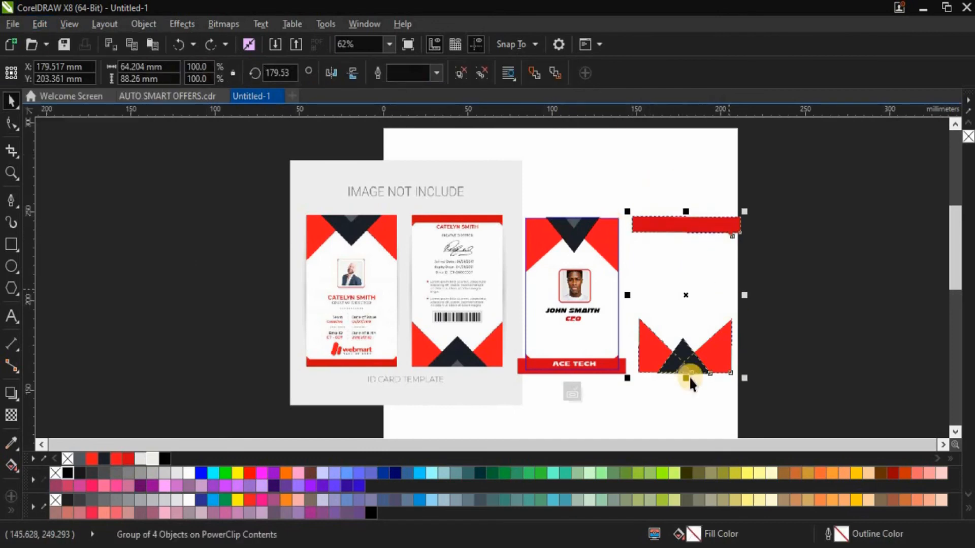
pyautogui.click(681, 226)
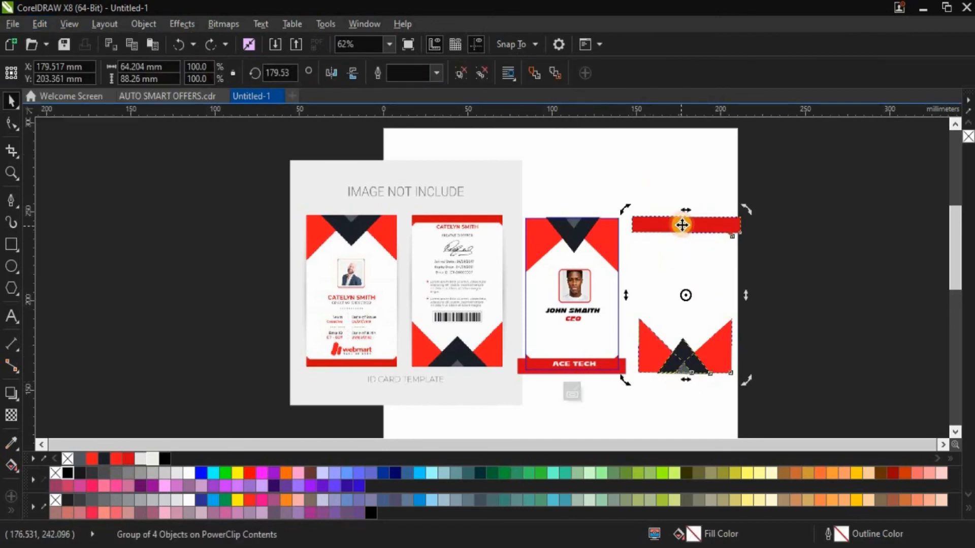
pyautogui.moveTo(716, 219); pyautogui.dragTo(721, 219)
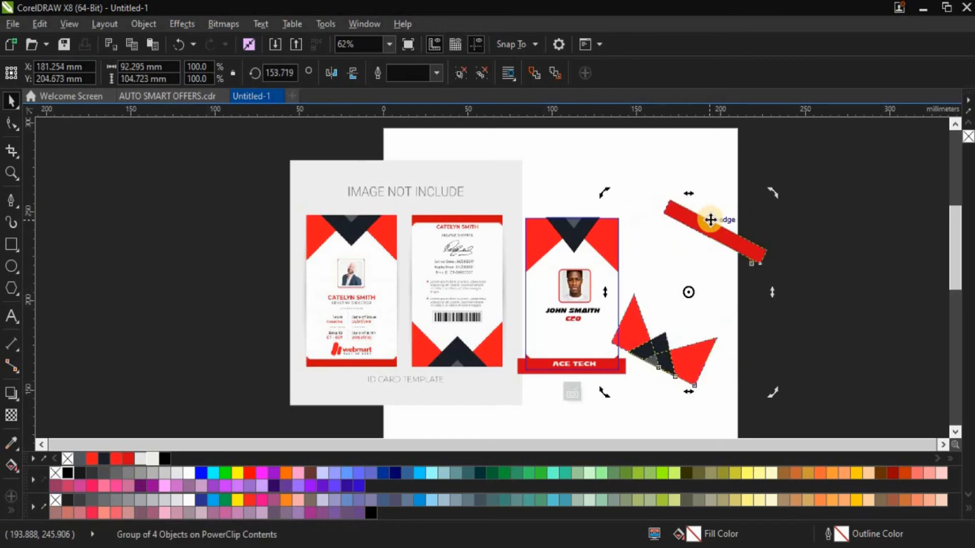
pyautogui.hotkey('ctrl', 'z')
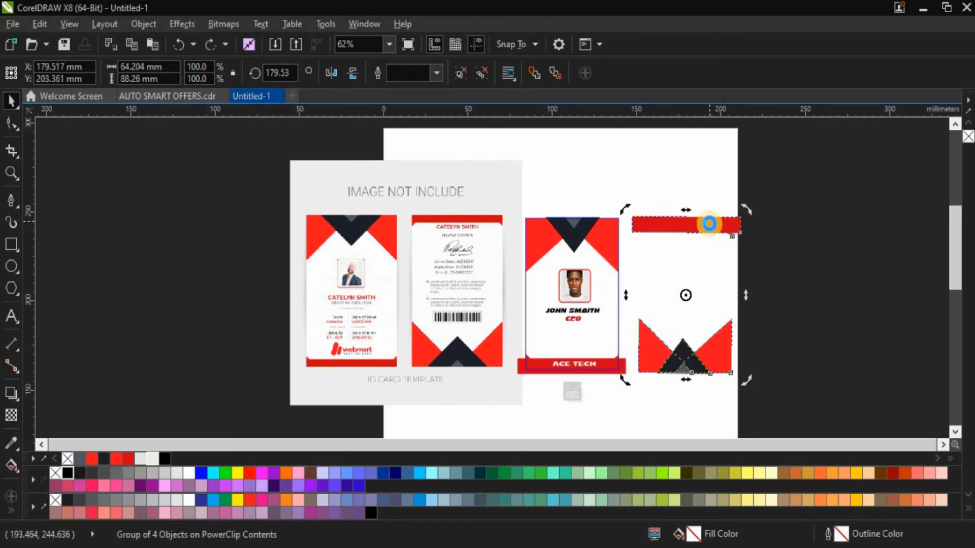
pyautogui.press('Delete')
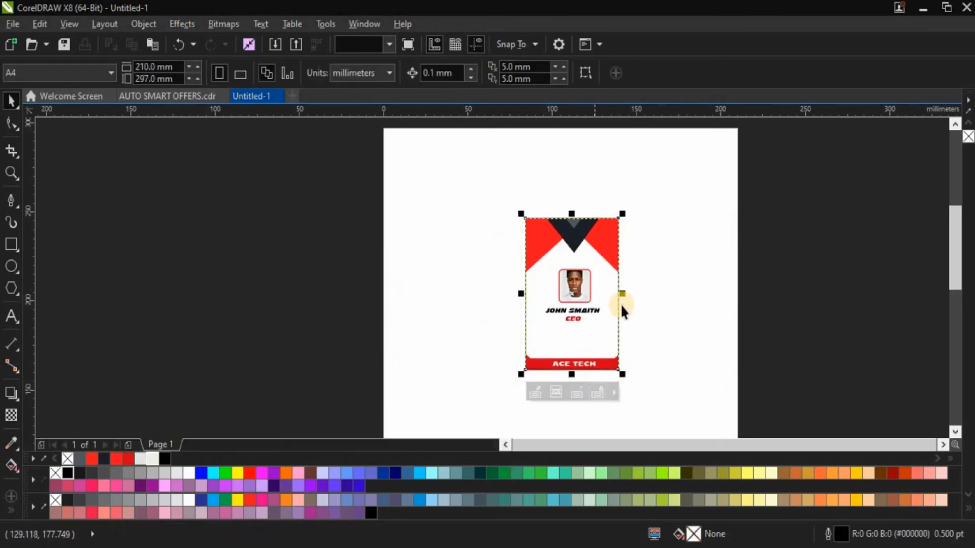
pyautogui.click(622, 346)
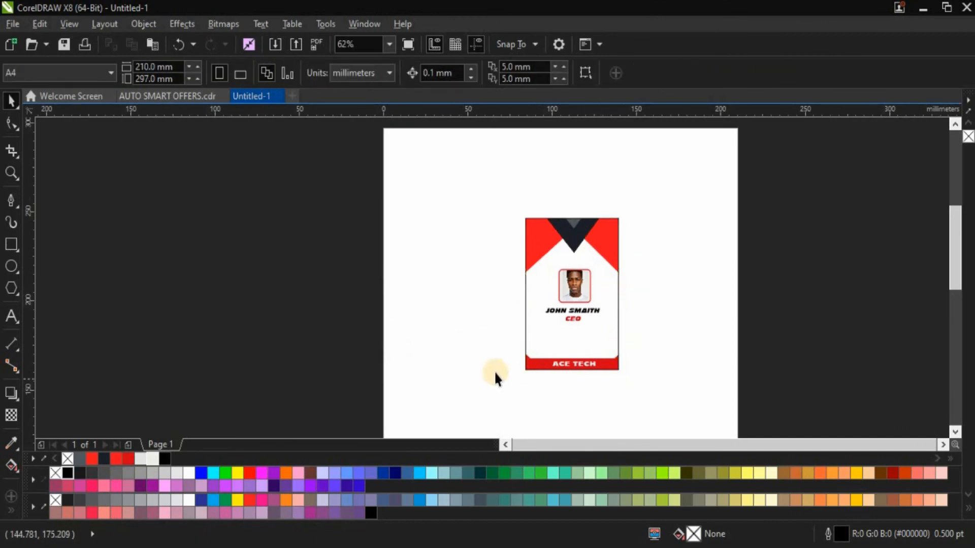
pyautogui.hotkey('ctrl', 'v')
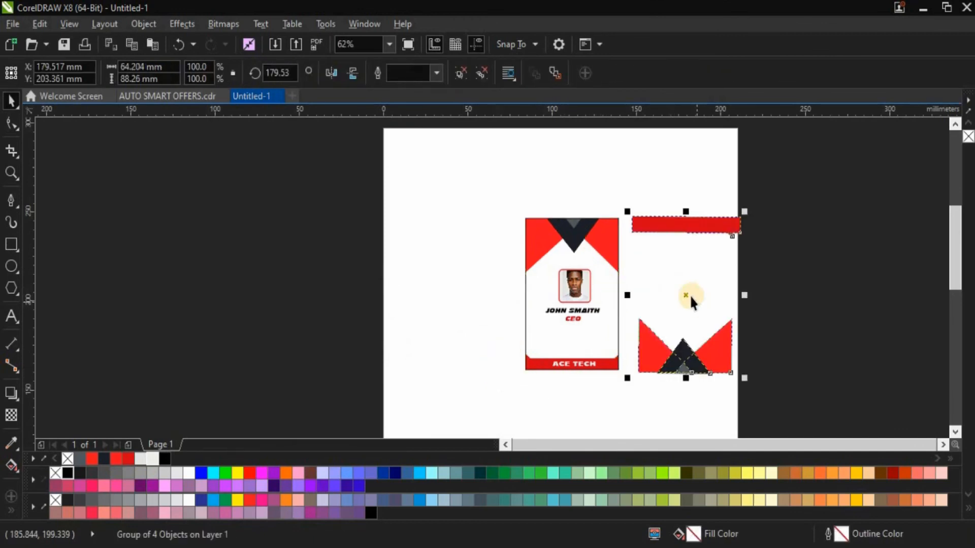
pyautogui.click(690, 294)
pyautogui.click(716, 339)
# Park the group beside the page, add a second page, and place the group there at about X 109 mm, Y 207 mm
pyautogui.scroll(2, 686, 296)
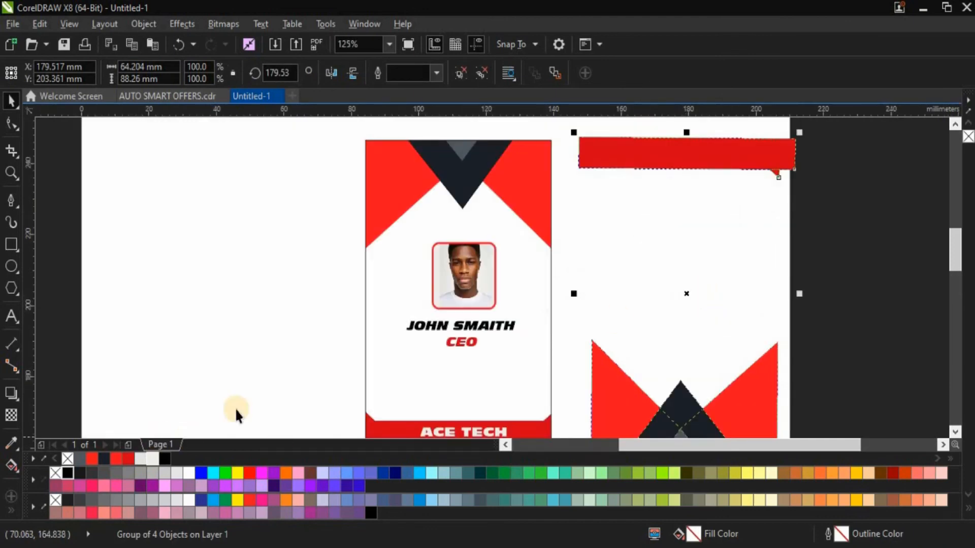
pyautogui.scroll(-2, 615, 312)
pyautogui.moveTo(650, 305); pyautogui.dragTo(855, 296)
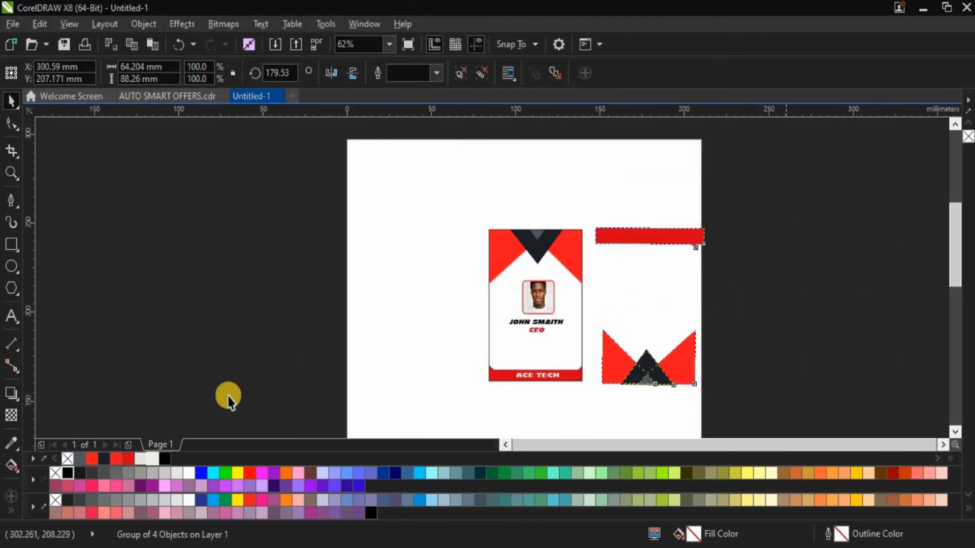
pyautogui.click(130, 444)
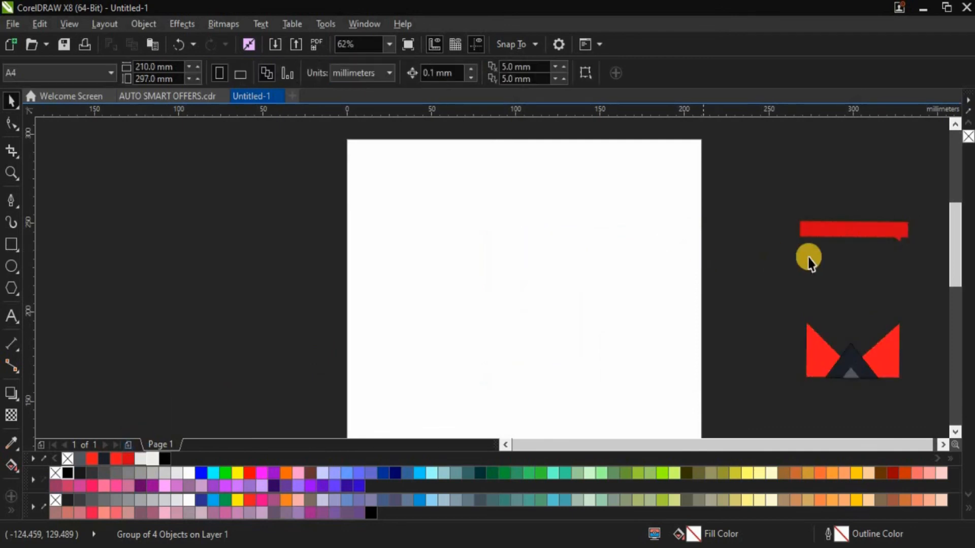
pyautogui.click(858, 358)
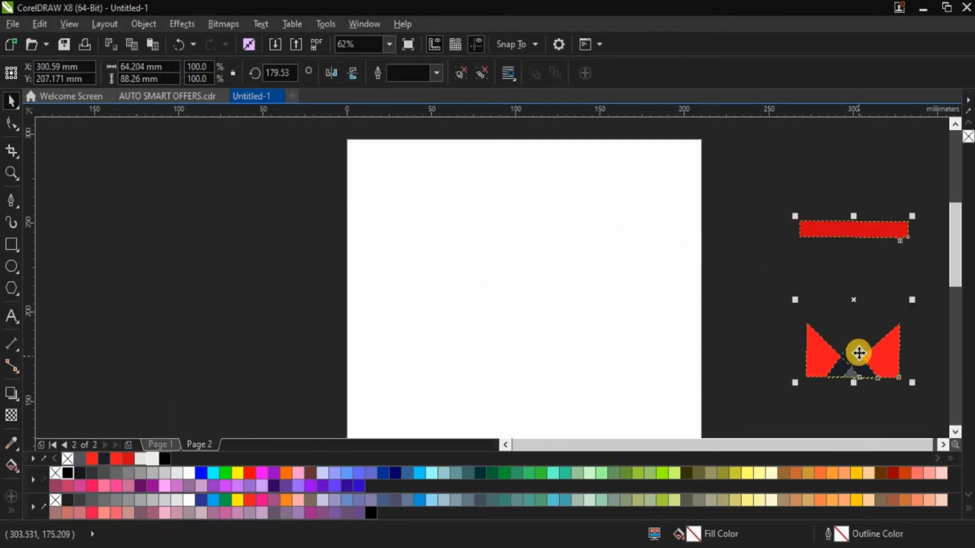
pyautogui.moveTo(856, 302); pyautogui.dragTo(533, 300)
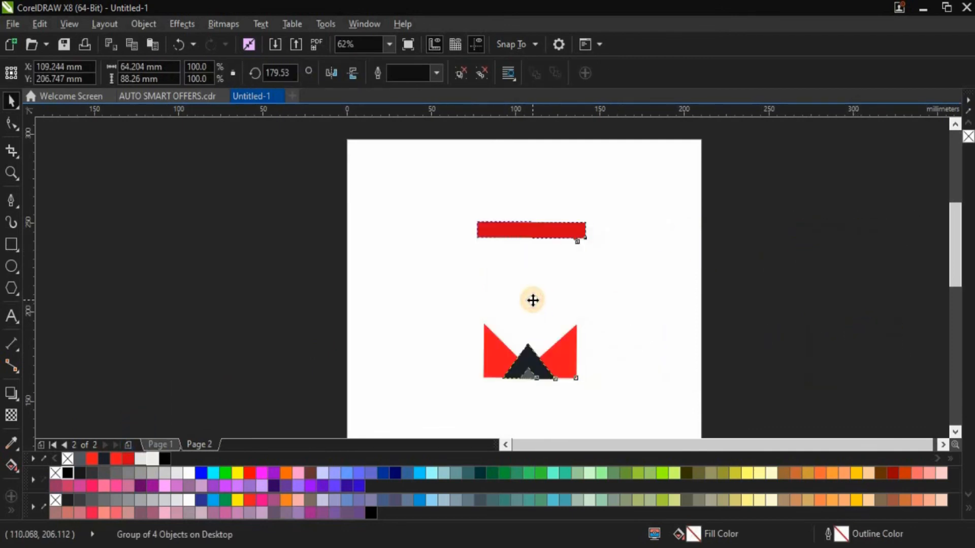
# Ungroup the rotated red and dark shapes on page 2
pyautogui.rightClick(533, 302)
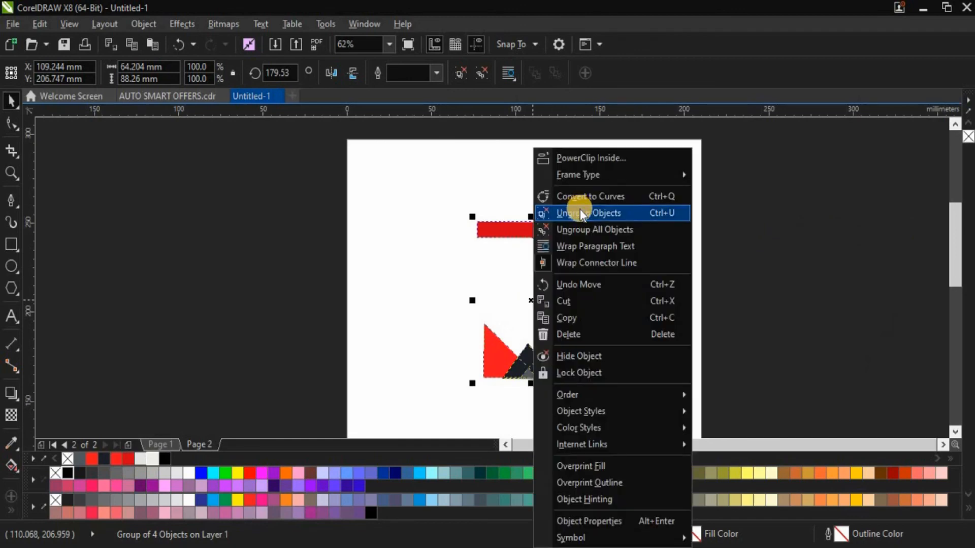
pyautogui.click(581, 214)
pyautogui.click(661, 227)
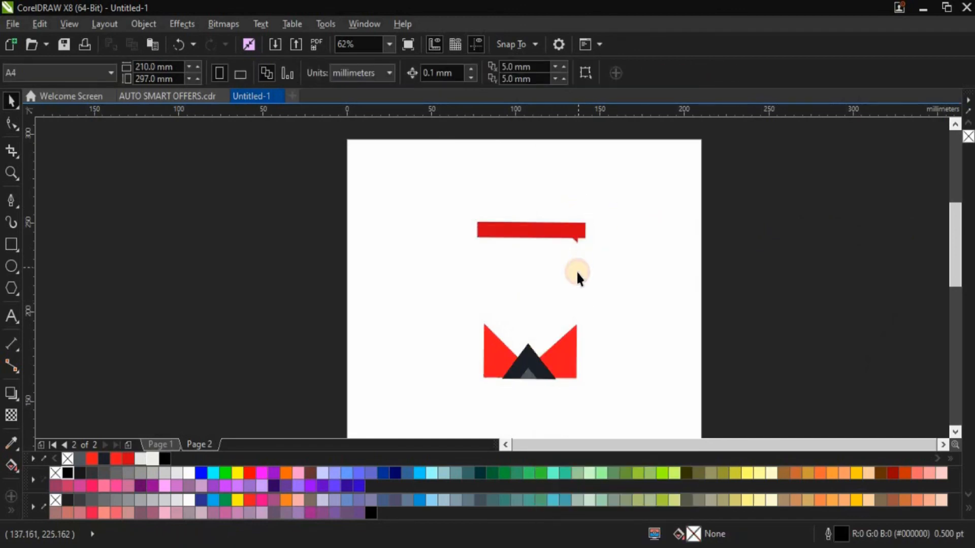
pyautogui.click(571, 337)
pyautogui.scroll(-2, 518, 237)
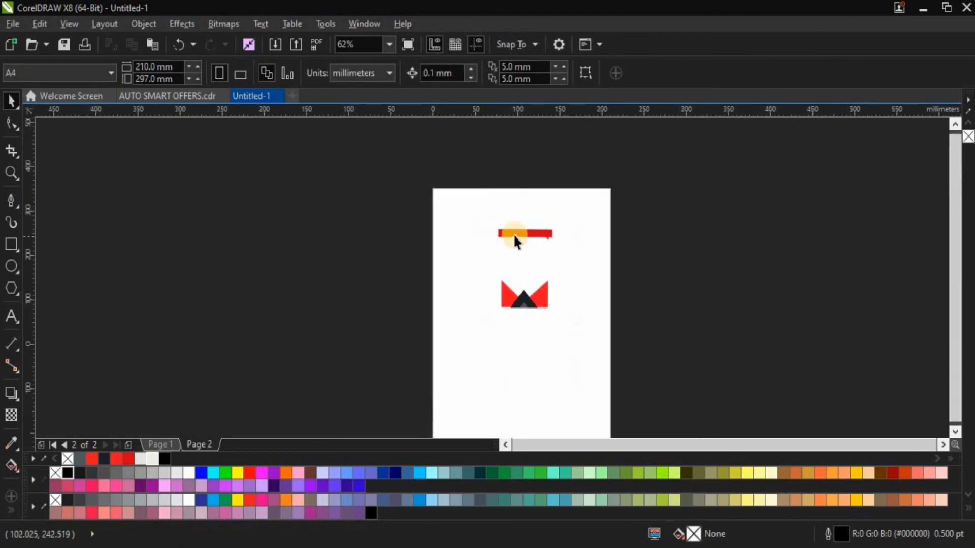
pyautogui.scroll(1, 584, 277)
pyautogui.scroll(1, 450, 187)
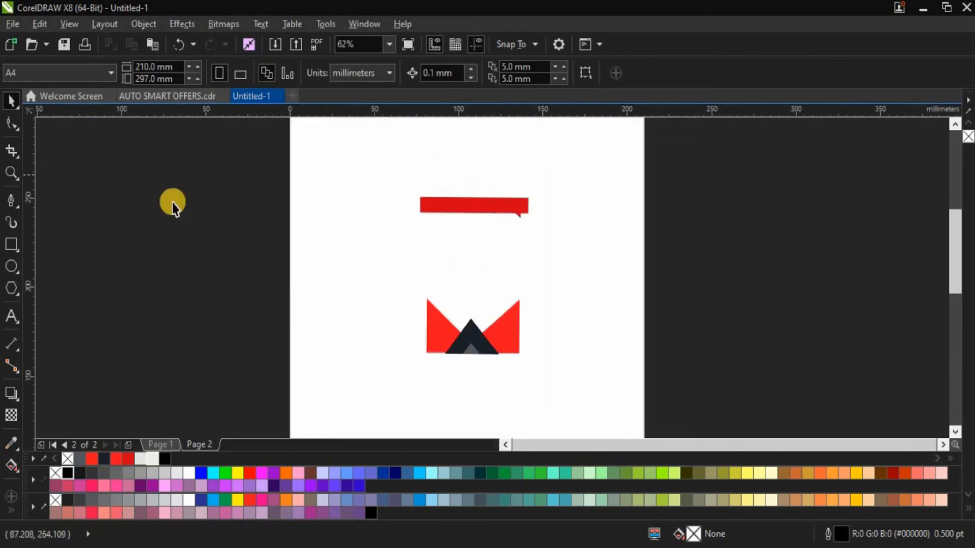
# Draw a rectangle about 58.7 × 87.9 mm over the back card shapes and move it aside over the page's left edge
pyautogui.click(12, 244)
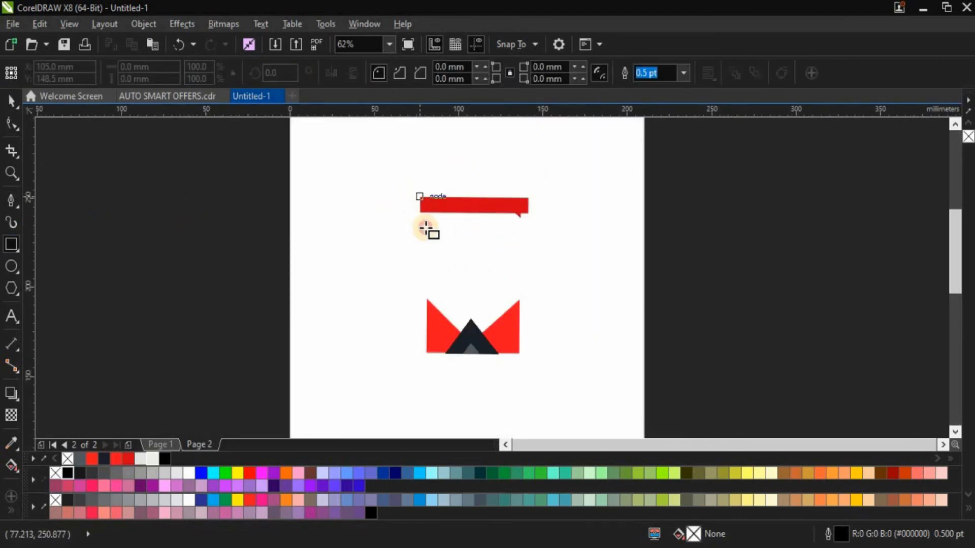
pyautogui.moveTo(425, 228); pyautogui.dragTo(520, 353)
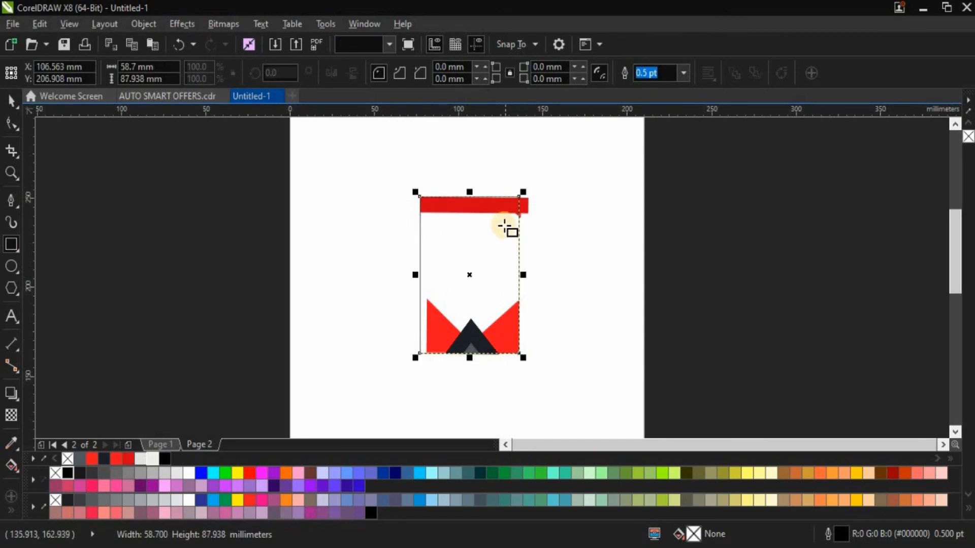
pyautogui.click(12, 103)
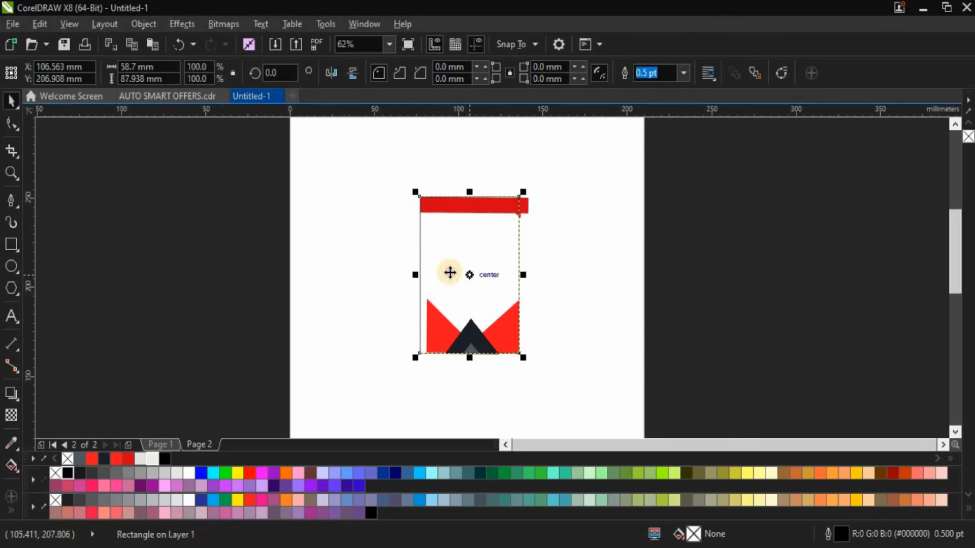
pyautogui.moveTo(449, 272); pyautogui.dragTo(280, 259)
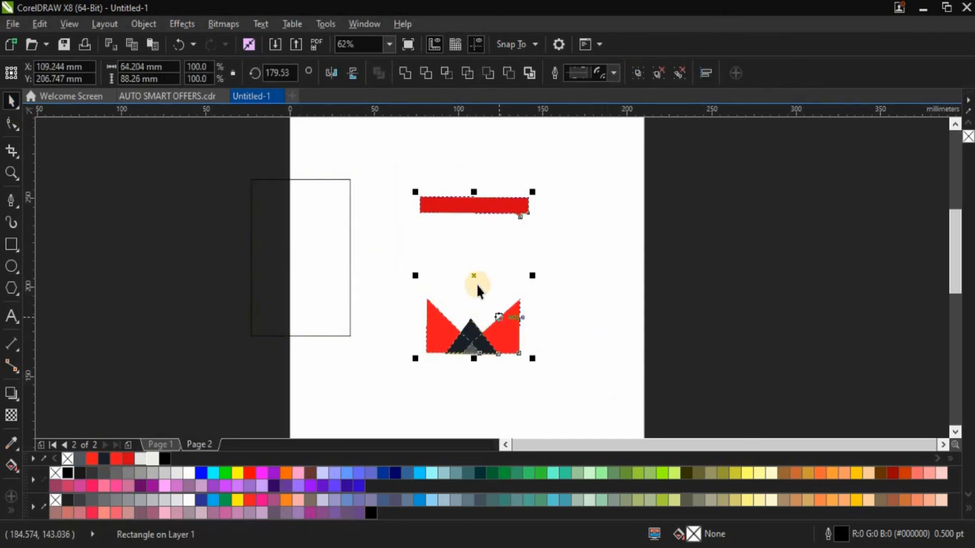
# PowerClip the shapes as one group inside the rectangle and move the framed card to about X 102 mm, Y 232 mm
pyautogui.hotkey('ctrl', 'shift', 'p')
pyautogui.click(340, 180)
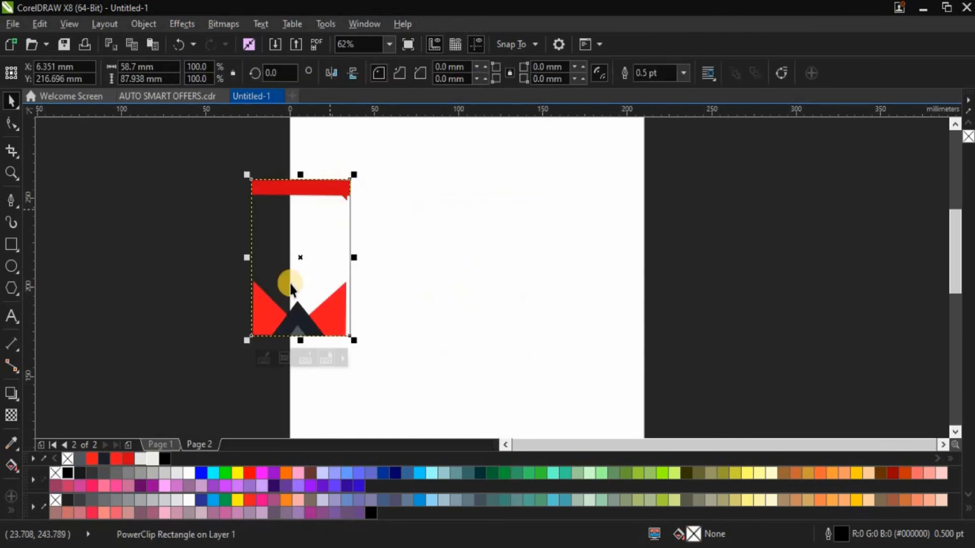
pyautogui.moveTo(300, 260); pyautogui.dragTo(467, 227)
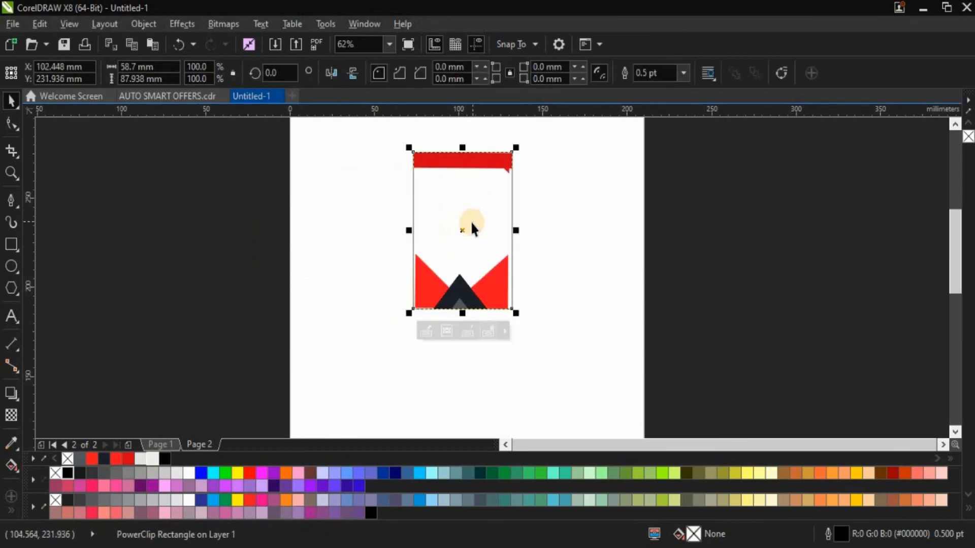
# Open the back card's PowerClip contents for editing
pyautogui.scroll(2, 467, 226)
pyautogui.click(461, 231)
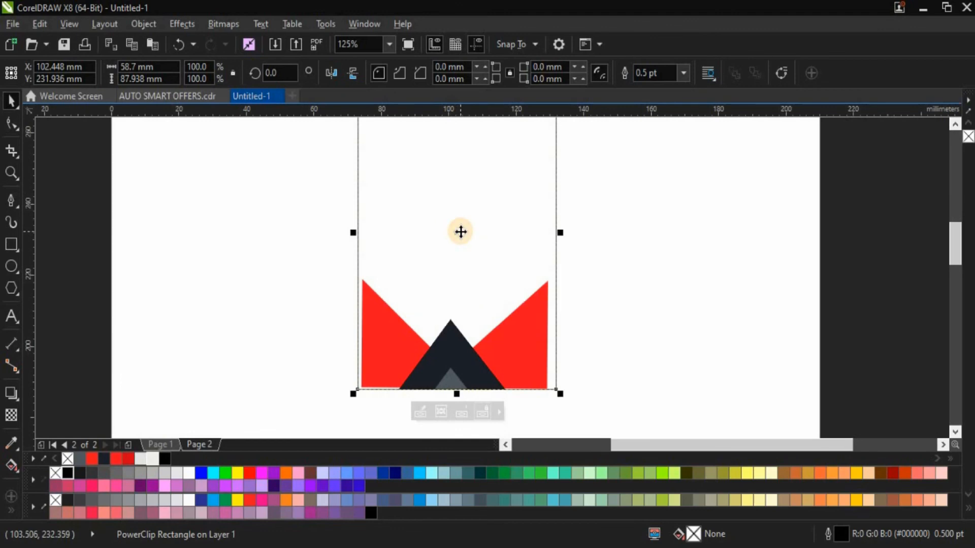
pyautogui.scroll(-2, 460, 231)
pyautogui.rightClick(459, 231)
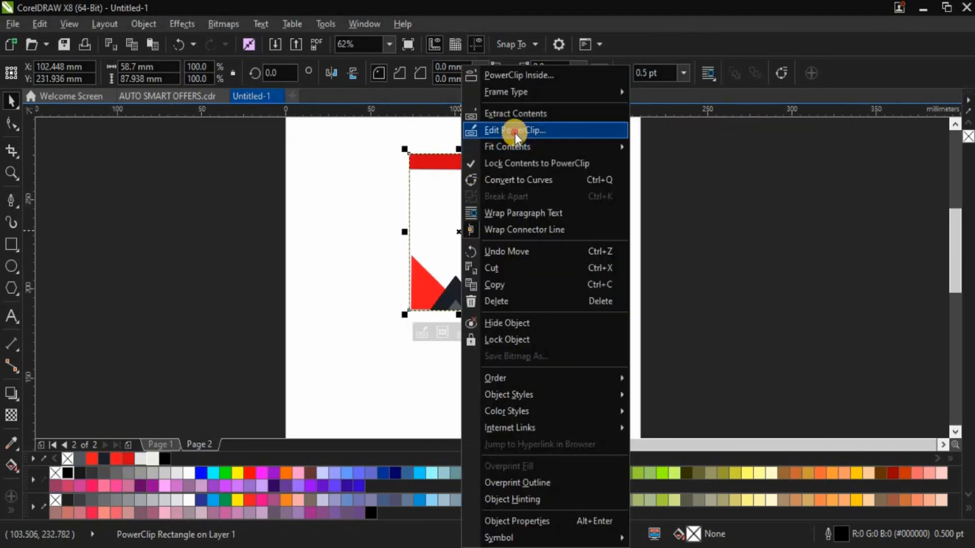
pyautogui.click(461, 202)
pyautogui.scroll(1, 463, 153)
pyautogui.scroll(-1, 460, 226)
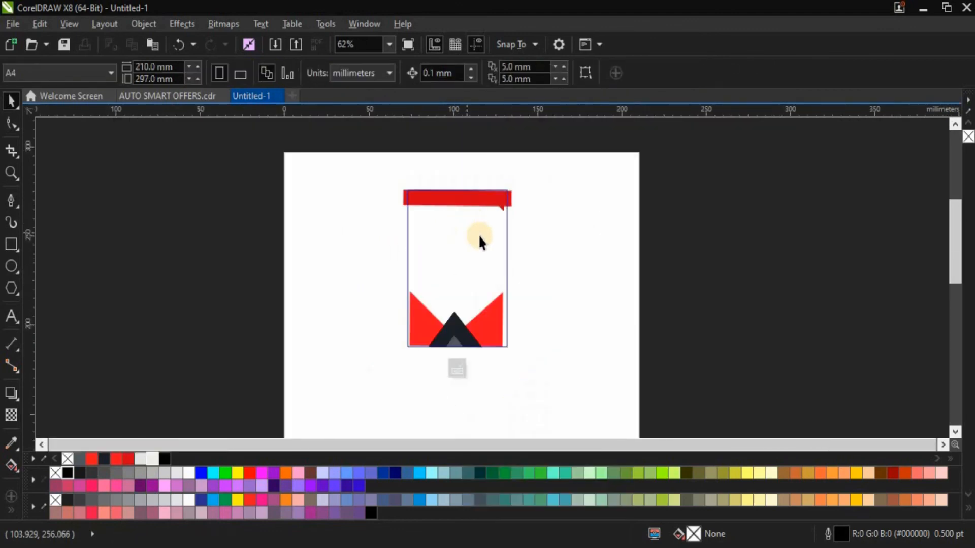
pyautogui.scroll(1, 491, 334)
# Enlarge the shape group to about 108.9% and centre it at about X 102.4 mm, Y 234.9 mm to fill the frame's width
pyautogui.click(491, 327)
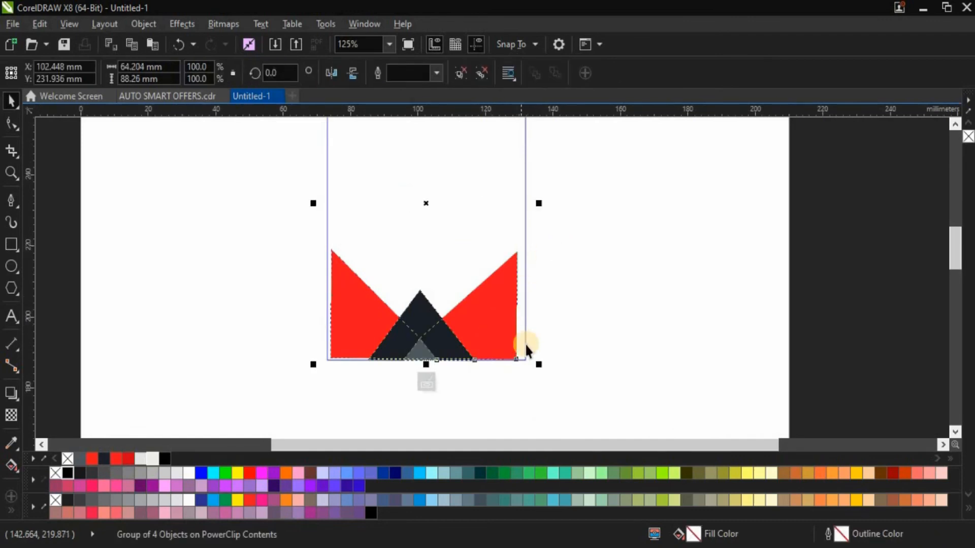
pyautogui.moveTo(541, 365); pyautogui.dragTo(550, 378)
pyautogui.moveTo(486, 344); pyautogui.dragTo(476, 341)
pyautogui.scroll(1, 470, 343)
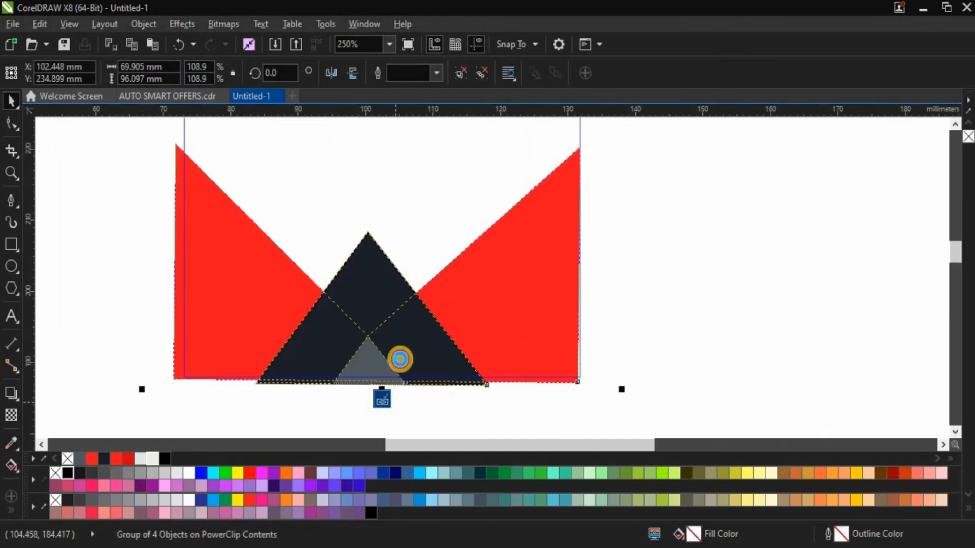
# Finish editing the back card's PowerClip contents
pyautogui.click(382, 399)
pyautogui.scroll(-2, 422, 303)
pyautogui.scroll(1, 424, 153)
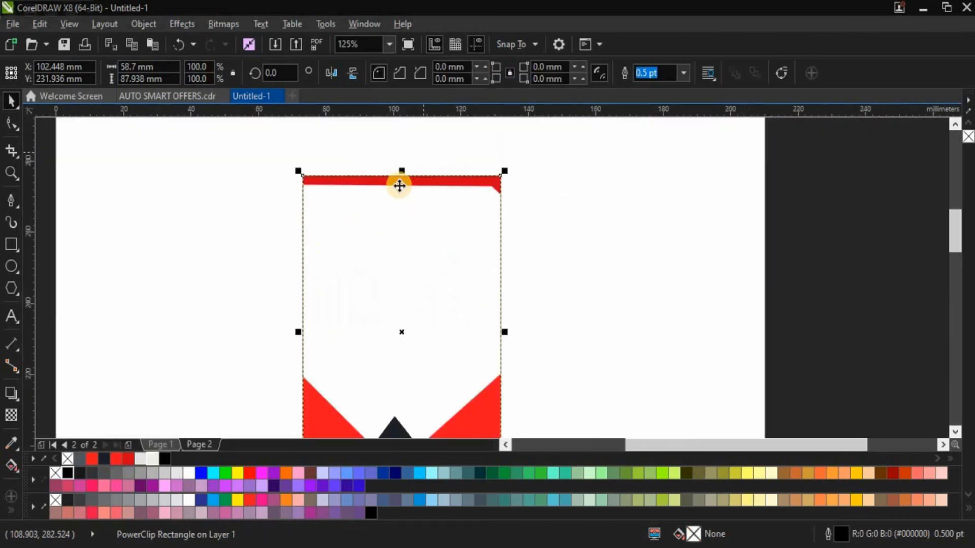
# Reopen the back card's PowerClip contents, move the shape group to about X 103.7 mm, Y 233.7 mm, and leave the contents
pyautogui.scroll(1, 398, 176)
pyautogui.doubleClick(394, 179)
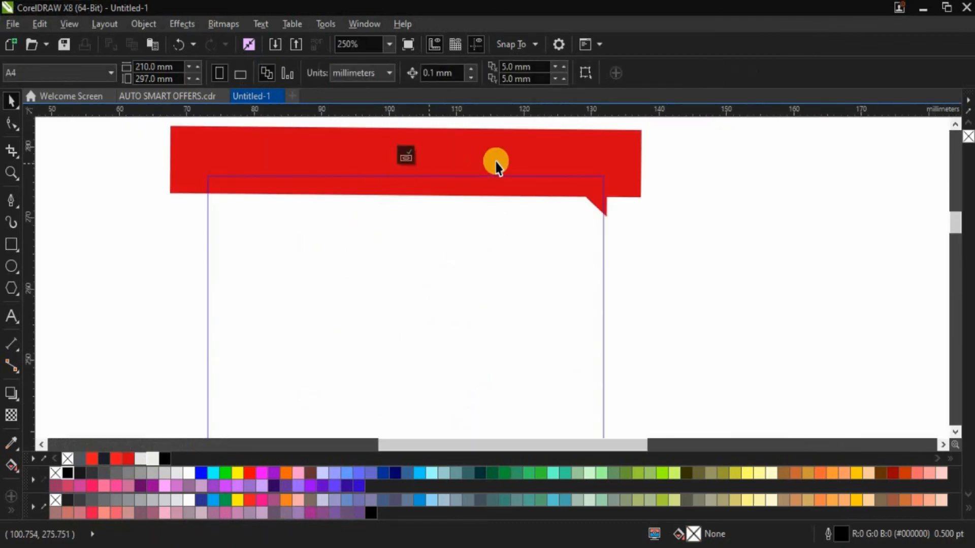
pyautogui.moveTo(504, 162)
pyautogui.mouseDown()
pyautogui.moveTo(510, 156)
pyautogui.moveTo(512, 171)
pyautogui.mouseUp()
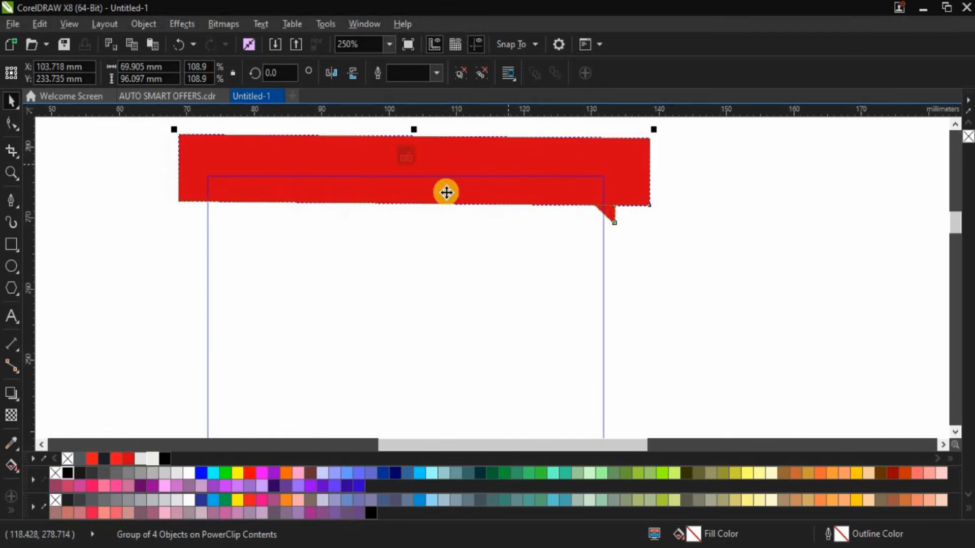
pyautogui.click(411, 157)
pyautogui.scroll(-5, 455, 206)
pyautogui.scroll(3, 493, 222)
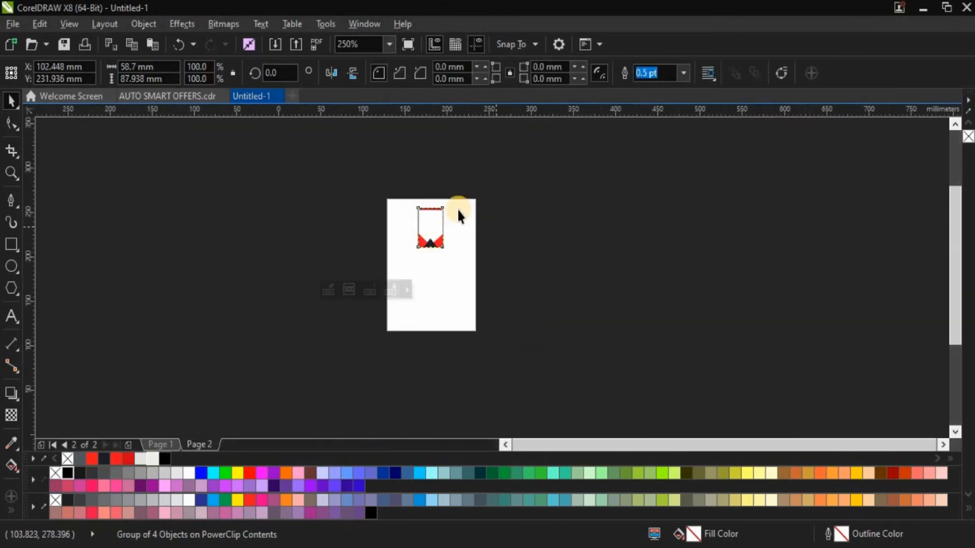
# Examine the front card on page 1 against the reference template inside its PowerClip contents and close the contents
pyautogui.click(173, 444)
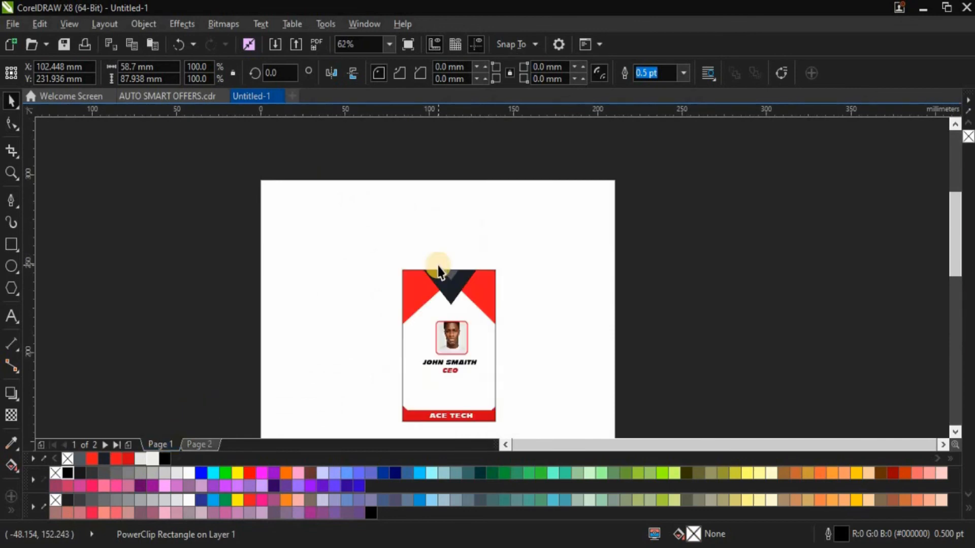
pyautogui.scroll(-3, 443, 304)
pyautogui.scroll(1, 447, 298)
pyautogui.doubleClick(449, 309)
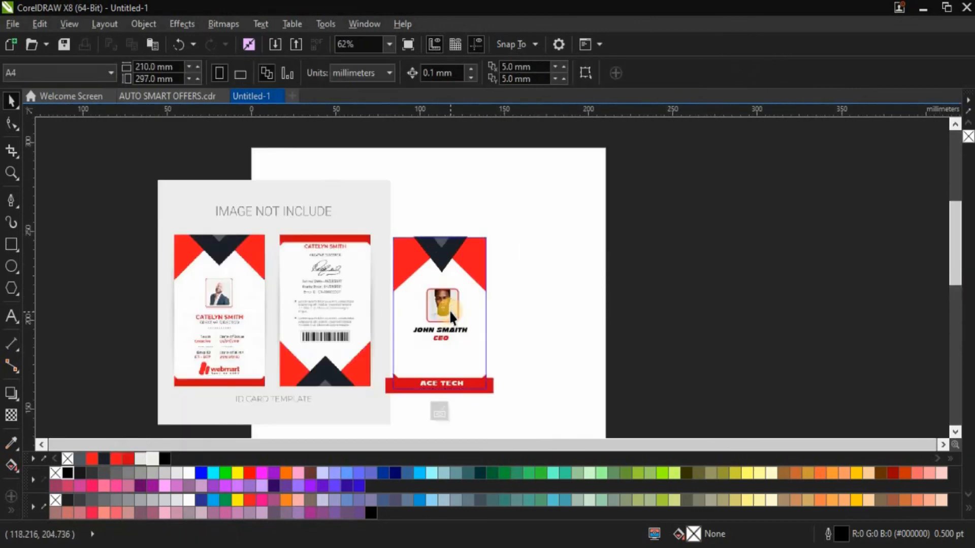
pyautogui.click(443, 413)
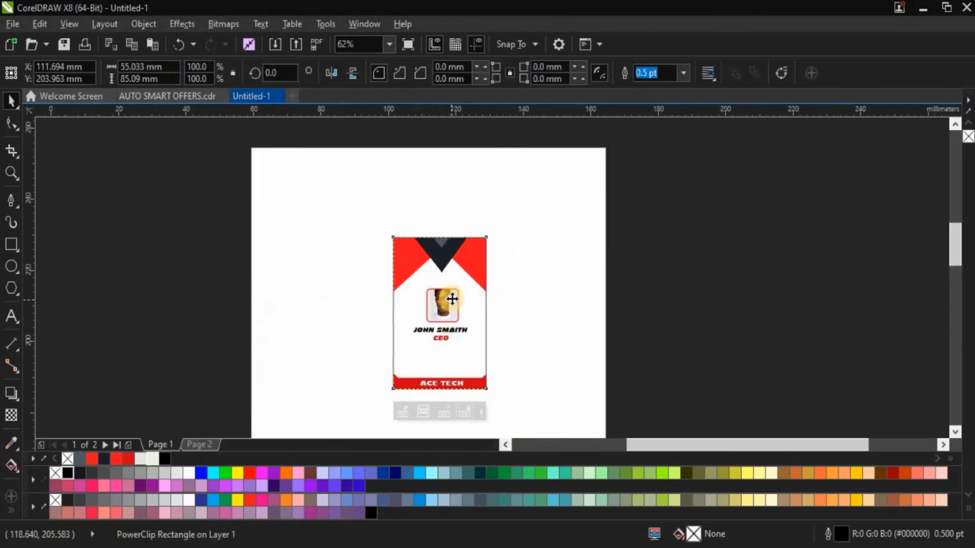
pyautogui.scroll(1, 451, 299)
pyautogui.scroll(-2, 450, 336)
pyautogui.scroll(2, 450, 338)
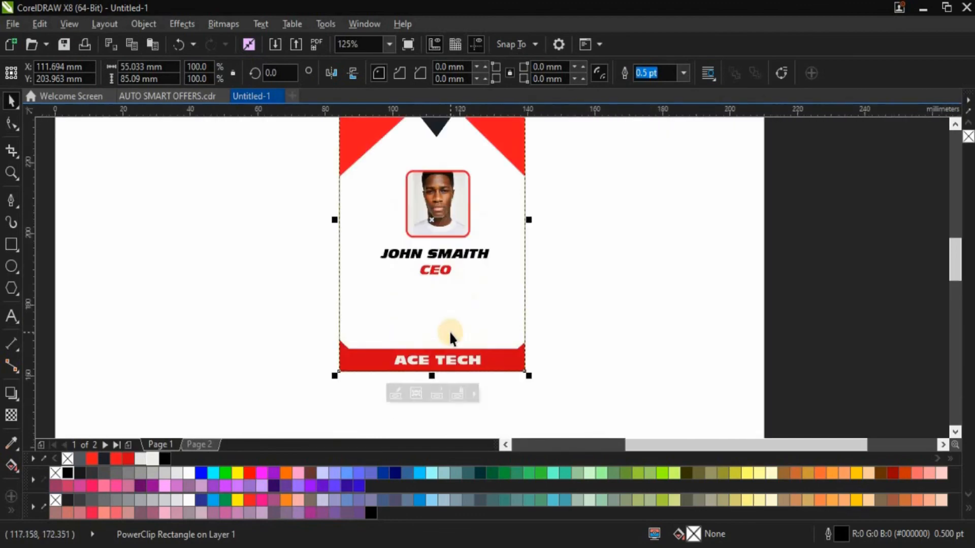